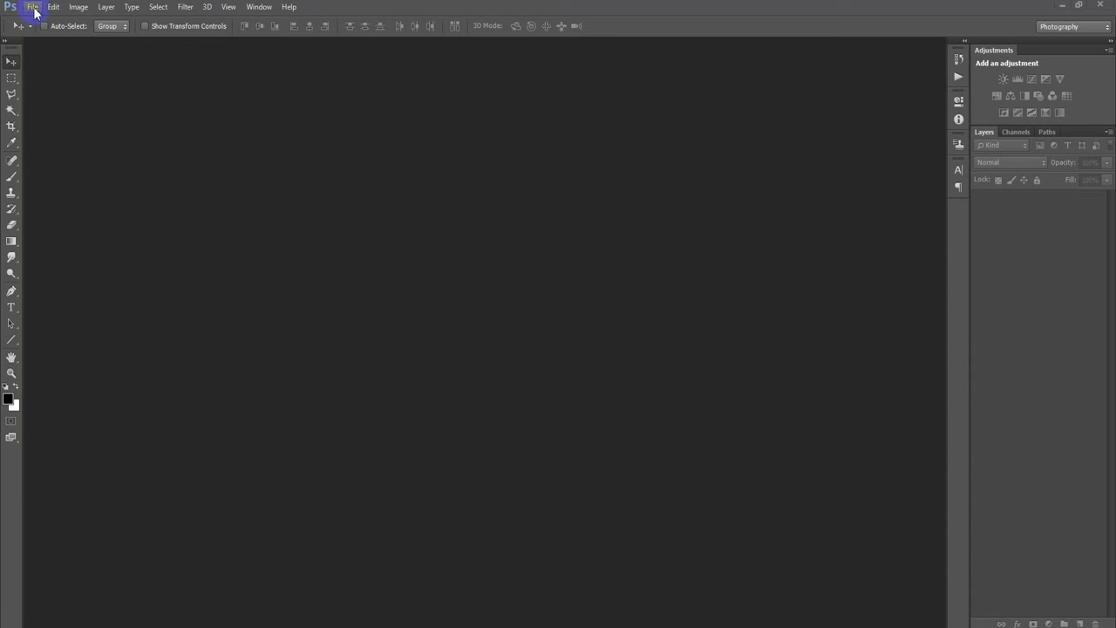
# Create a new 1080-pixel-wide document and dock its window as a tab
pyautogui.click(34, 10)
pyautogui.moveTo(323, 179)
pyautogui.mouseDown()
pyautogui.moveTo(277, 195)
pyautogui.moveTo(279, 216)
pyautogui.mouseUp()
pyautogui.click(447, 128)
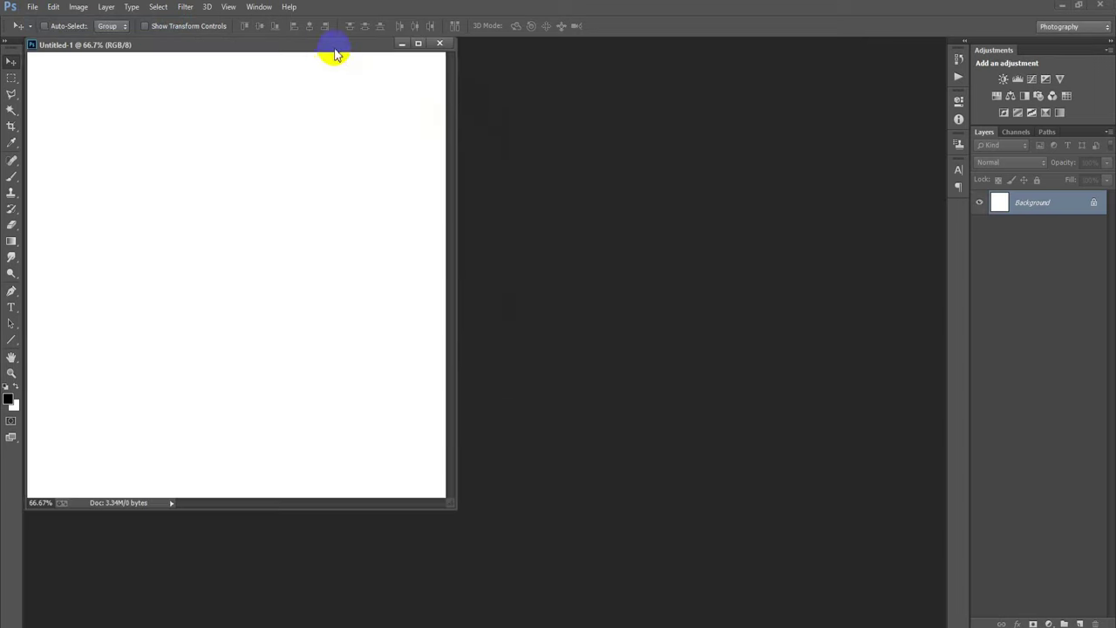
pyautogui.moveTo(324, 45); pyautogui.dragTo(478, 50)
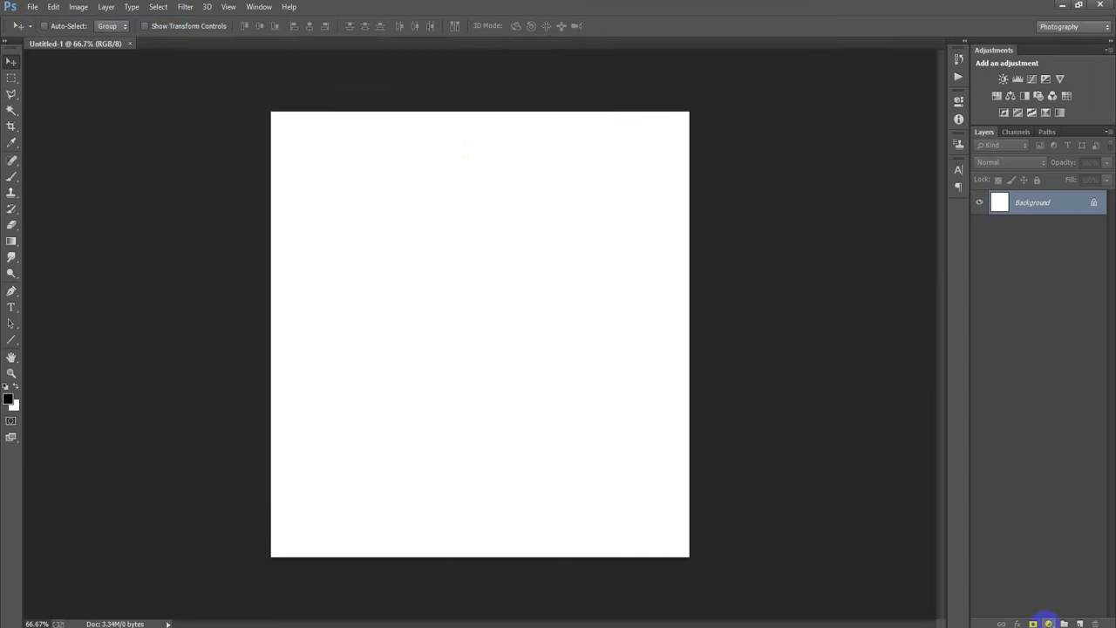
# Add a dark grey 3c3c3c Solid Color fill layer with an empty layer above it
pyautogui.click(1048, 623)
pyautogui.click(1002, 171)
pyautogui.moveTo(670, 272); pyautogui.dragTo(632, 271)
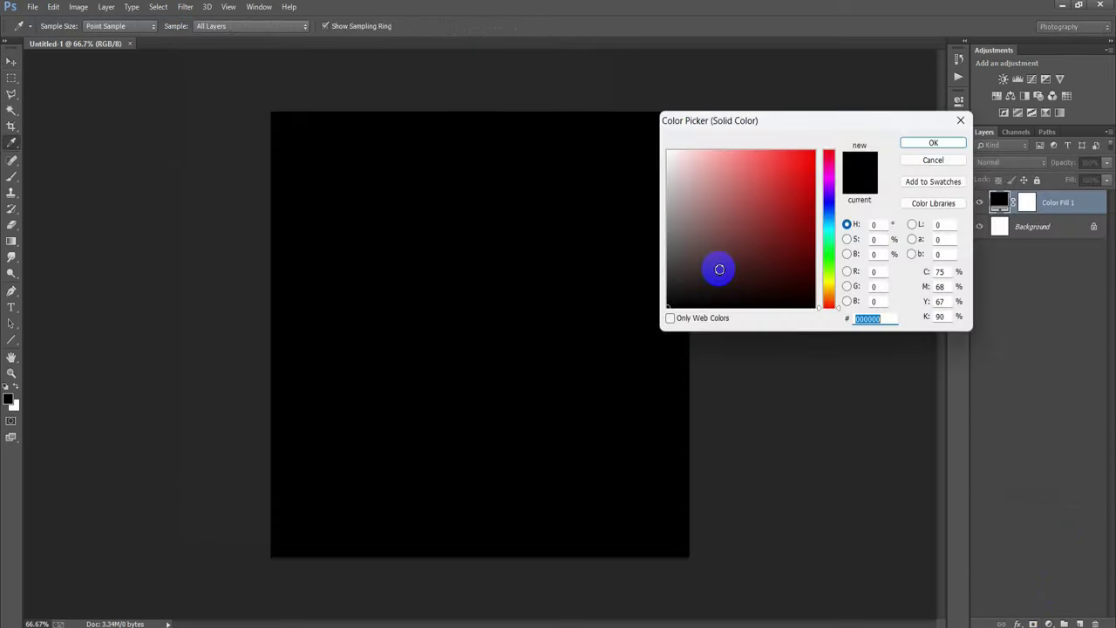
pyautogui.click(932, 142)
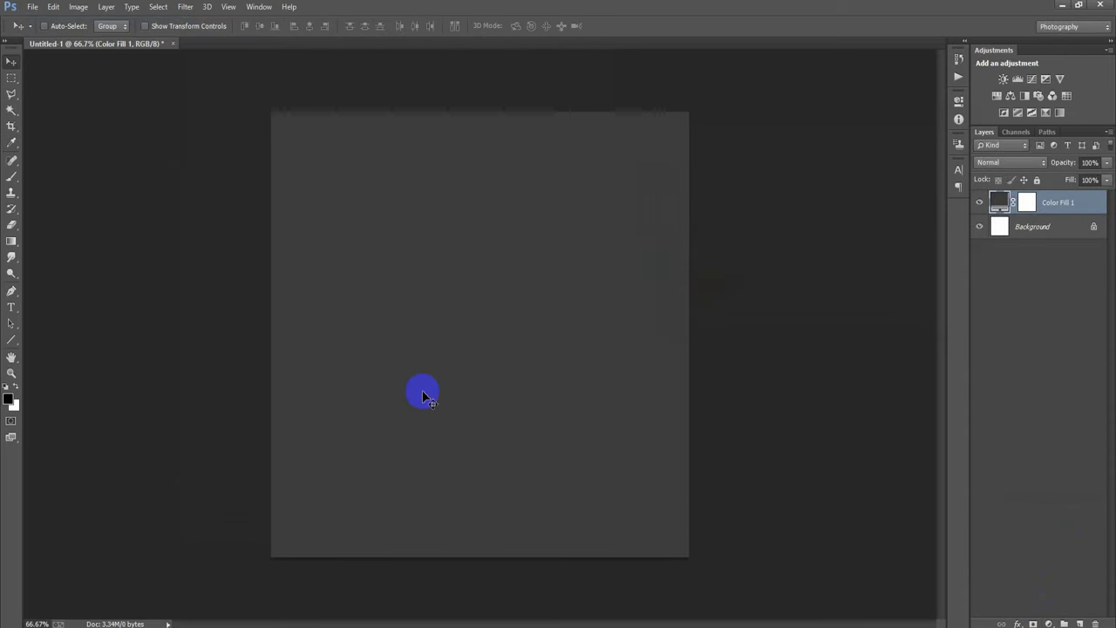
pyautogui.click(1080, 622)
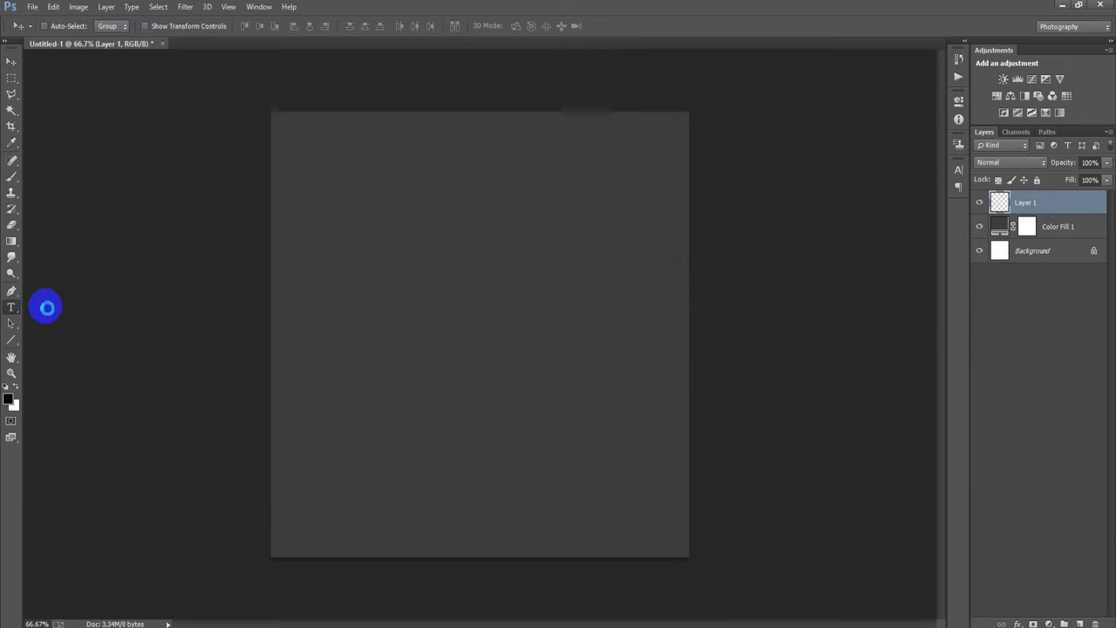
# Type the title PARAPROFESSIONAL and colour it white (ffffff)
pyautogui.click(47, 307)
pyautogui.click(71, 305)
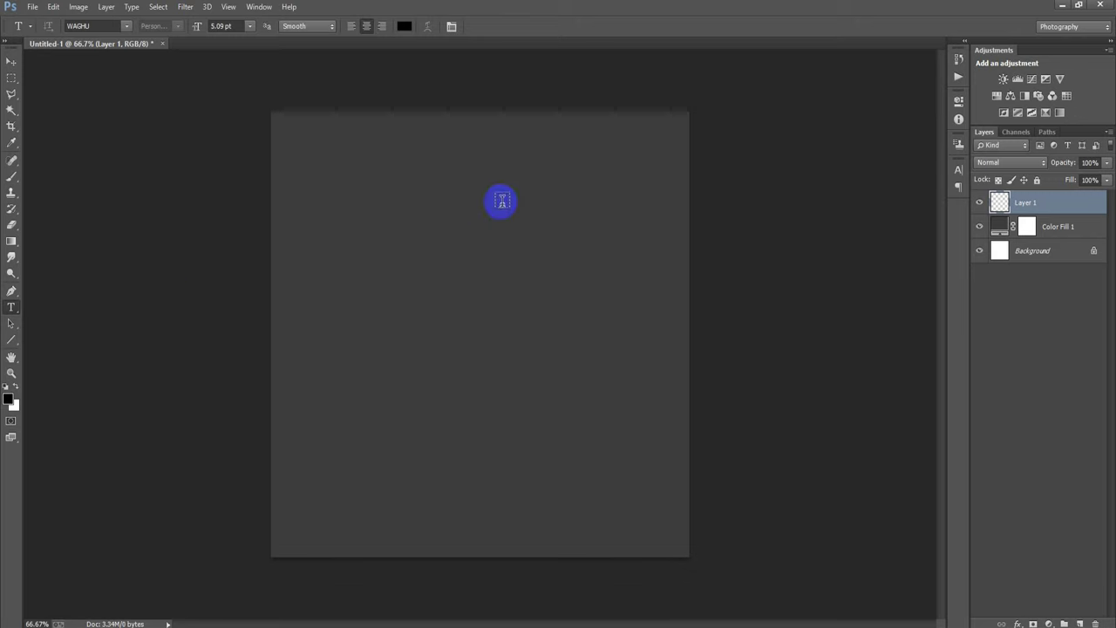
pyautogui.click(575, 277)
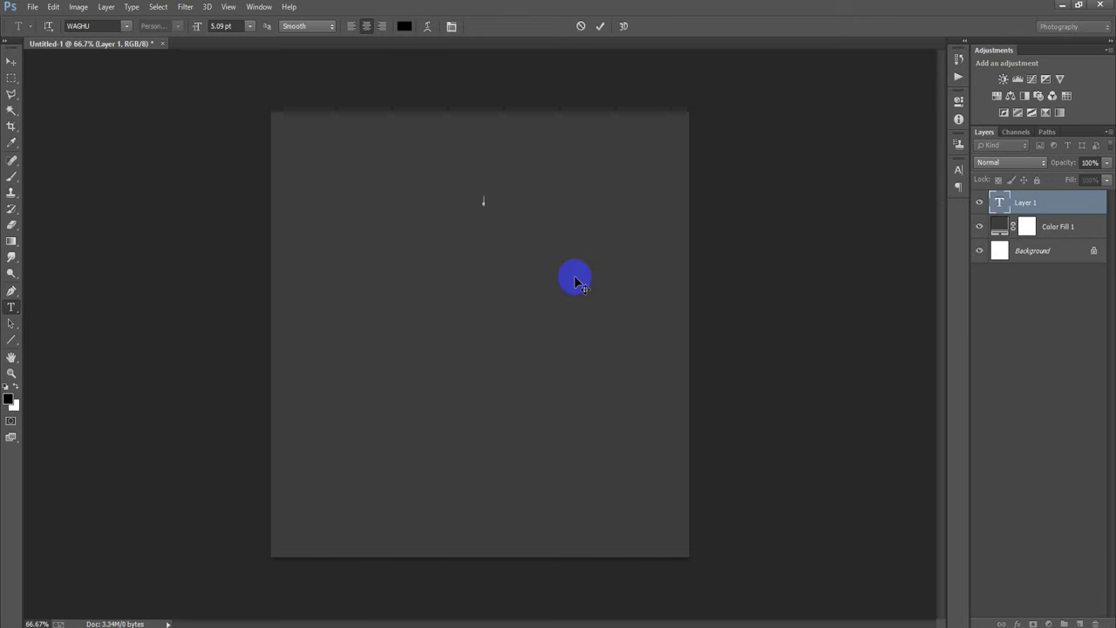
pyautogui.click(11, 61)
pyautogui.click(958, 172)
pyautogui.click(922, 242)
pyautogui.write('ffffff')
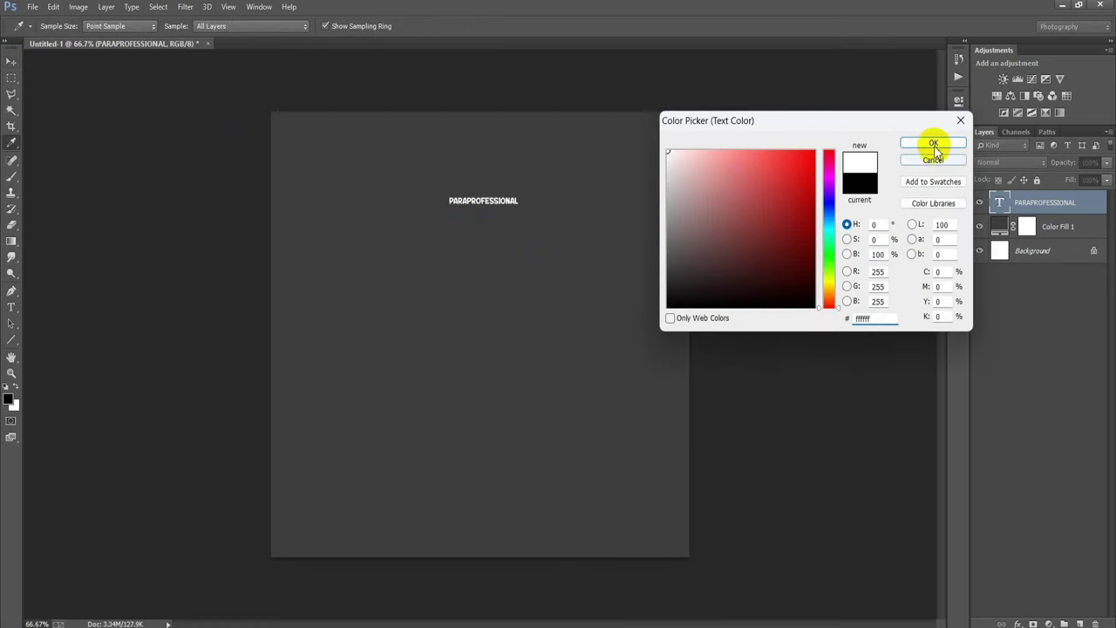
pyautogui.click(933, 143)
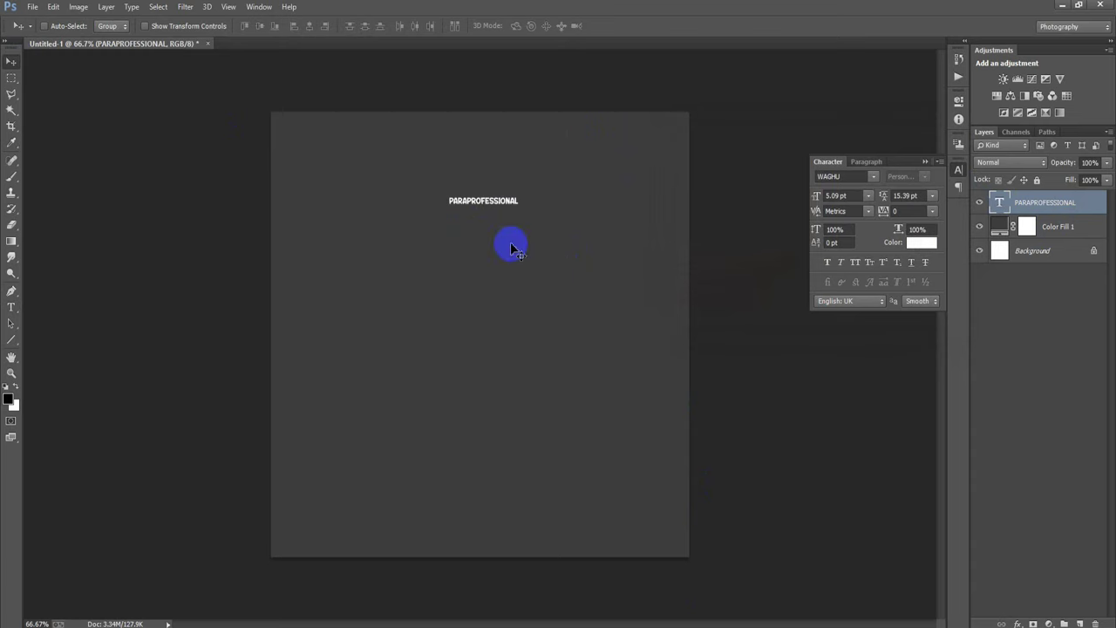
# Scale the title up to about 21 pt and move it near the top edge
pyautogui.hotkey('ctrl', 't')
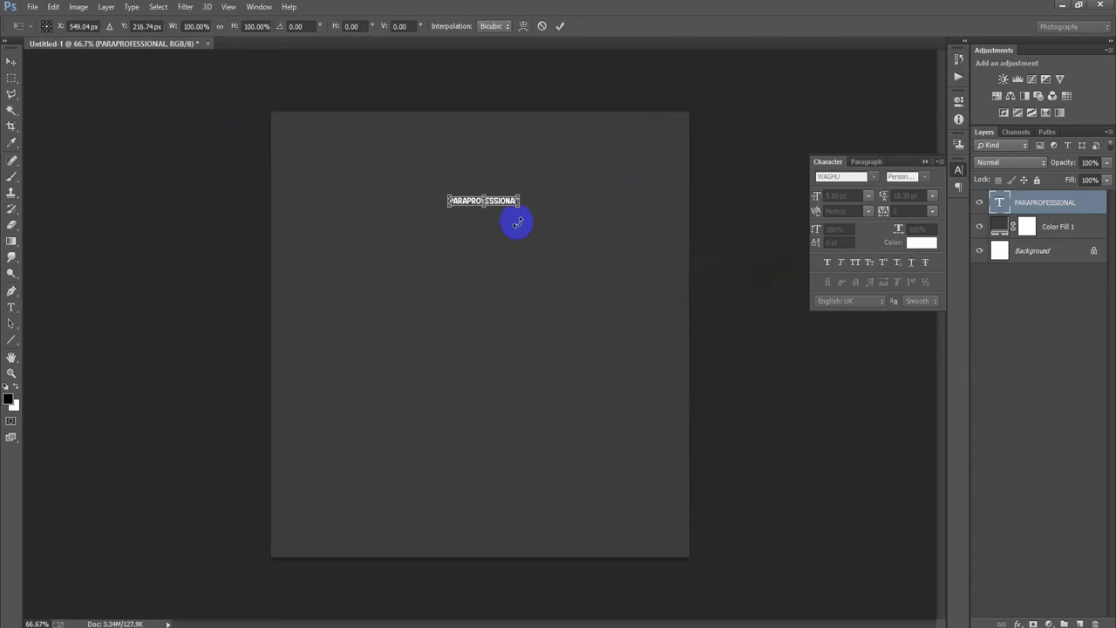
pyautogui.moveTo(519, 207); pyautogui.dragTo(617, 273)
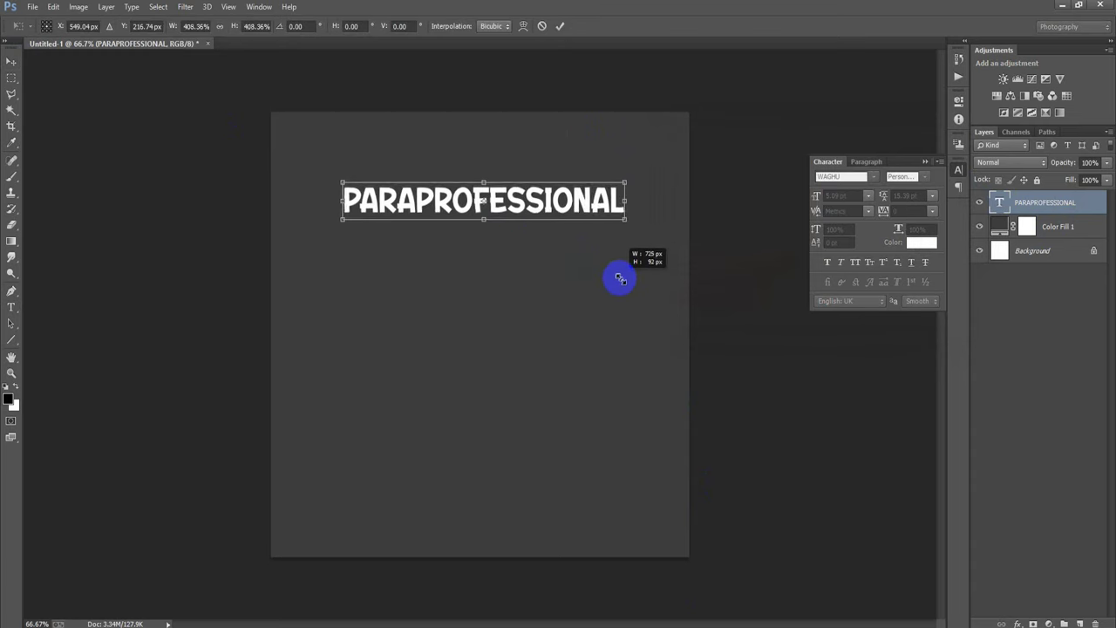
pyautogui.moveTo(566, 205); pyautogui.dragTo(562, 161)
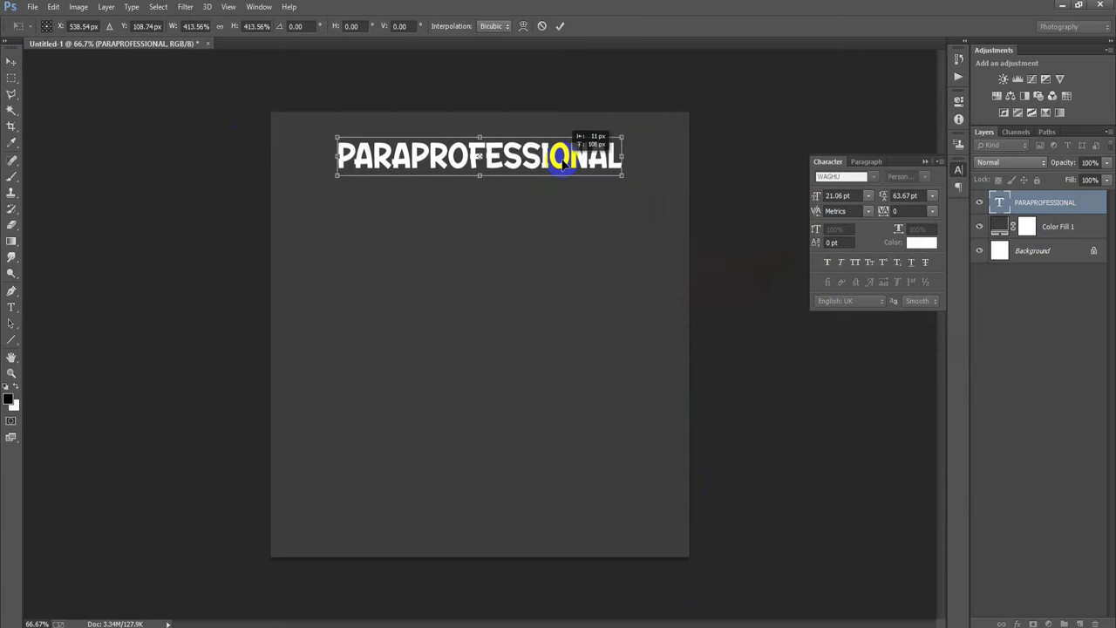
pyautogui.click(560, 25)
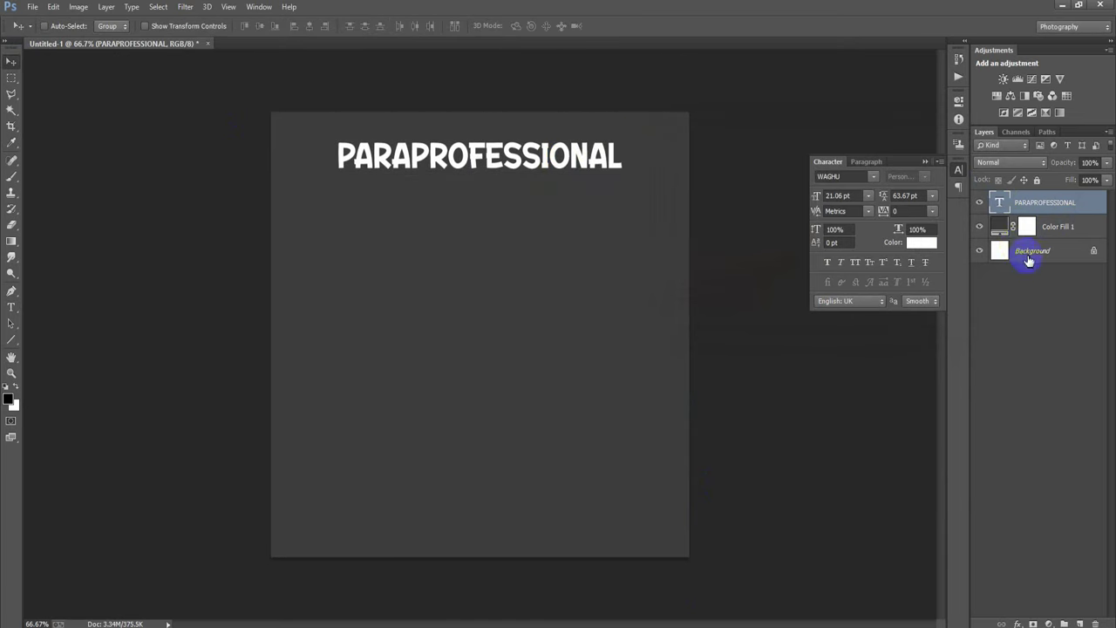
pyautogui.keyDown('ctrl'); pyautogui.click(1029, 255); pyautogui.keyUp('ctrl')
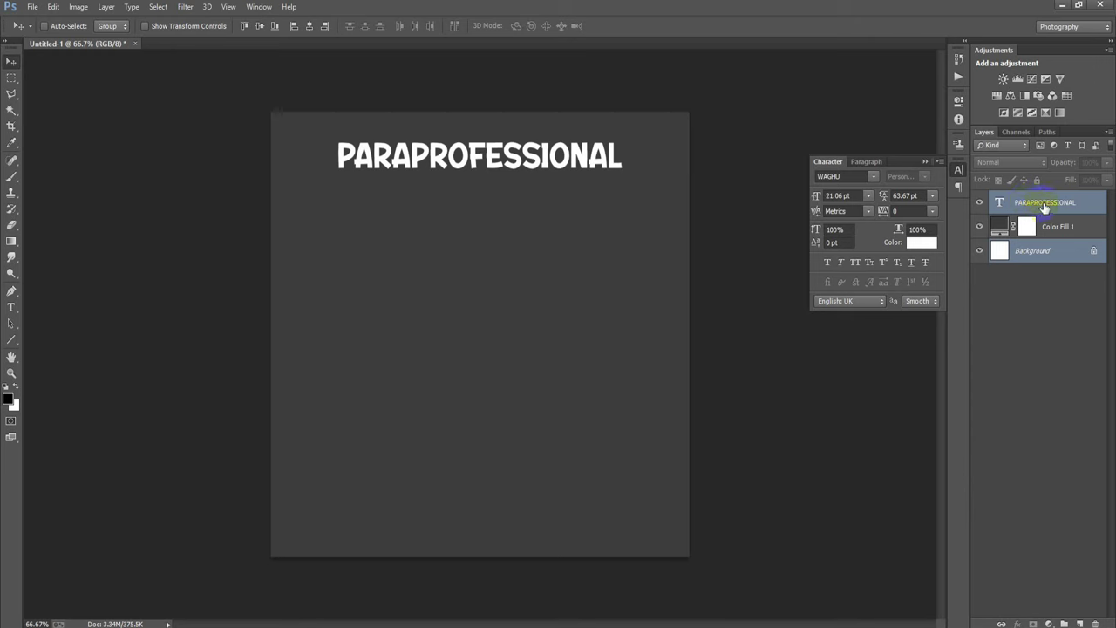
# Copy the title below itself, retype it as 'Just Like a' and set the Mistral font
pyautogui.click(1045, 207)
pyautogui.moveTo(477, 153); pyautogui.dragTo(485, 232)
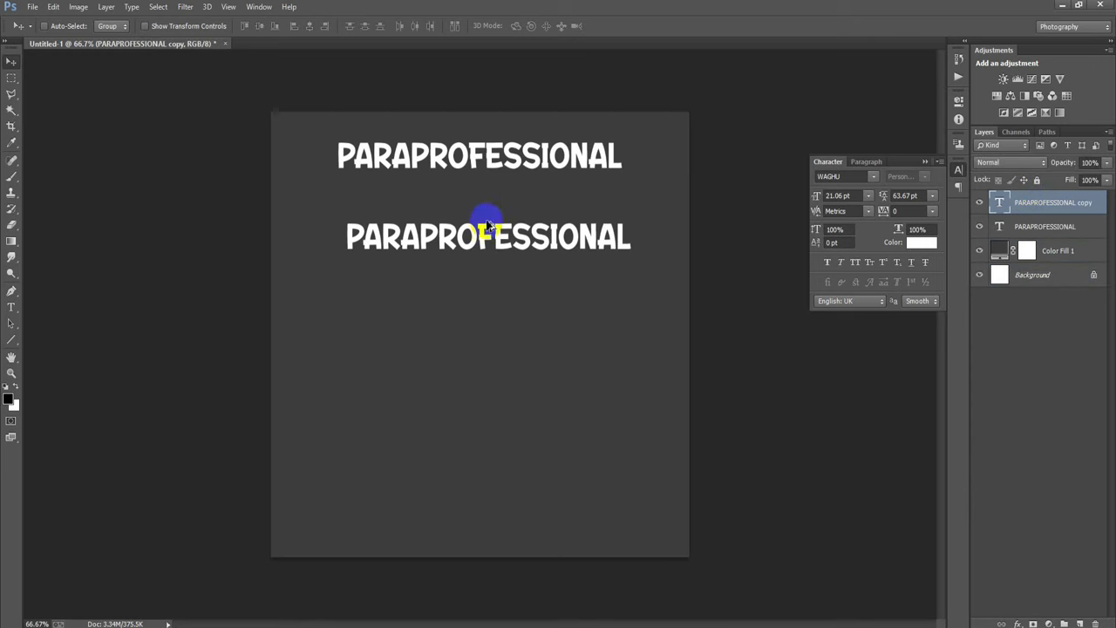
pyautogui.doubleClick(999, 206)
pyautogui.write('Just Like a')
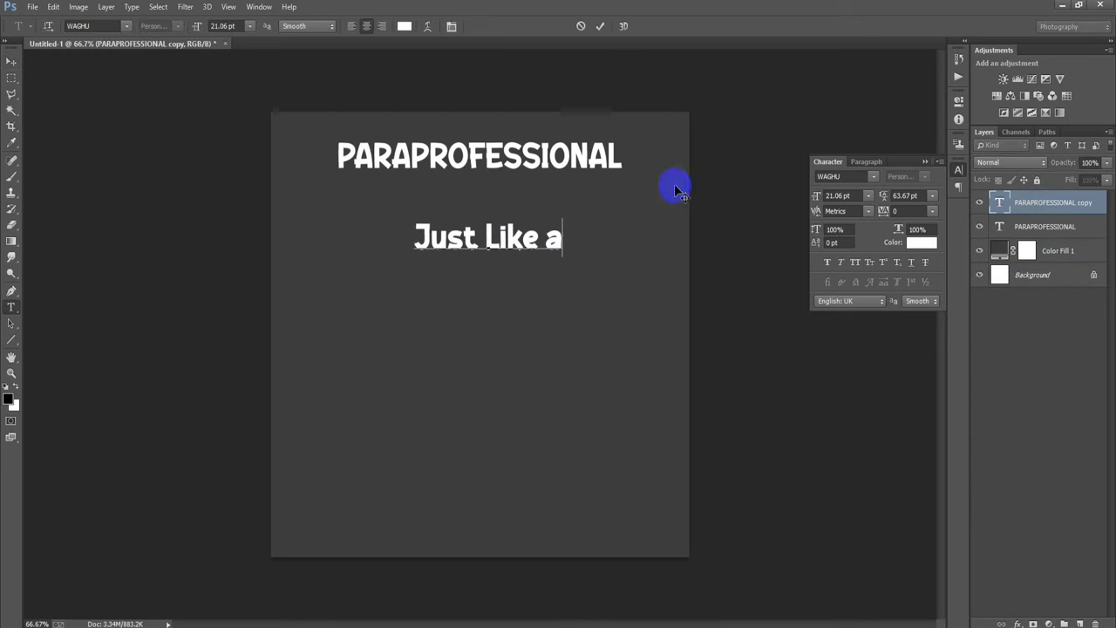
pyautogui.hotkey('ctrl', 'Return')
pyautogui.press('v')
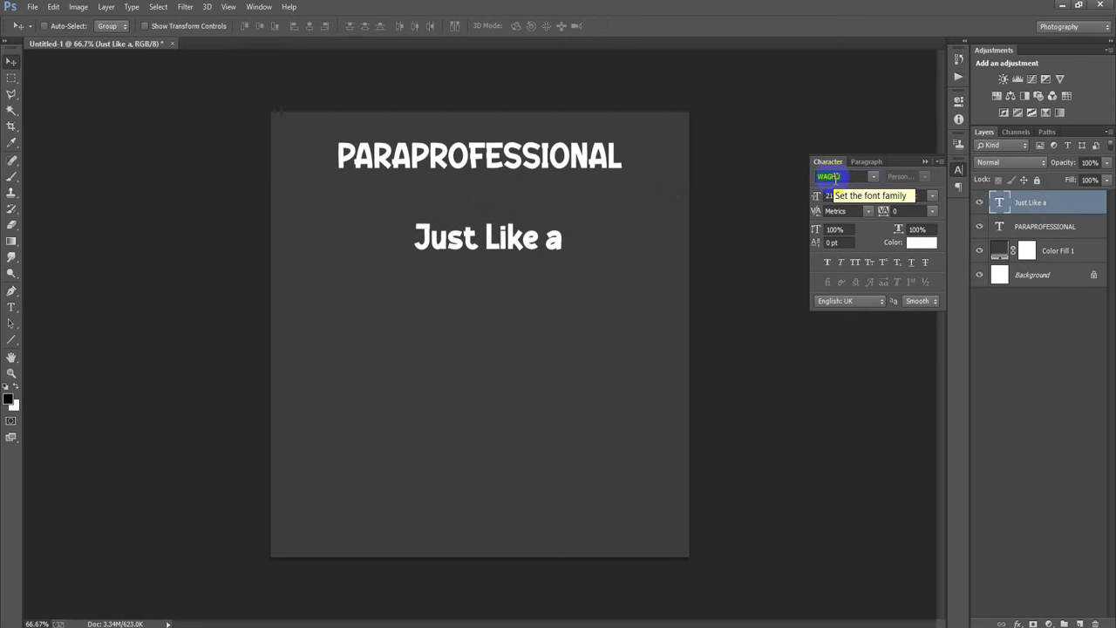
pyautogui.write('Mono')
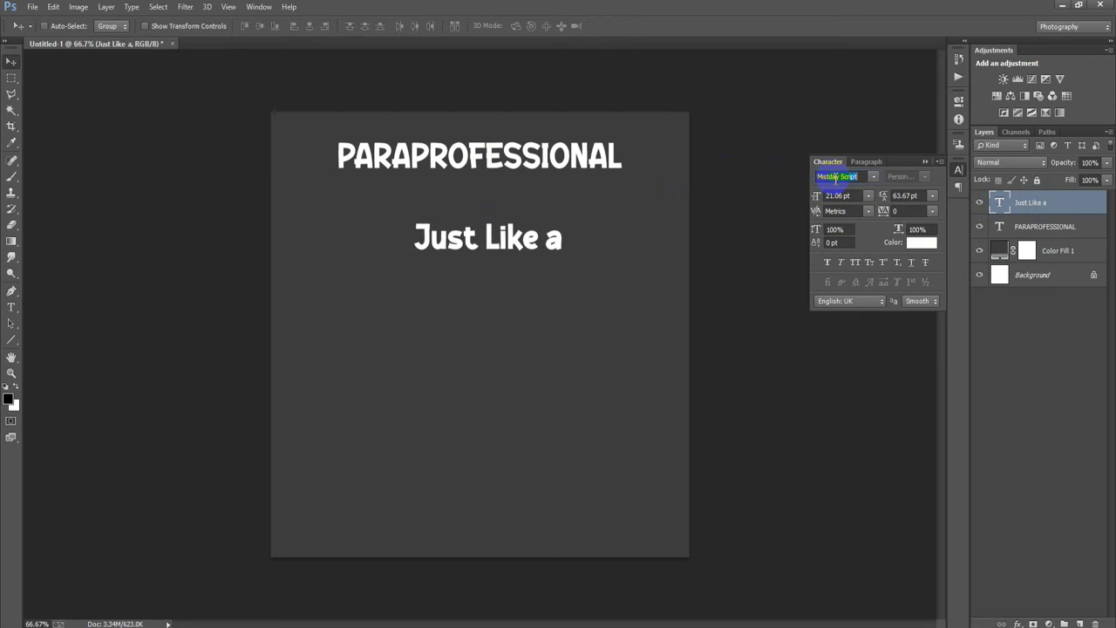
pyautogui.press('Return')
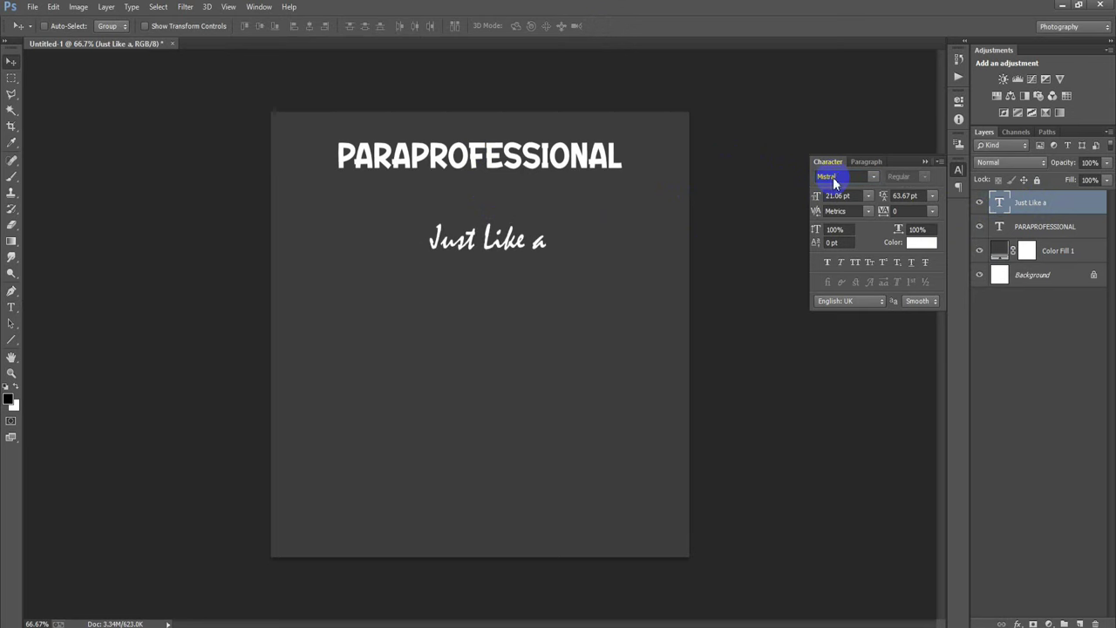
# Place 'Just Like a' just beneath the title, centred horizontally, and add an empty layer
pyautogui.moveTo(505, 253); pyautogui.dragTo(507, 215)
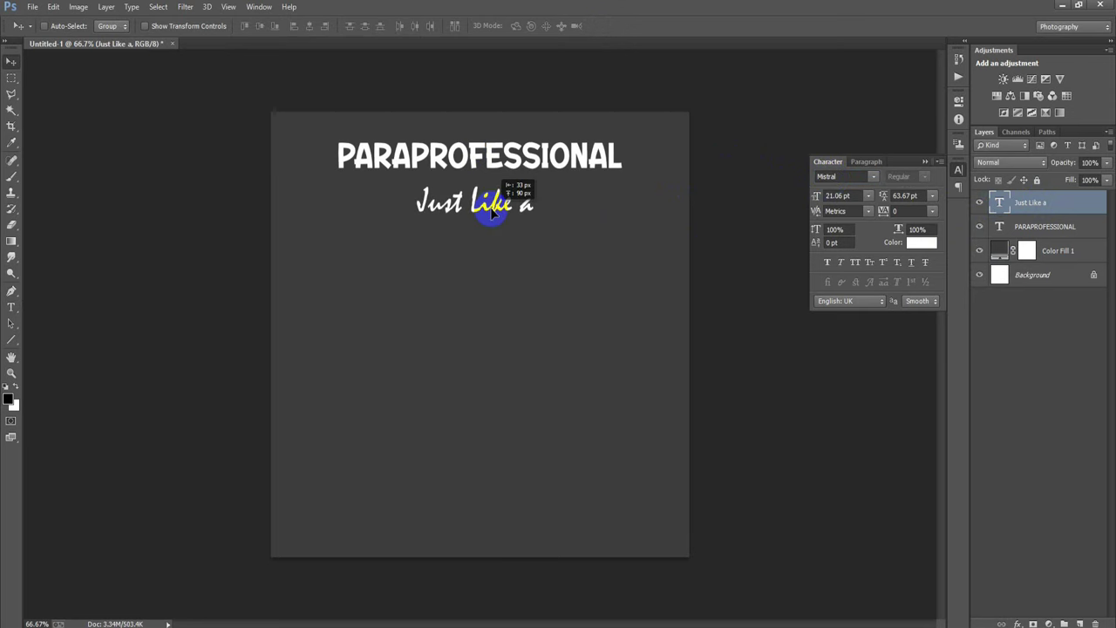
pyautogui.keyDown('ctrl'); pyautogui.click(1043, 276); pyautogui.keyUp('ctrl')
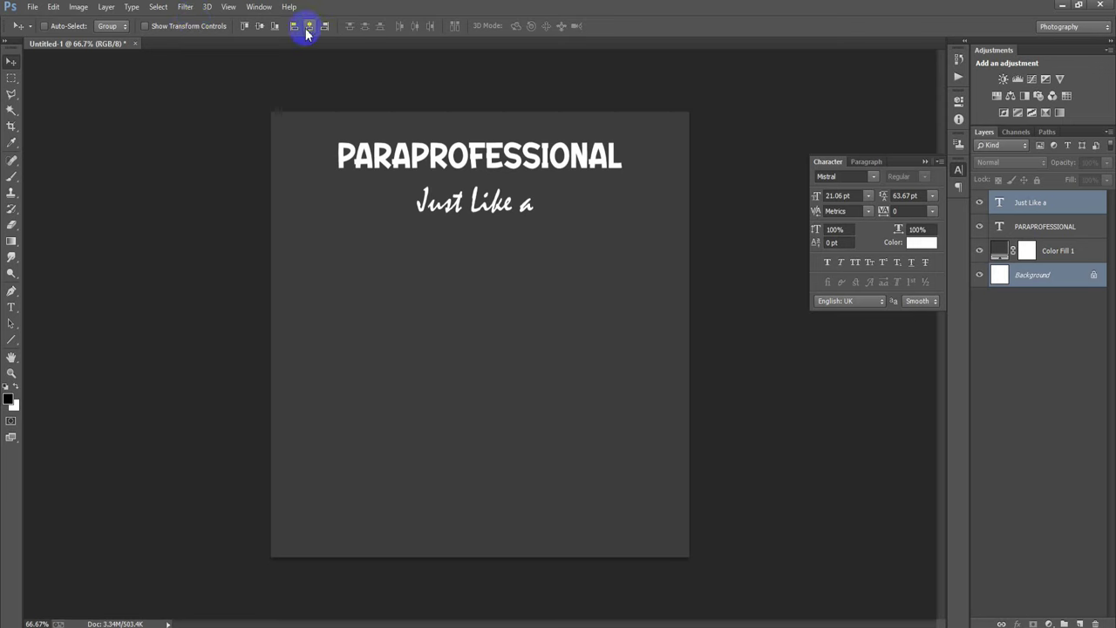
pyautogui.click(309, 26)
pyautogui.click(1057, 208)
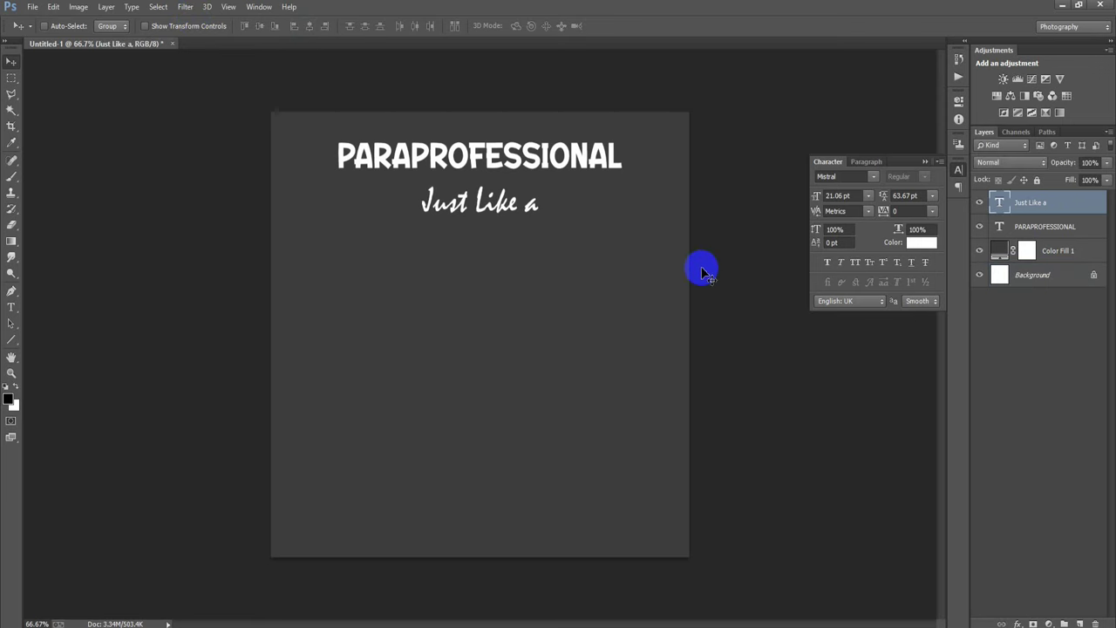
pyautogui.press('Up')
pyautogui.press('Up')
pyautogui.press('Up')
pyautogui.press('Up')
pyautogui.press('Up')
pyautogui.press('Up')
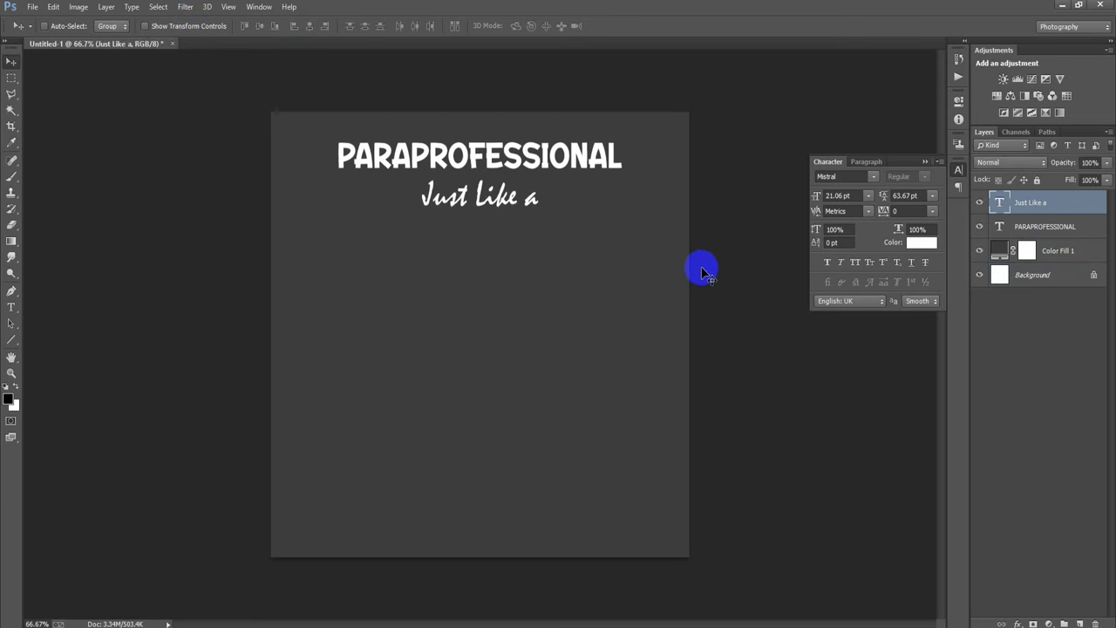
pyautogui.click(1080, 623)
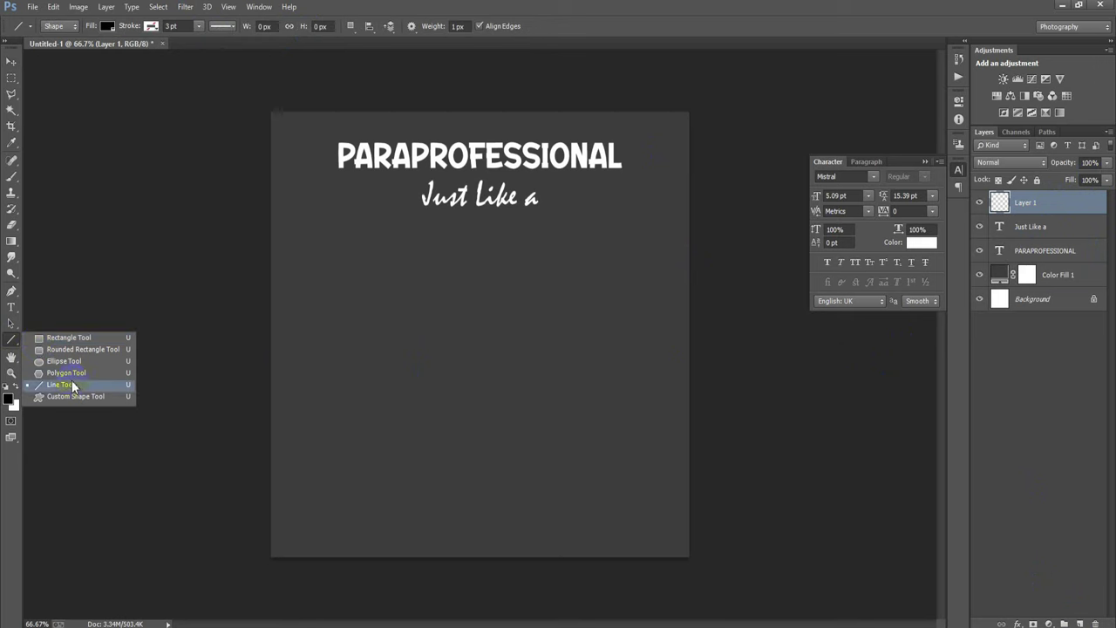
# Draw a horizontal underline beneath 'Just Like a' and nudge it up
pyautogui.moveTo(12, 340); pyautogui.dragTo(69, 388)
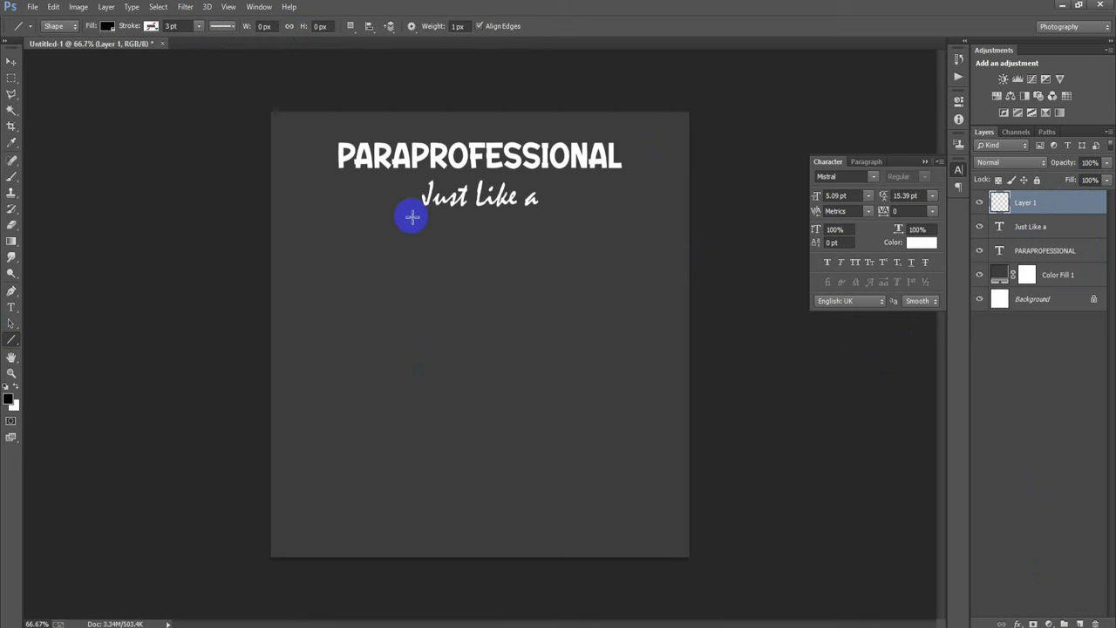
pyautogui.moveTo(402, 215); pyautogui.dragTo(550, 221)
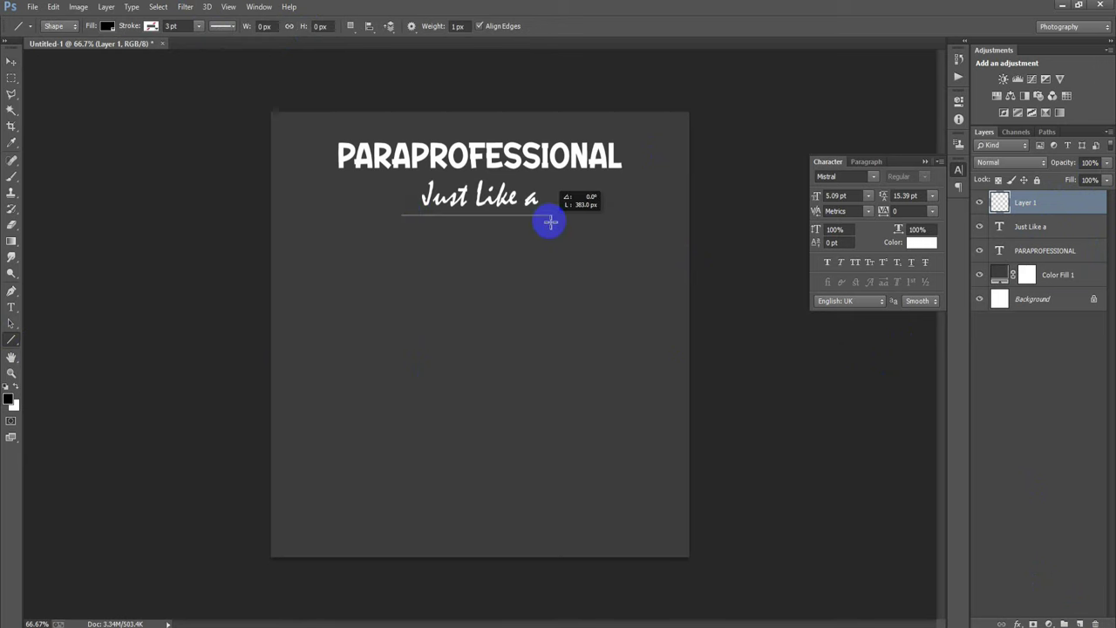
pyautogui.moveTo(551, 221); pyautogui.dragTo(551, 222)
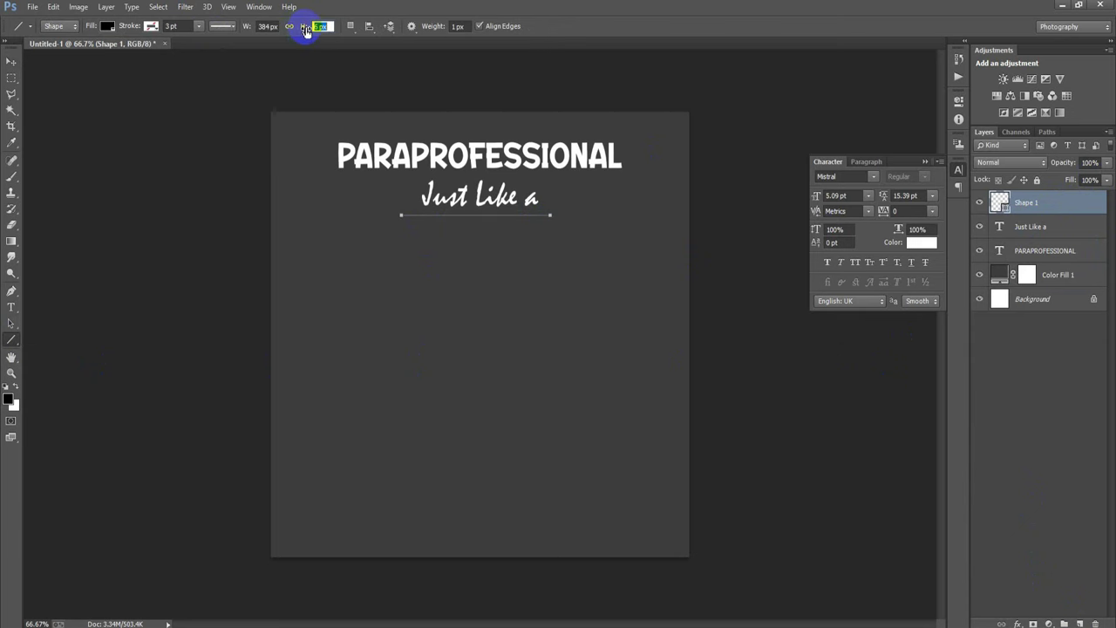
pyautogui.click(10, 61)
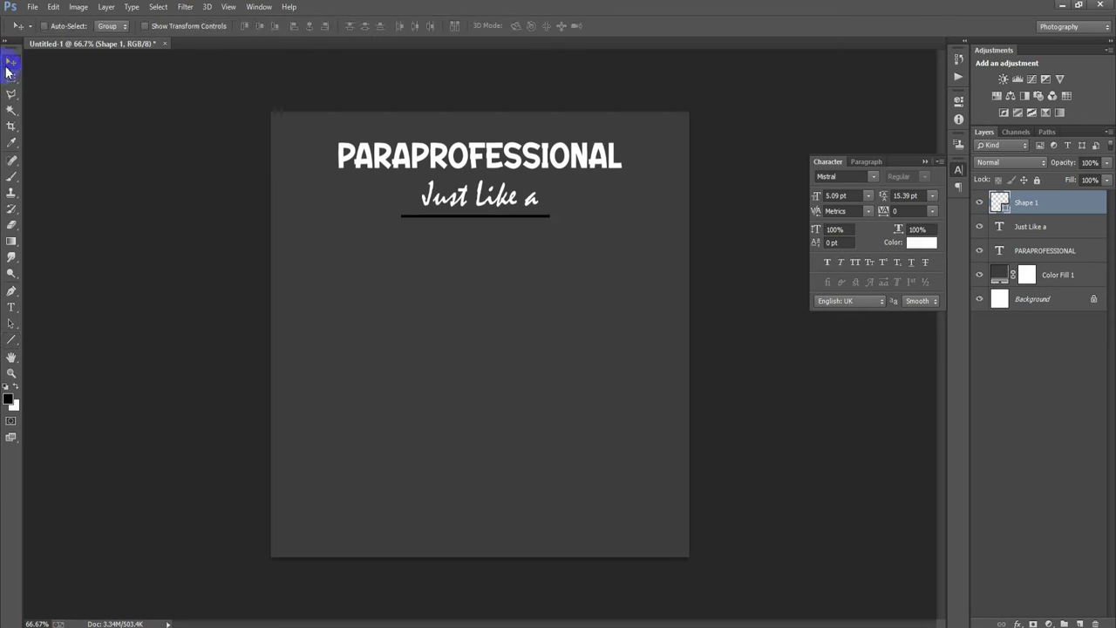
pyautogui.press('Up')
pyautogui.press('Up')
pyautogui.press('Up')
pyautogui.press('Up')
pyautogui.press('Up')
pyautogui.press('Up')
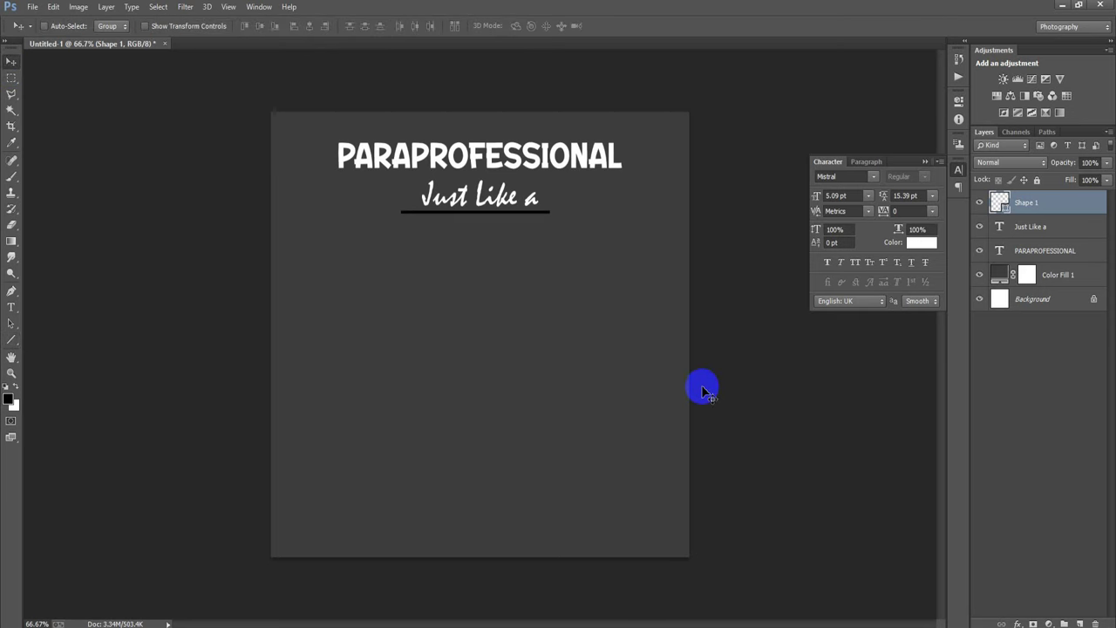
# Recolour the underline shape light grey 9c9c9c
pyautogui.keyDown('ctrl'); pyautogui.click(1038, 299); pyautogui.keyUp('ctrl')
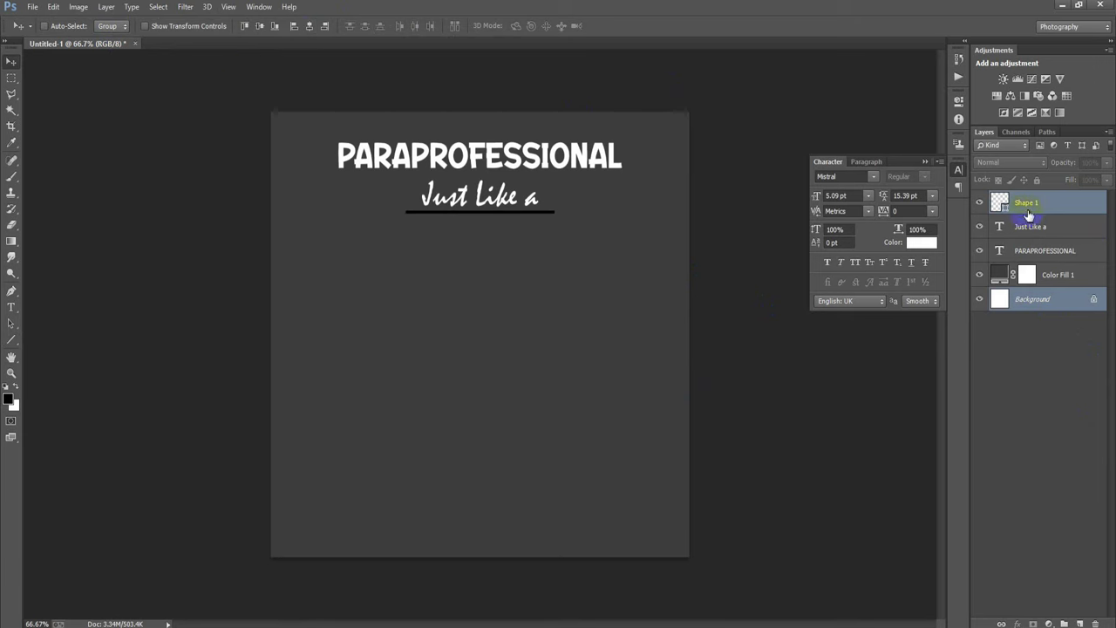
pyautogui.click(999, 203)
pyautogui.doubleClick(999, 203)
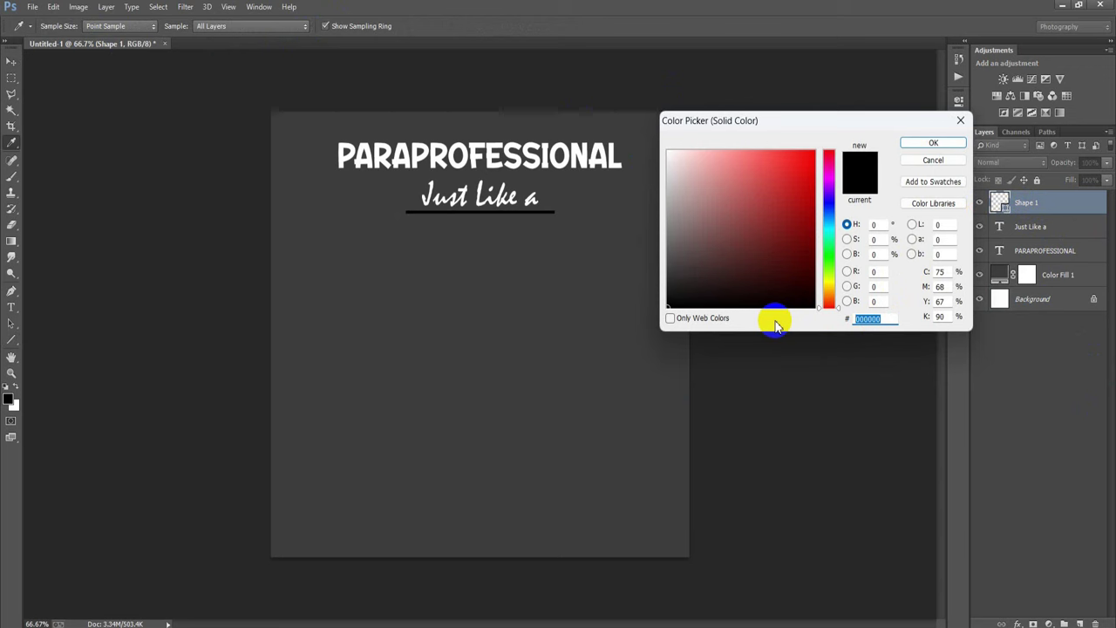
pyautogui.write('9c9c9c')
pyautogui.click(933, 142)
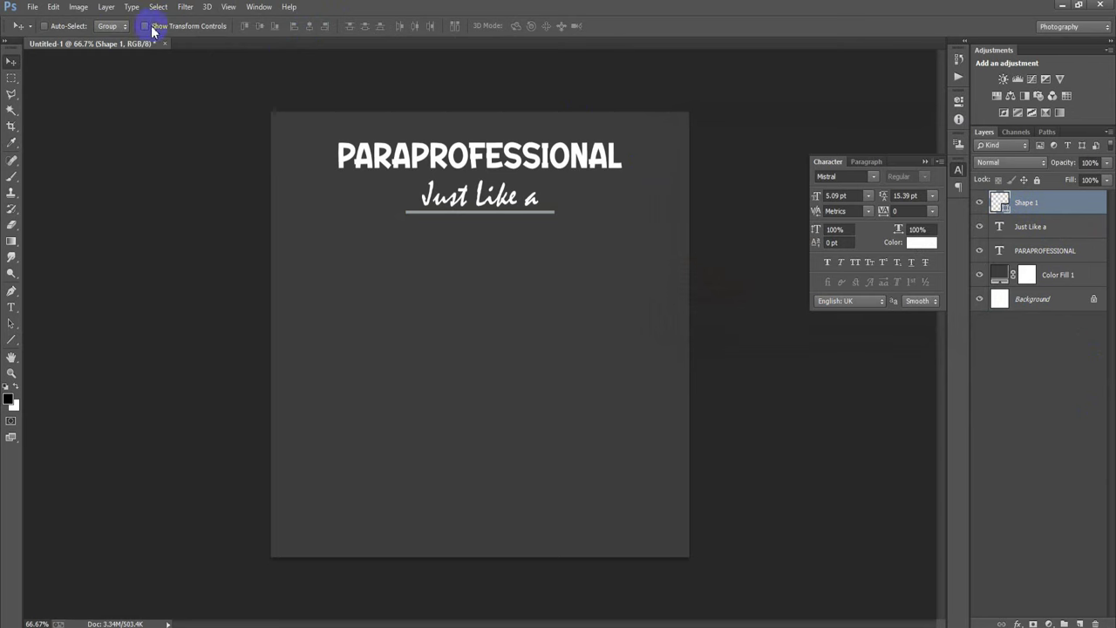
pyautogui.click(32, 7)
# Place the pencil image 00002 (3) as linked and rotate it to lie horizontally
pyautogui.click(95, 242)
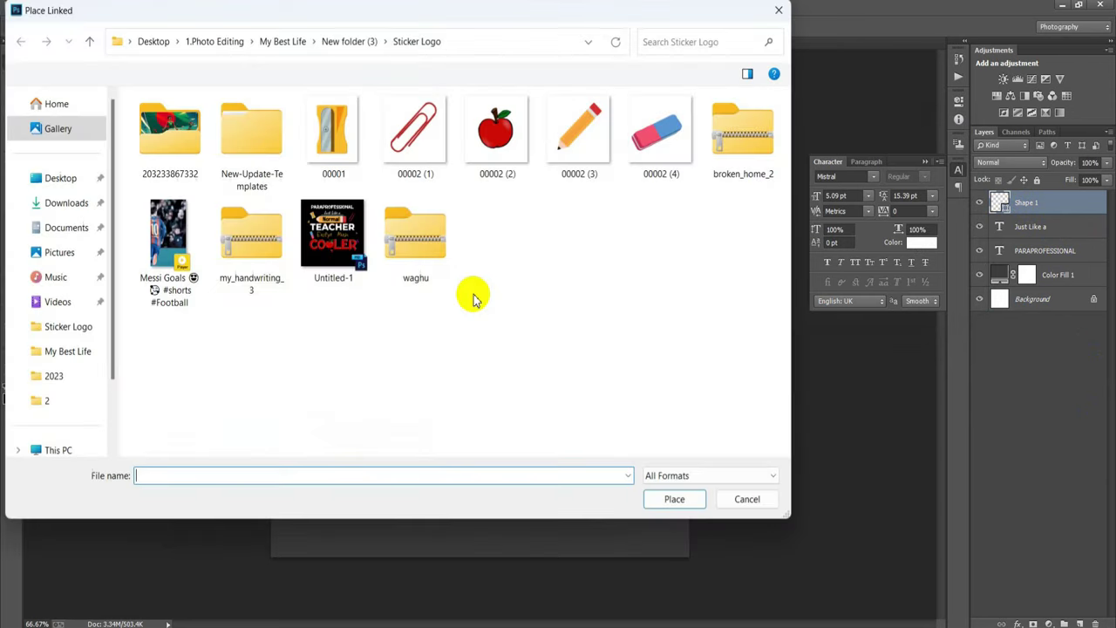
pyautogui.click(578, 139)
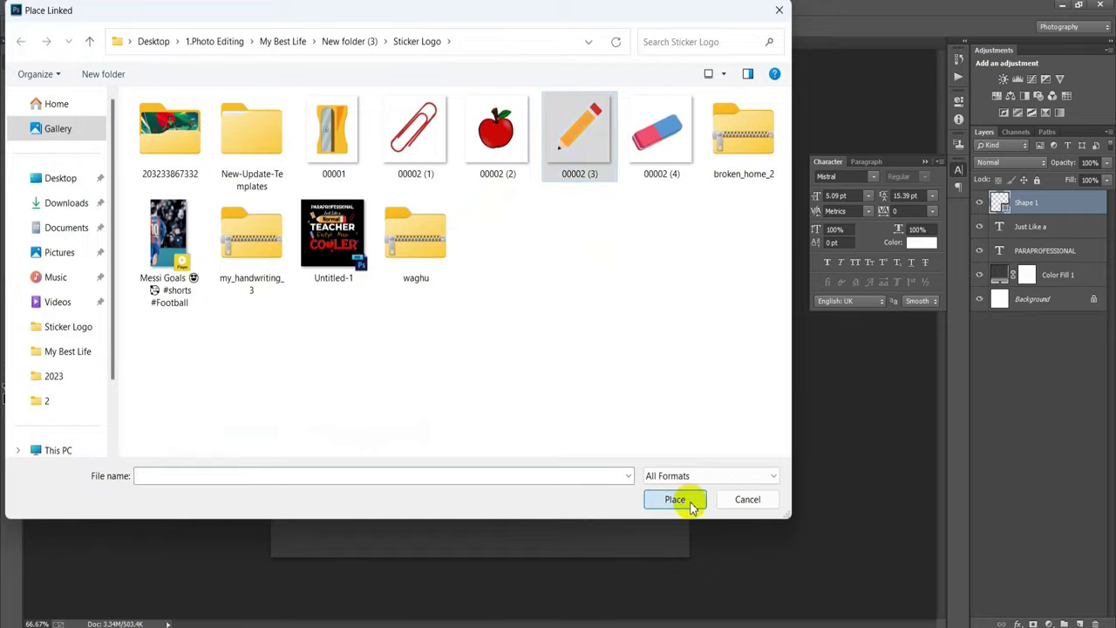
pyautogui.click(691, 504)
pyautogui.moveTo(718, 568)
pyautogui.mouseDown()
pyautogui.moveTo(531, 528)
pyautogui.moveTo(482, 476)
pyautogui.mouseUp()
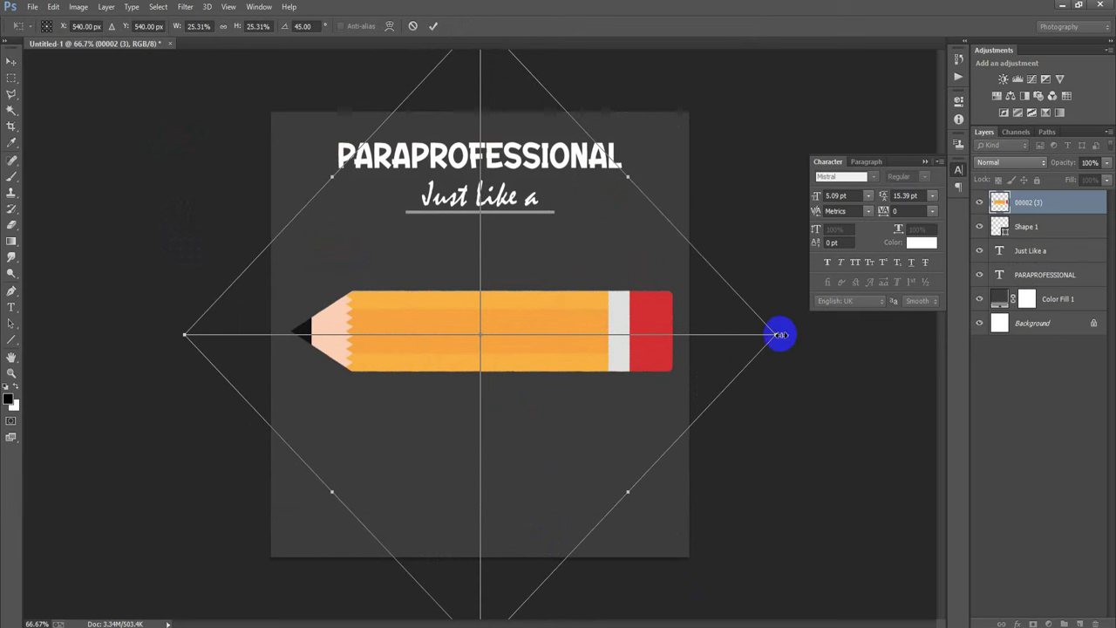
pyautogui.moveTo(776, 334); pyautogui.dragTo(694, 347)
pyautogui.hotkey('ctrl', 'z')
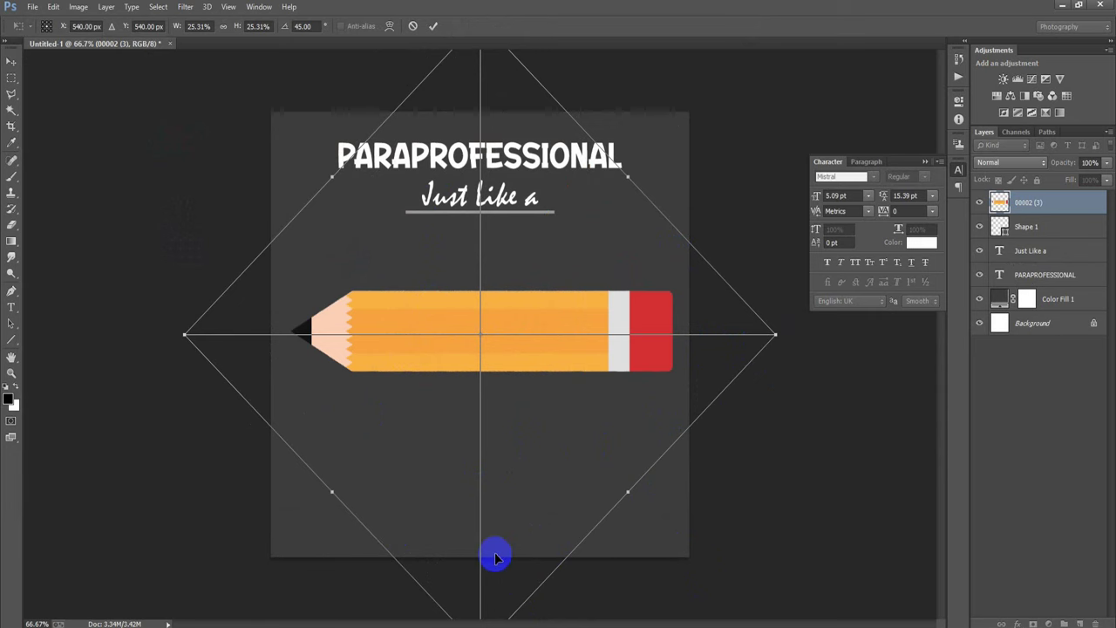
# Shrink the pencil, move it just below 'Just Like a', and commit the transform
pyautogui.hotkey('ctrl', '-')
pyautogui.moveTo(478, 562); pyautogui.dragTo(472, 521)
pyautogui.hotkey('ctrl', 'z')
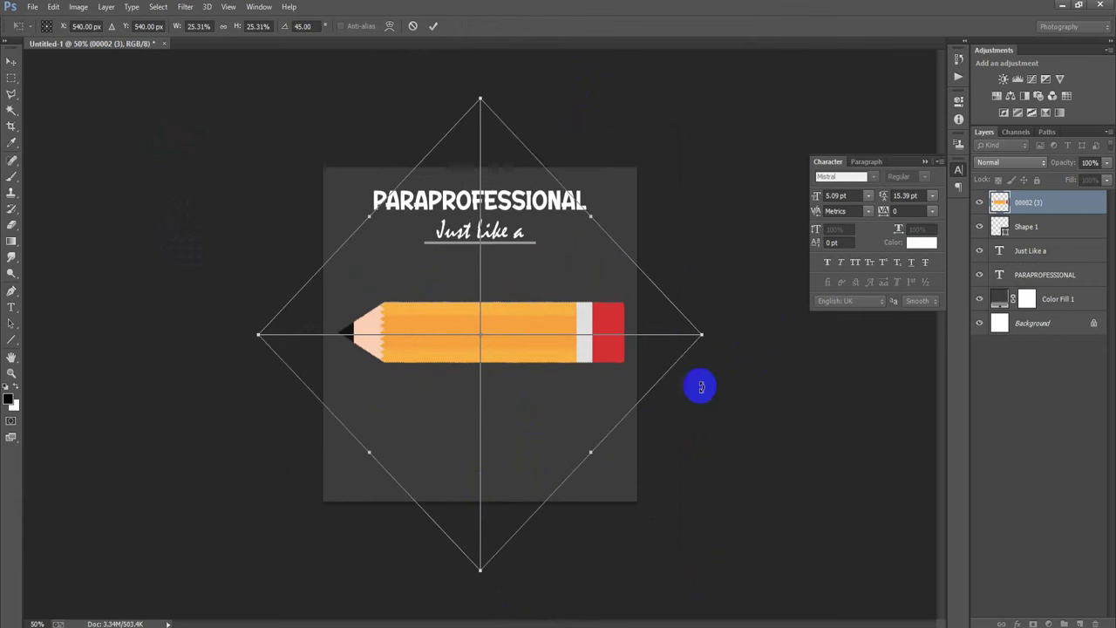
pyautogui.moveTo(705, 339); pyautogui.dragTo(671, 359)
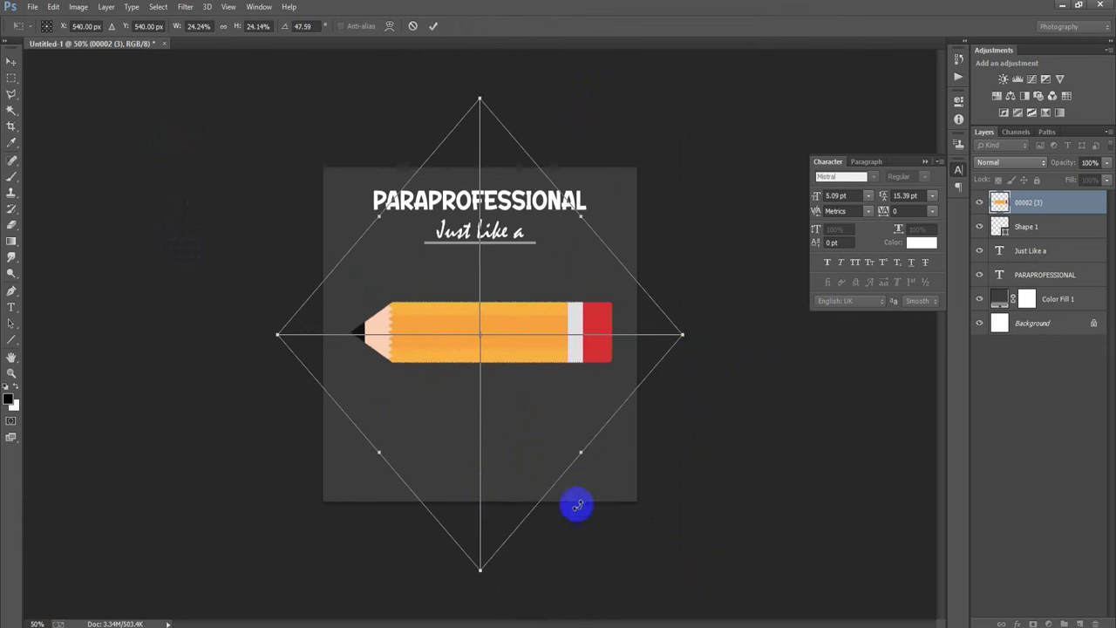
pyautogui.moveTo(579, 452); pyautogui.dragTo(576, 447)
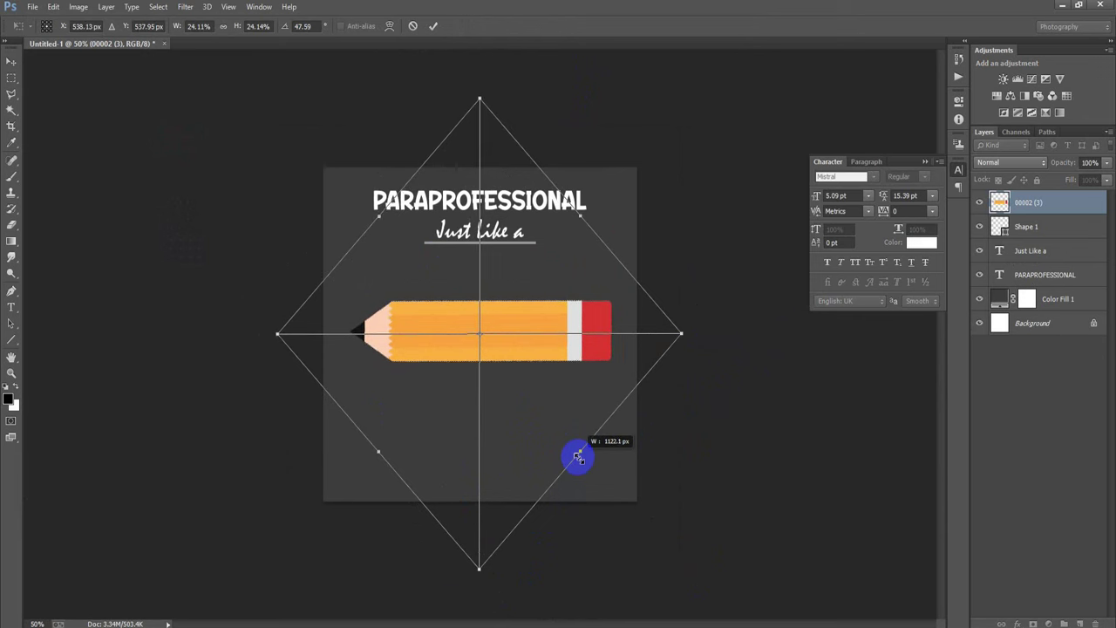
pyautogui.moveTo(475, 563); pyautogui.dragTo(479, 444)
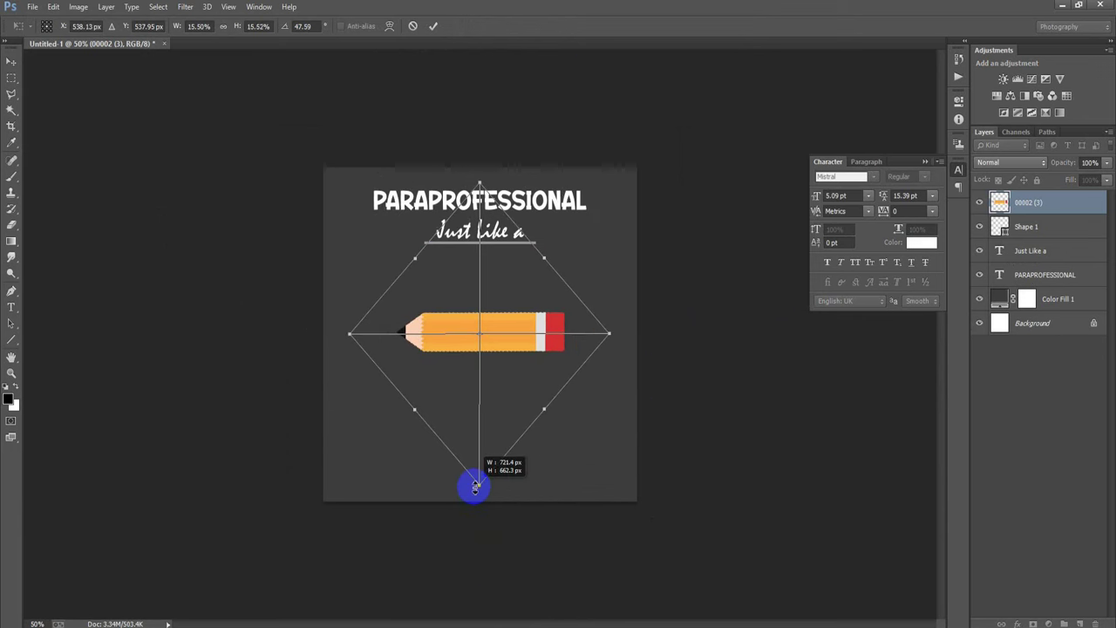
pyautogui.moveTo(488, 404); pyautogui.dragTo(480, 339)
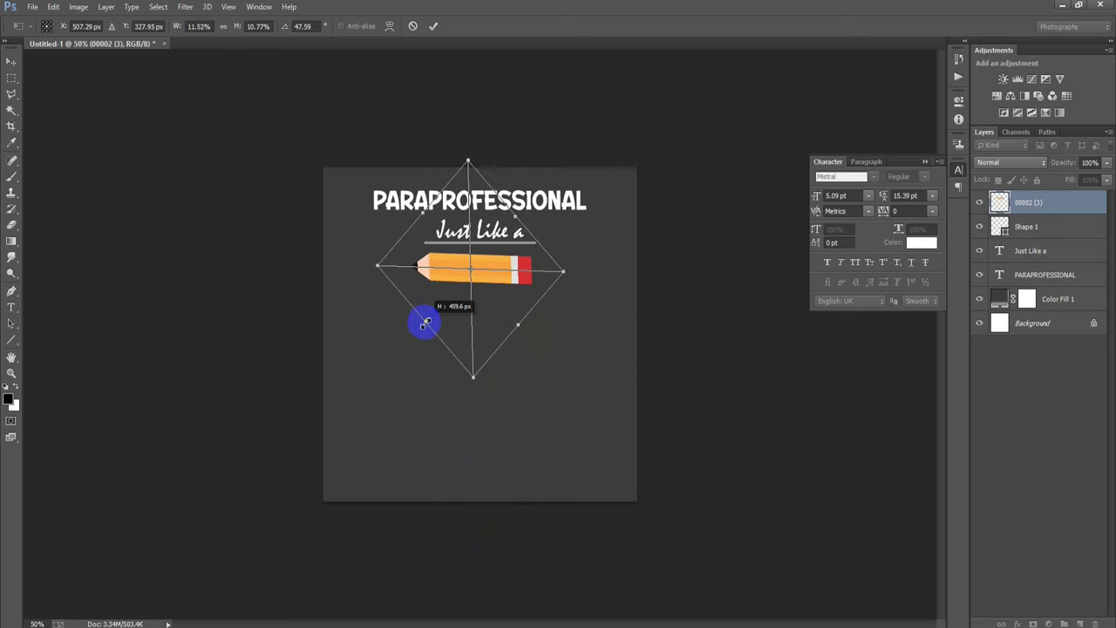
pyautogui.moveTo(569, 267); pyautogui.dragTo(593, 269)
pyautogui.click(434, 27)
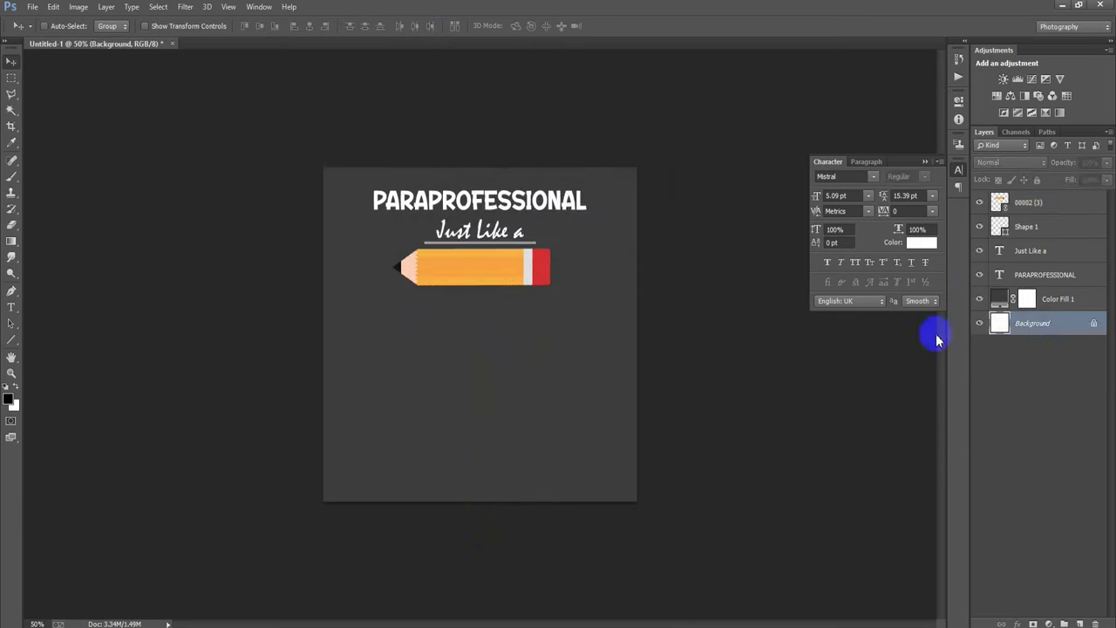
# Centre the pencil horizontally on the page using the Background layer
pyautogui.click(1043, 201)
pyautogui.click(979, 204)
pyautogui.keyDown('ctrl'); pyautogui.click(1038, 325); pyautogui.keyUp('ctrl')
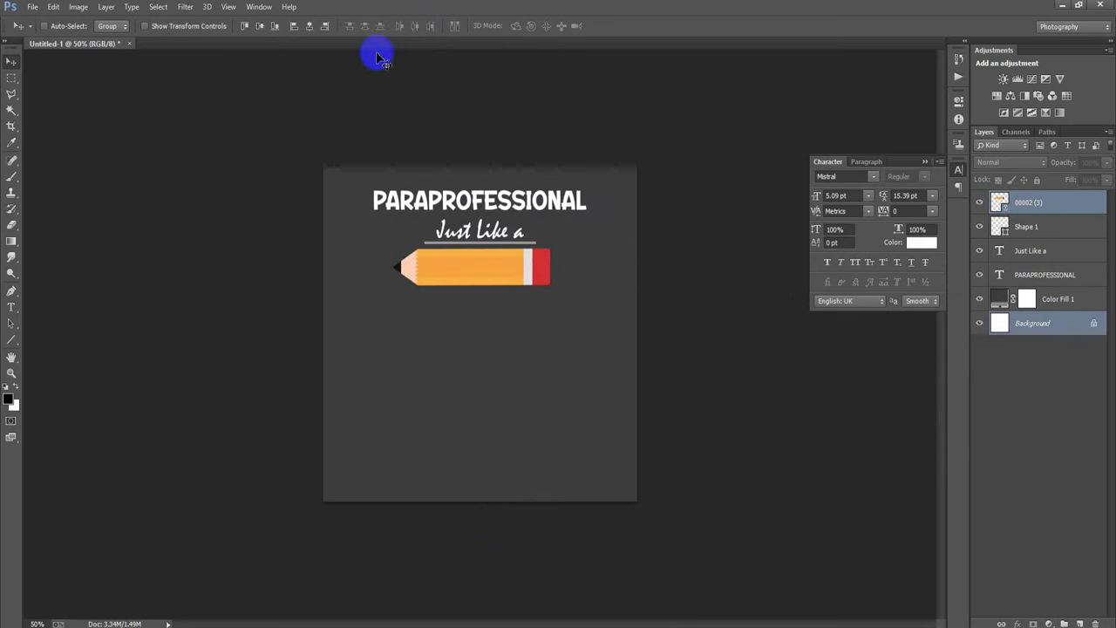
pyautogui.click(308, 25)
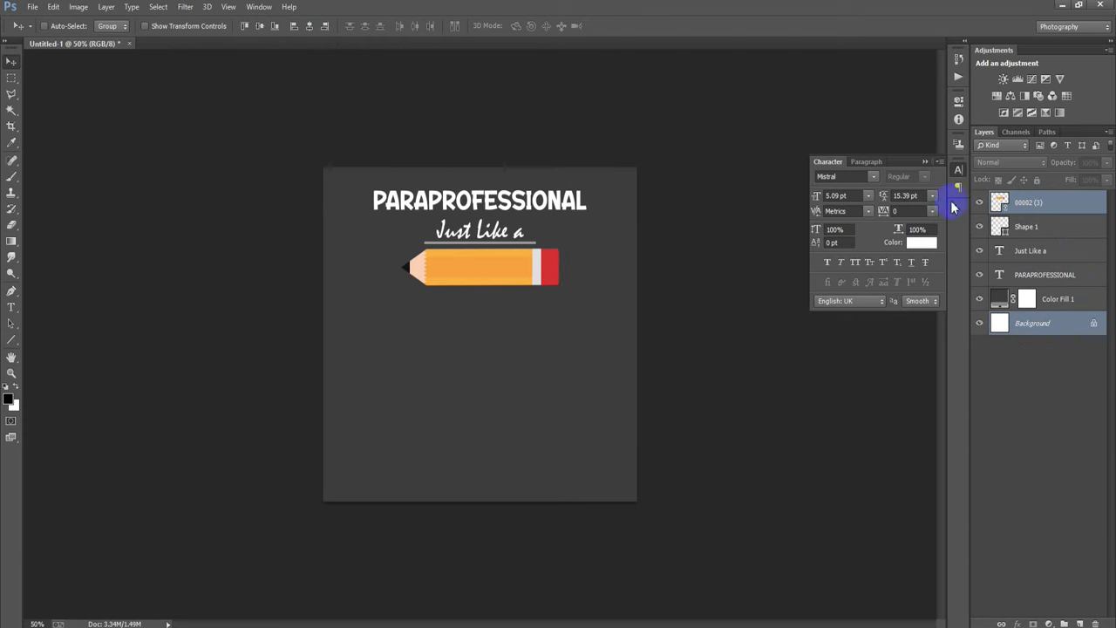
# Enlarge the pencil slightly with a free transform
pyautogui.click(1011, 204)
pyautogui.hotkey('ctrl', 't')
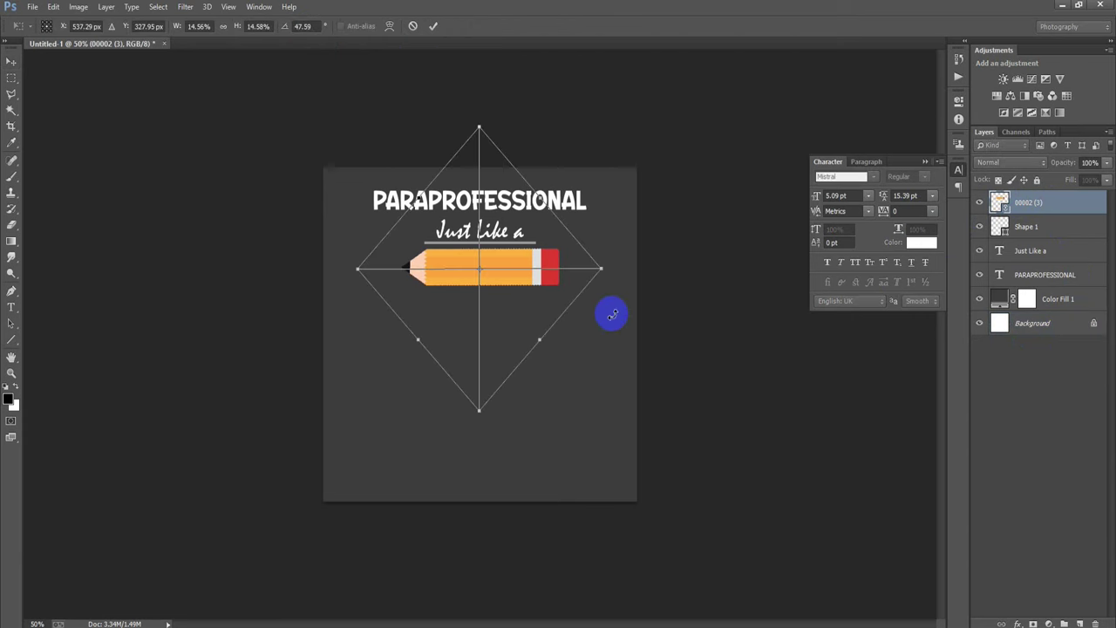
pyautogui.moveTo(357, 270); pyautogui.dragTo(347, 271)
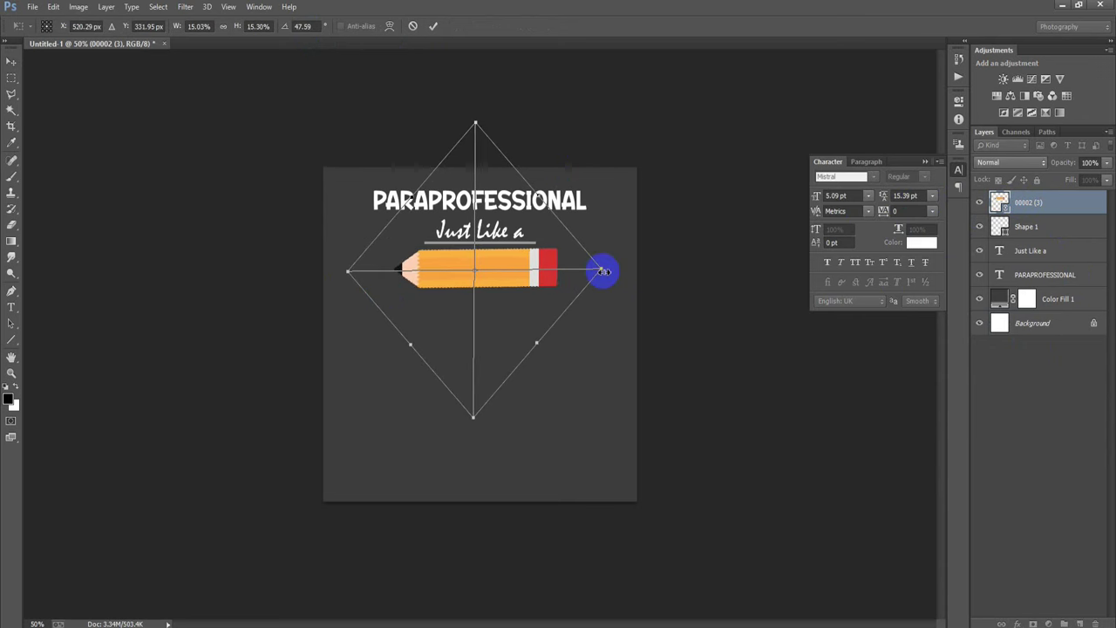
pyautogui.moveTo(602, 271); pyautogui.dragTo(615, 303)
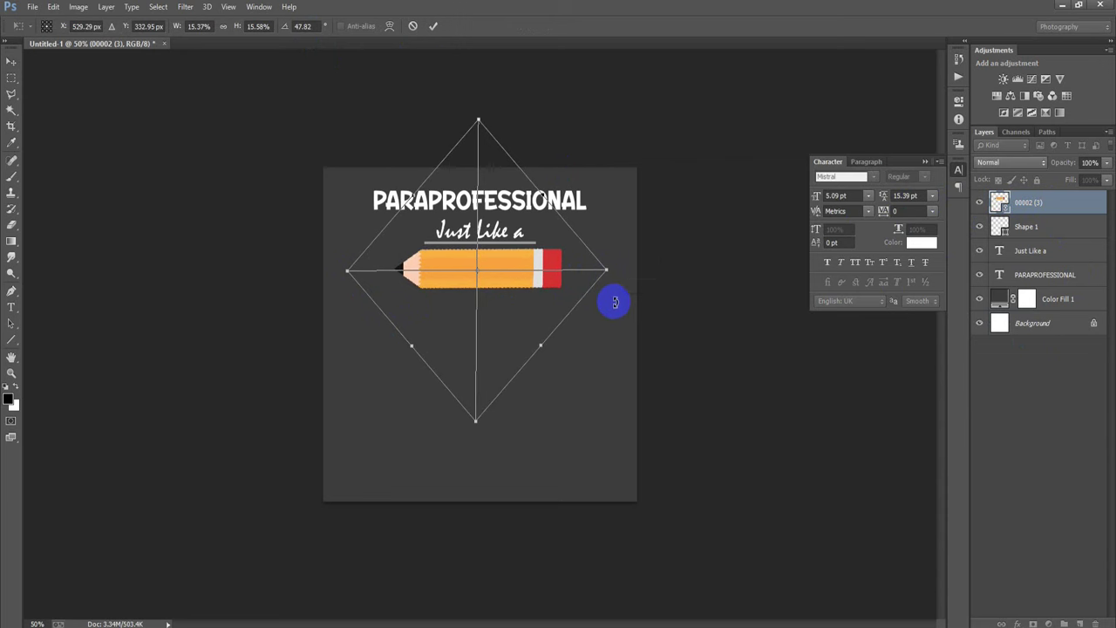
pyautogui.click(433, 26)
# Rotate the pencil very slightly, zoom back in, and add an empty layer
pyautogui.click(520, 91)
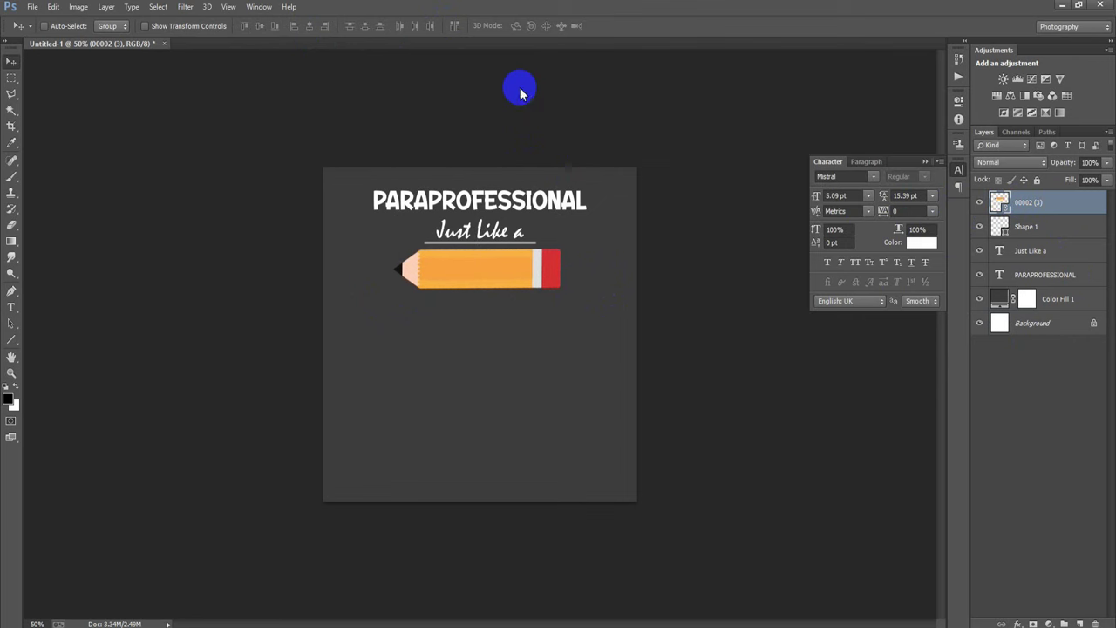
pyautogui.hotkey('ctrl', 't')
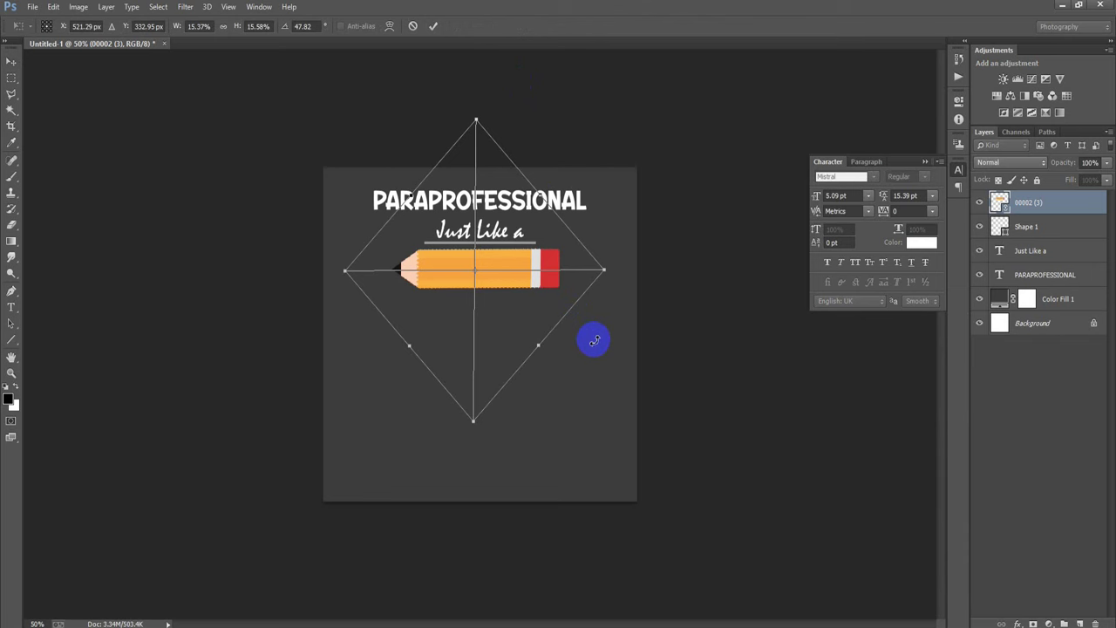
pyautogui.moveTo(594, 340); pyautogui.dragTo(595, 340)
pyautogui.click(433, 25)
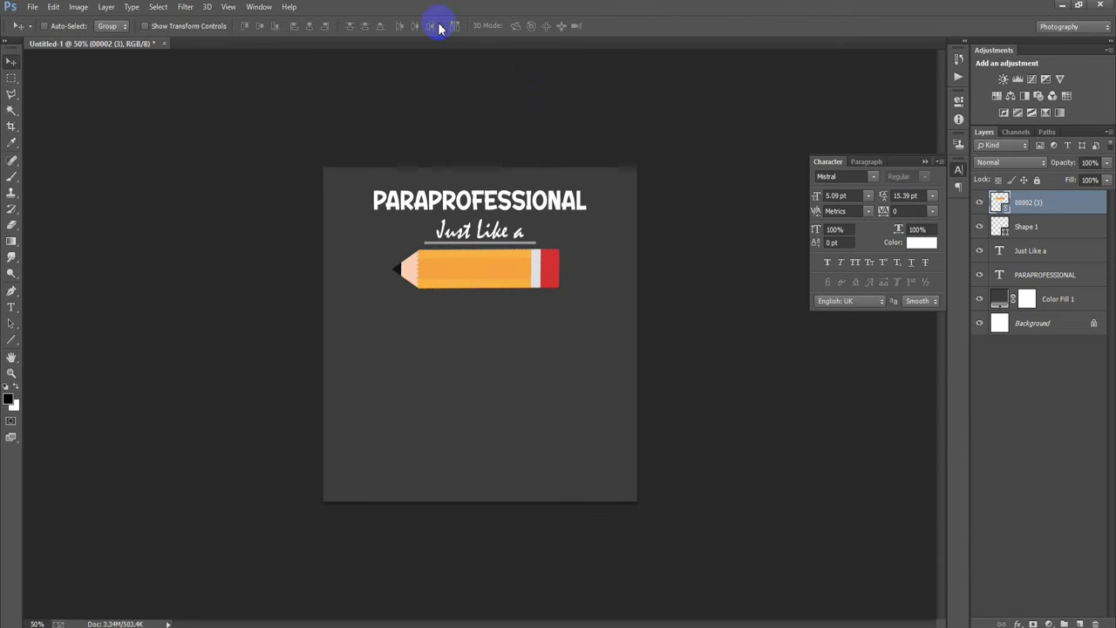
pyautogui.hotkey('ctrl', '+')
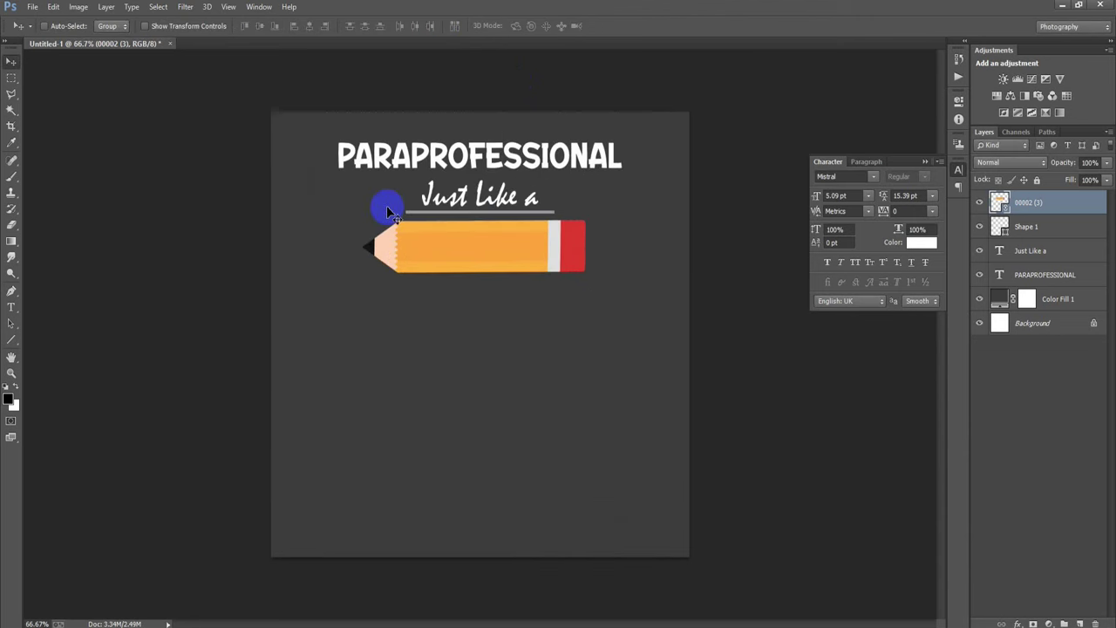
pyautogui.click(1079, 623)
# Type 'Normal' and set it in the WAGHU font in black
pyautogui.click(12, 307)
pyautogui.click(414, 344)
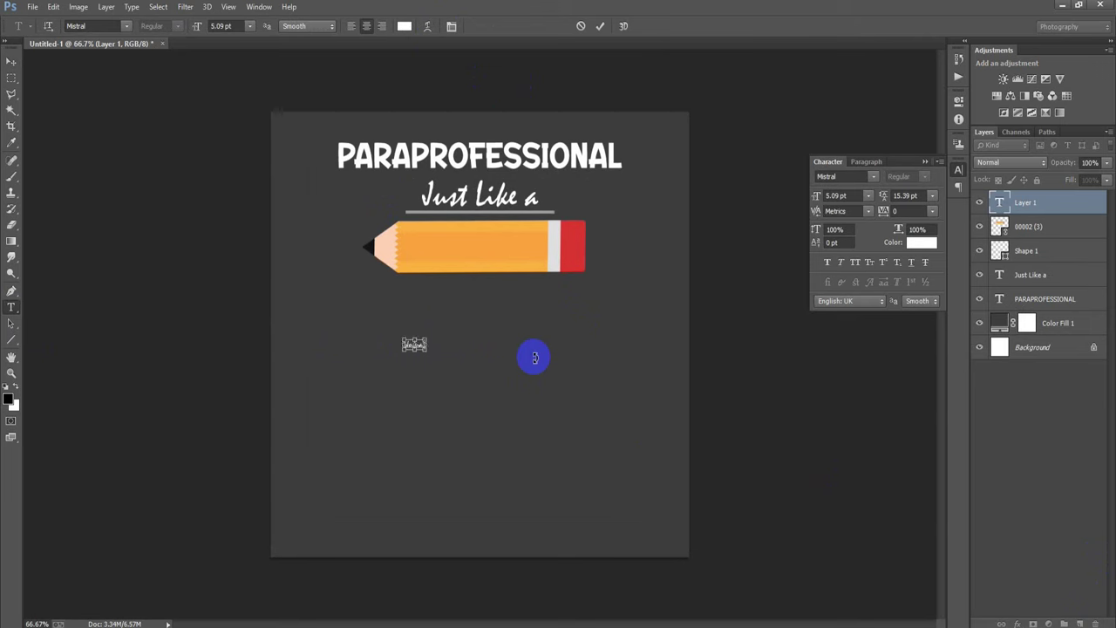
pyautogui.click(11, 61)
pyautogui.click(833, 177)
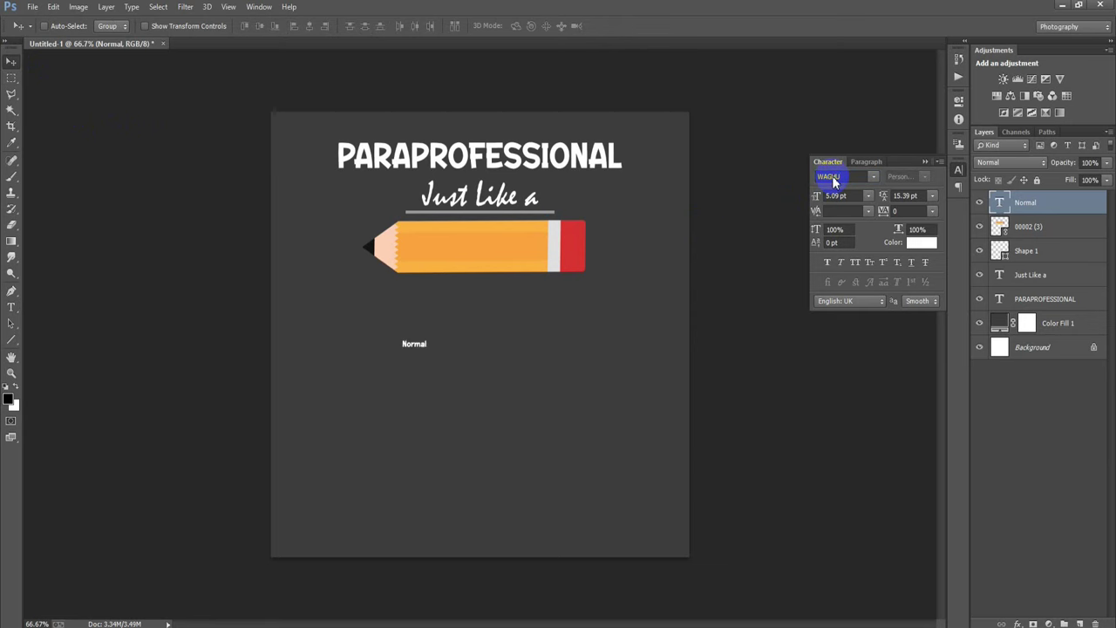
pyautogui.click(856, 286)
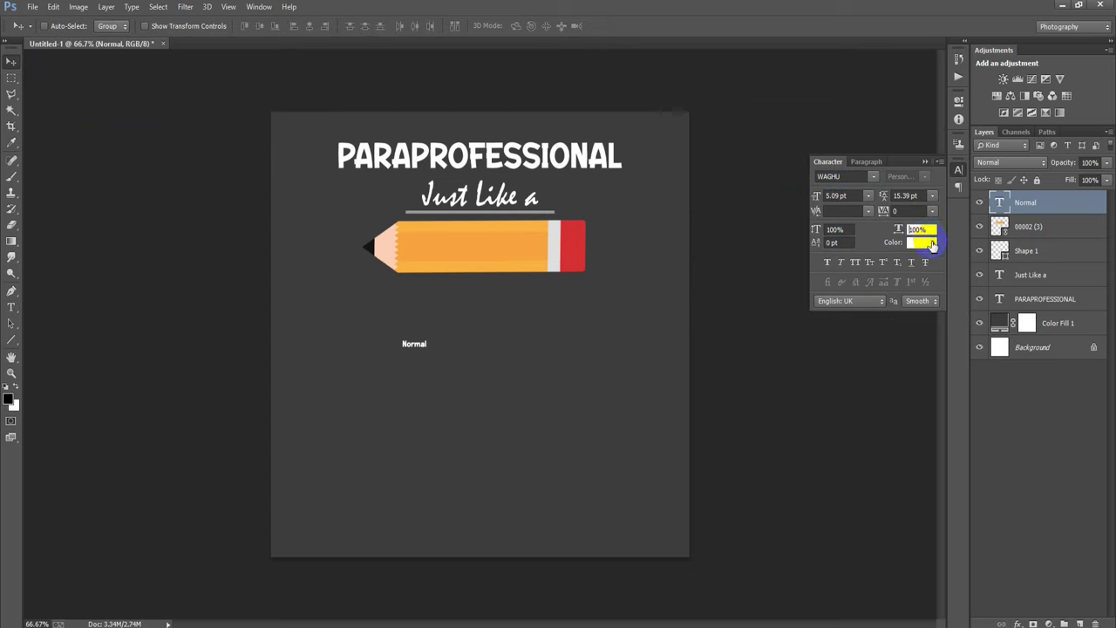
pyautogui.click(931, 246)
pyautogui.moveTo(775, 259); pyautogui.dragTo(690, 282)
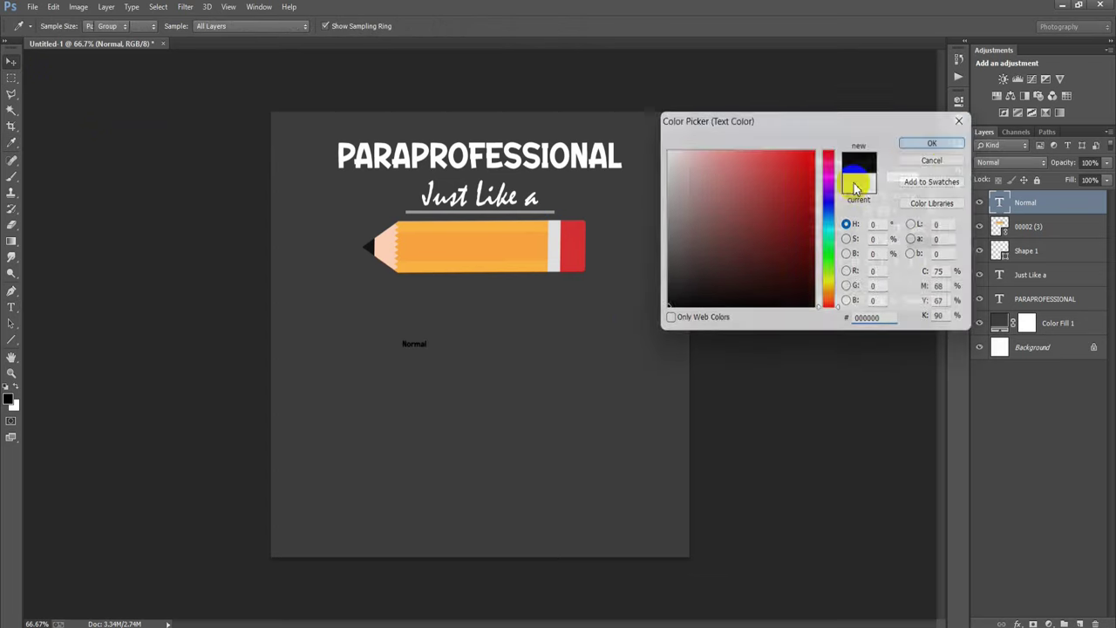
pyautogui.press('Return')
# Move 'Normal' onto the pencil body and enlarge it to about 24 pt
pyautogui.press('v')
pyautogui.moveTo(403, 343); pyautogui.dragTo(464, 246)
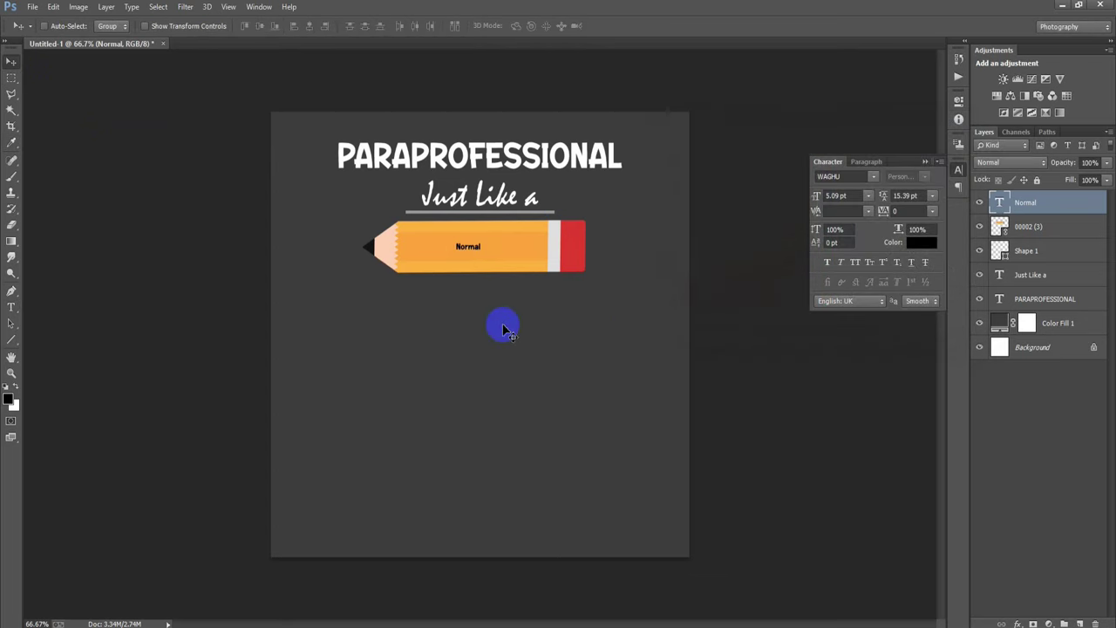
pyautogui.hotkey('ctrl', 't')
pyautogui.moveTo(481, 252); pyautogui.dragTo(527, 251)
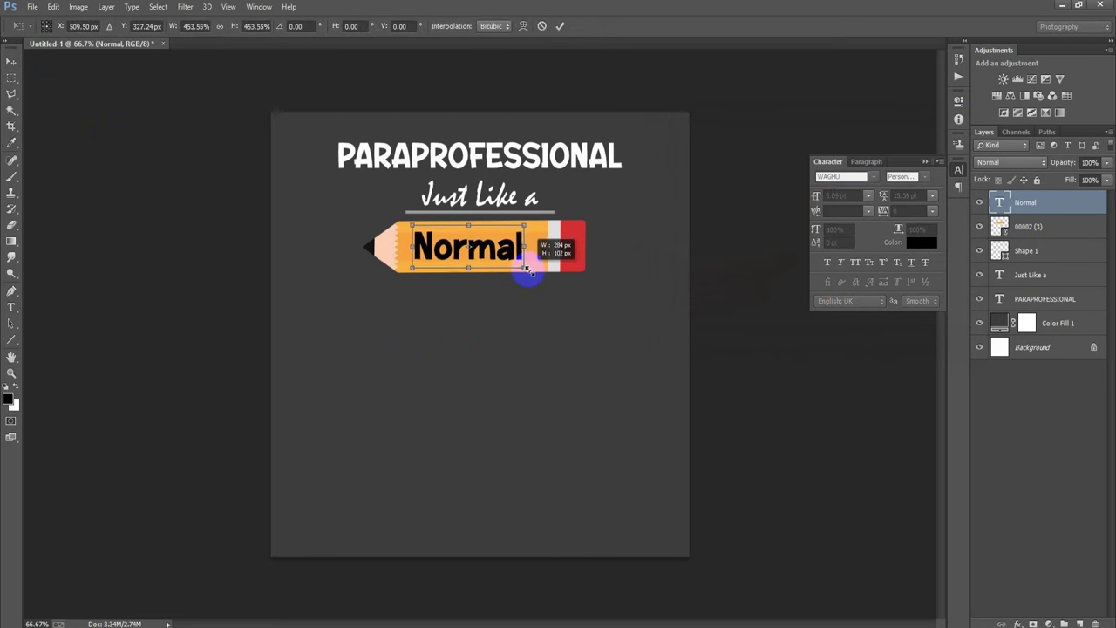
pyautogui.click(560, 26)
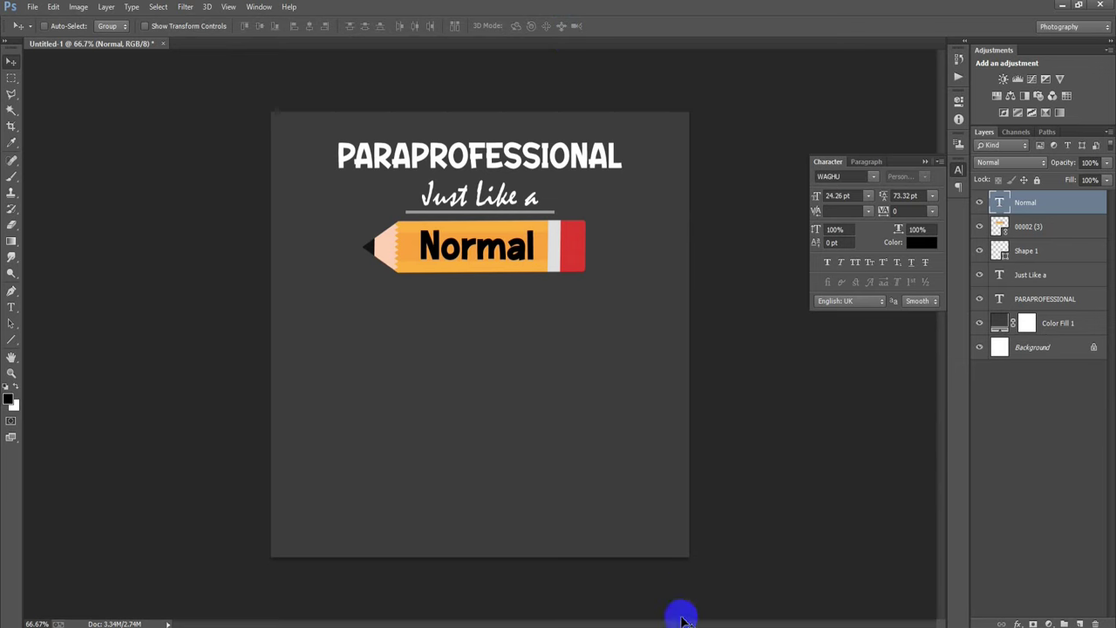
# Duplicate TEACHER lower and retype it as 'Except Much' in the My_handwriting font
pyautogui.moveTo(511, 357); pyautogui.dragTo(515, 431)
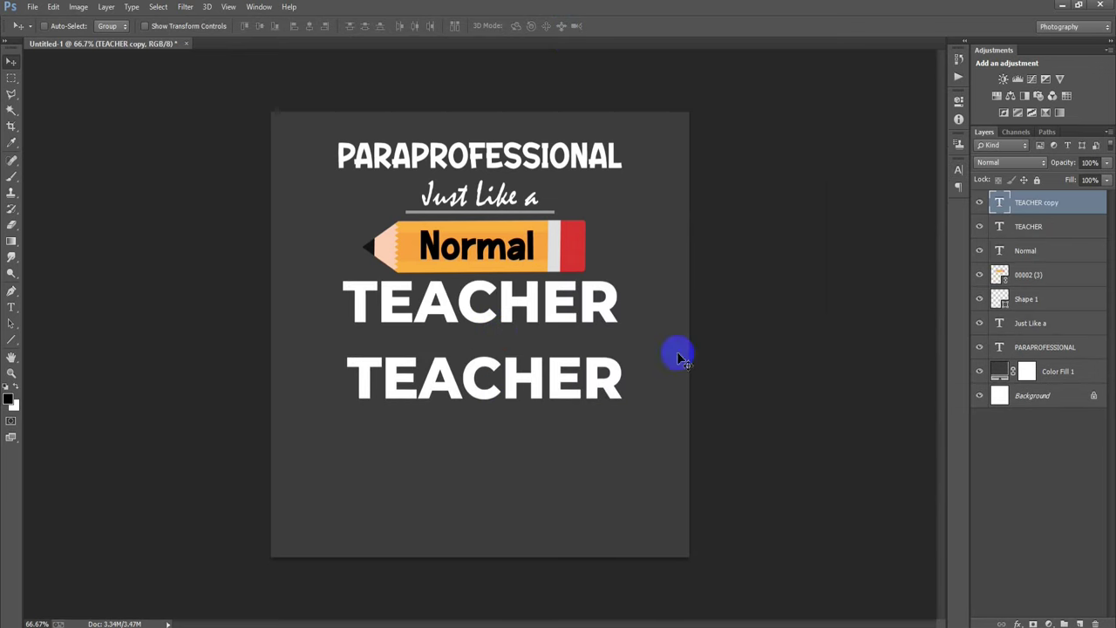
pyautogui.doubleClick(1000, 203)
pyautogui.write('Except Much')
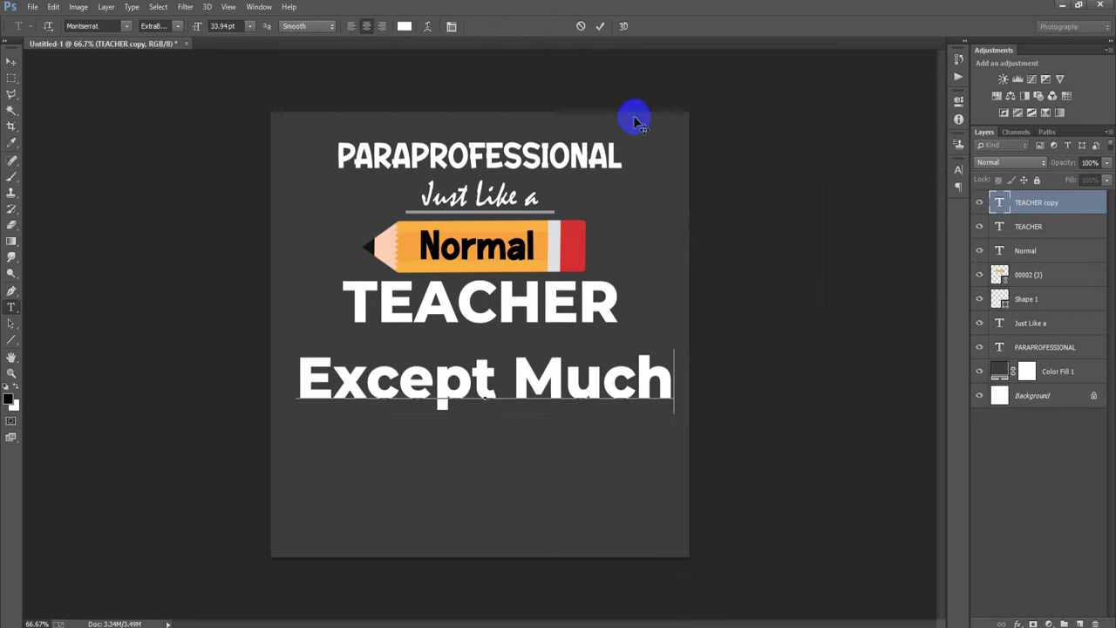
pyautogui.click(599, 26)
pyautogui.click(957, 169)
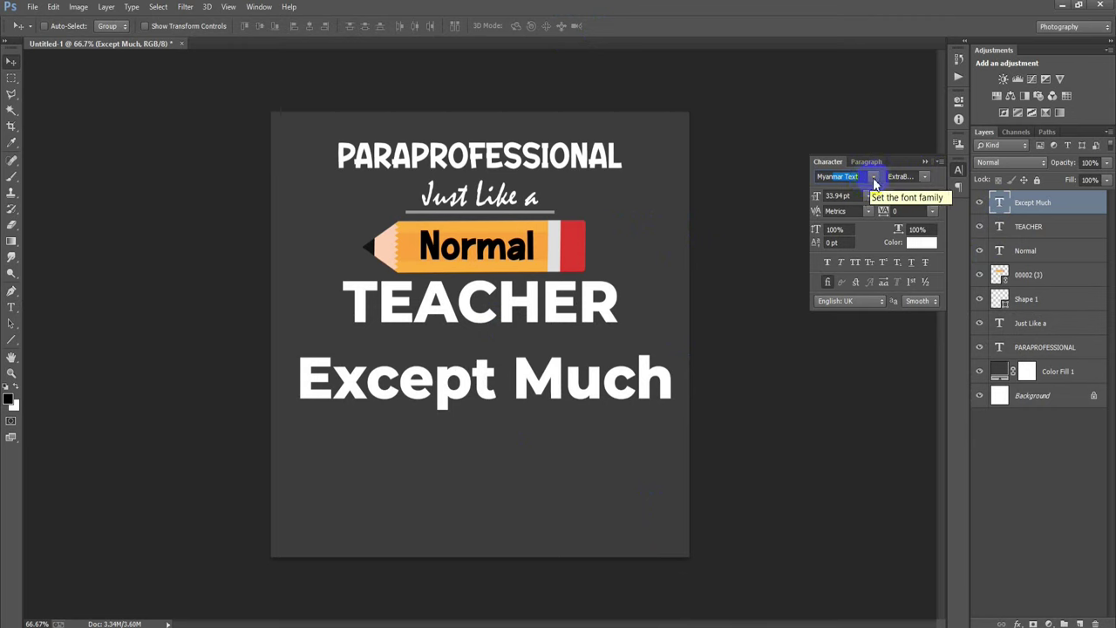
pyautogui.click(873, 177)
pyautogui.scroll(3, 872, 213)
pyautogui.scroll(3, 871, 213)
pyautogui.click(876, 214)
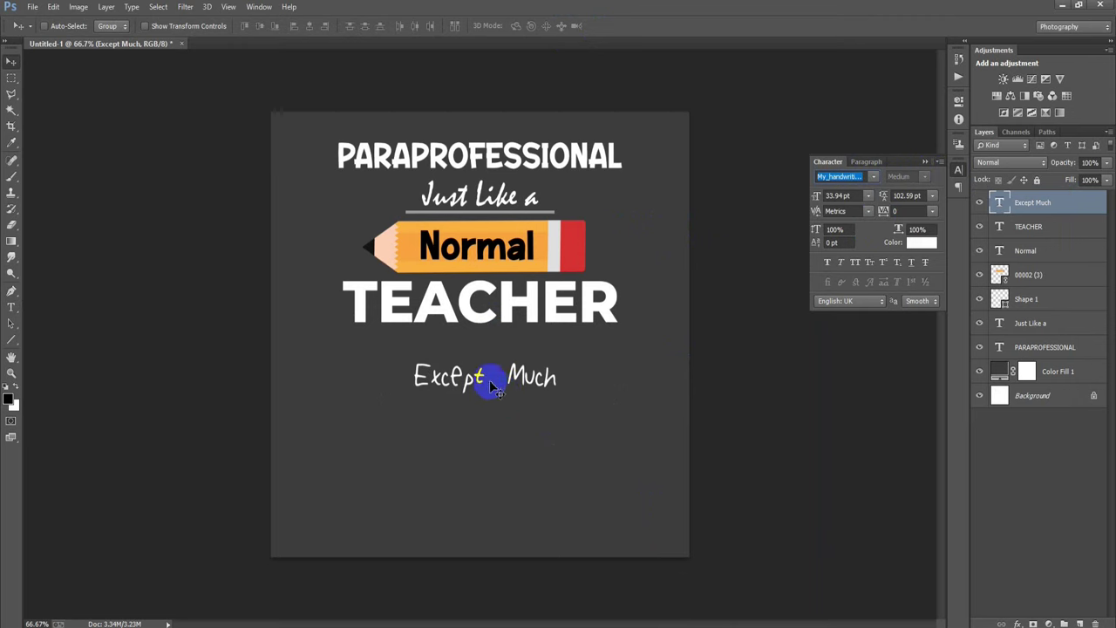
# Move 'Except Much' up under TEACHER and enlarge it to 43.33 pt
pyautogui.moveTo(492, 386); pyautogui.dragTo(486, 361)
pyautogui.hotkey('ctrl', 't')
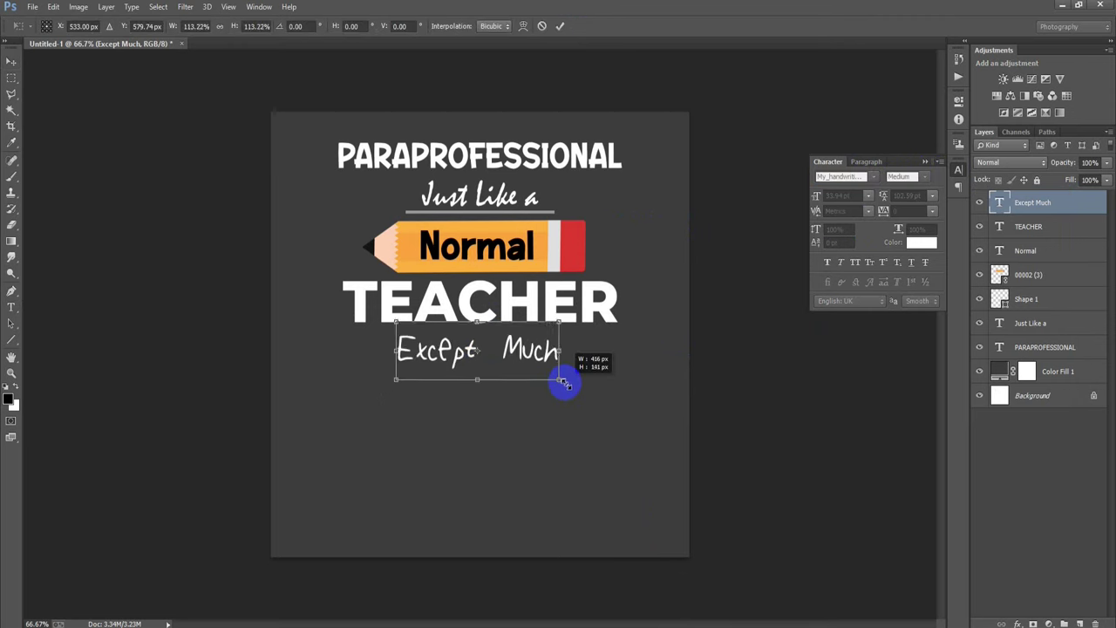
pyautogui.moveTo(542, 383); pyautogui.dragTo(567, 382)
pyautogui.click(559, 29)
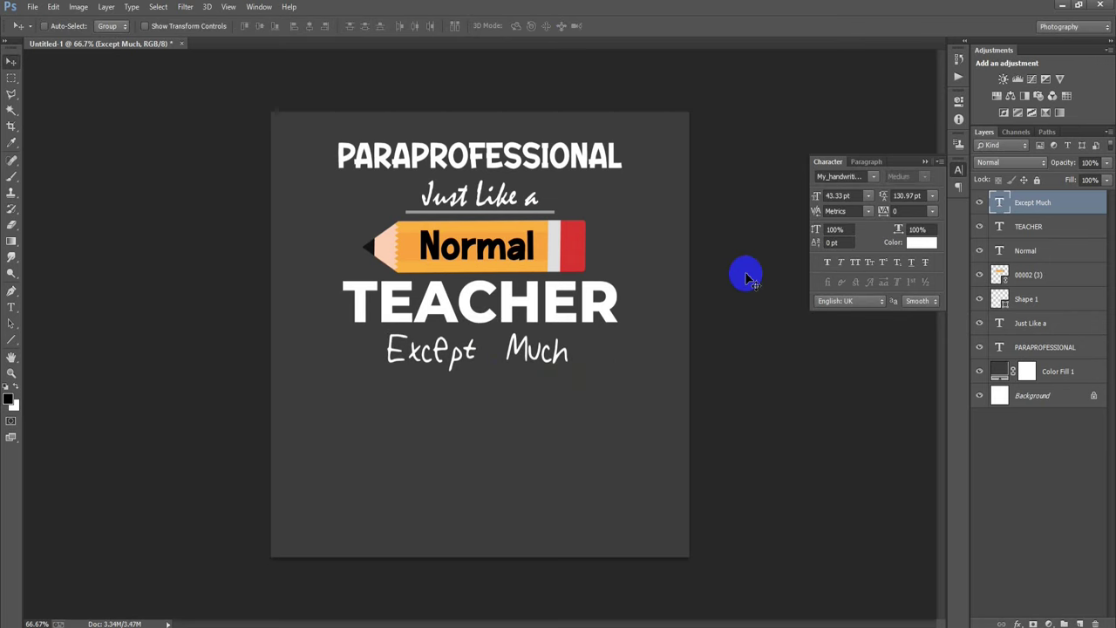
# Centre 'Except Much' horizontally on the poster
pyautogui.keyDown('ctrl'); pyautogui.click(1032, 397); pyautogui.keyUp('ctrl')
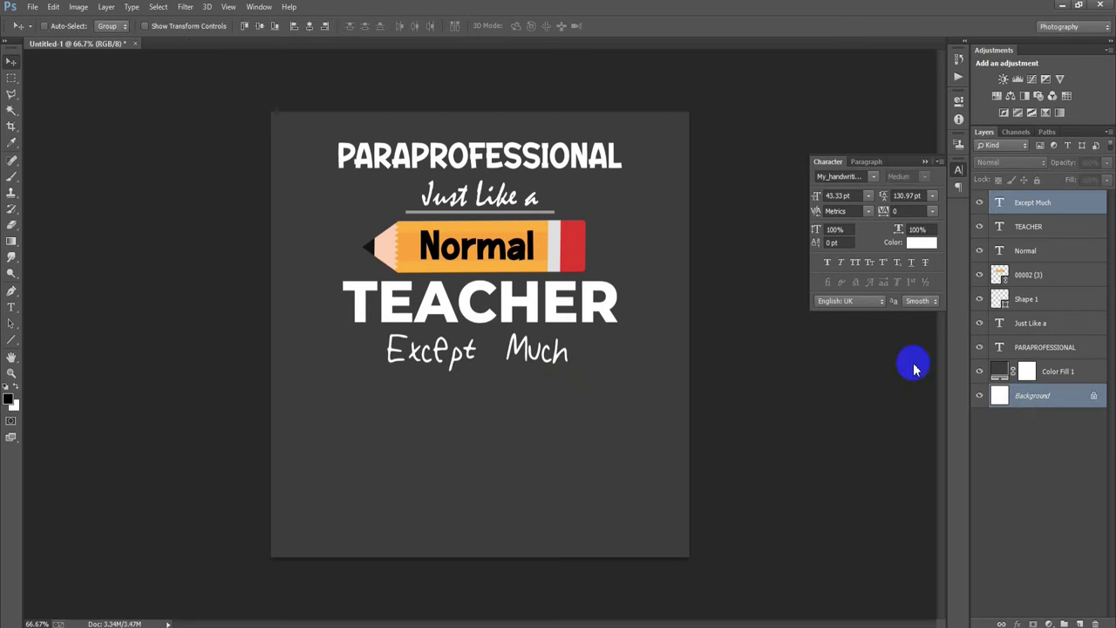
pyautogui.click(310, 26)
pyautogui.click(1025, 214)
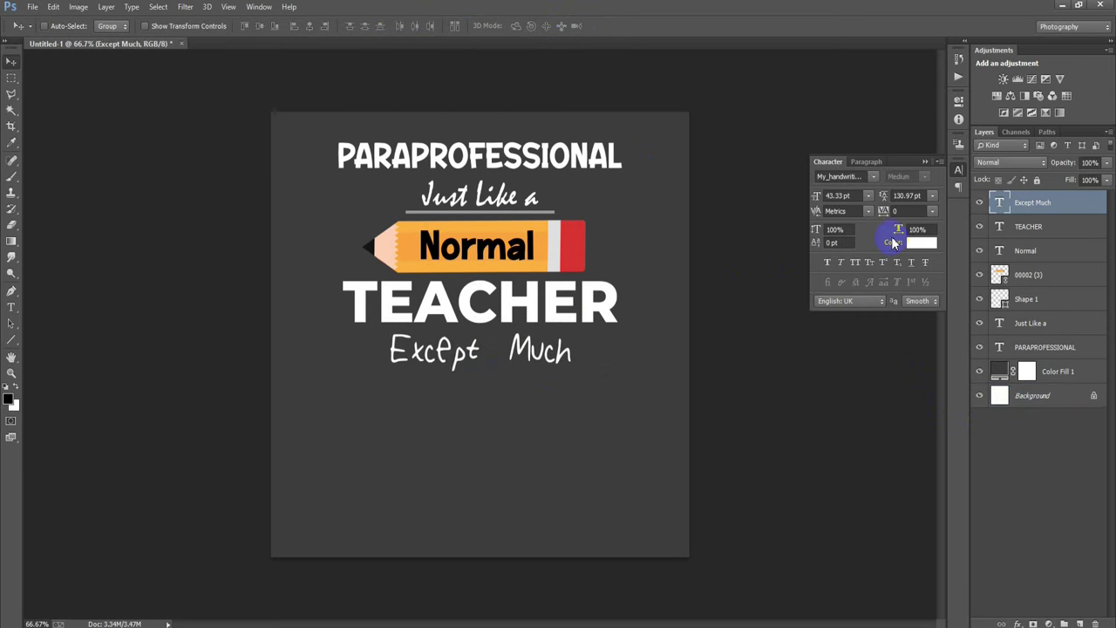
# Colour 'Except Much' golden orange DDA000
pyautogui.click(919, 246)
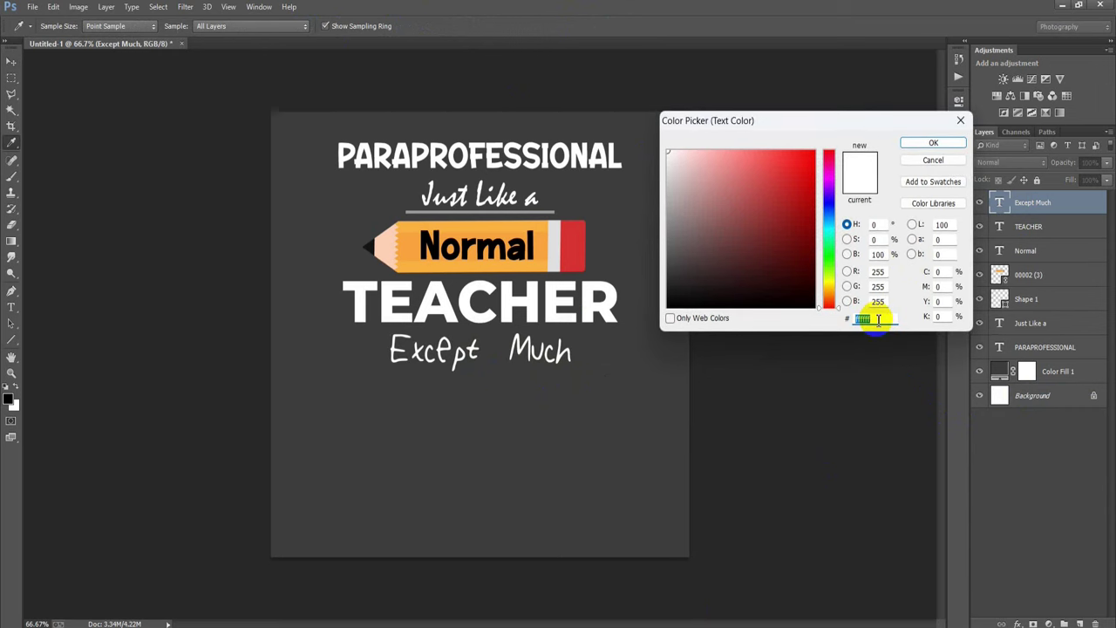
pyautogui.write('0DDA00')
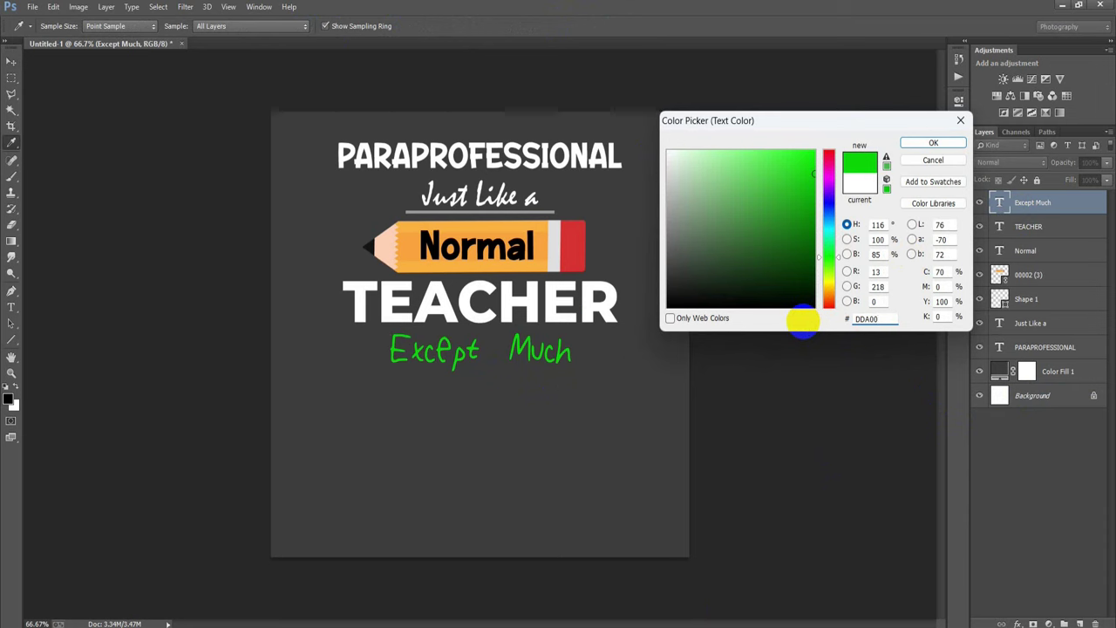
pyautogui.write('0')
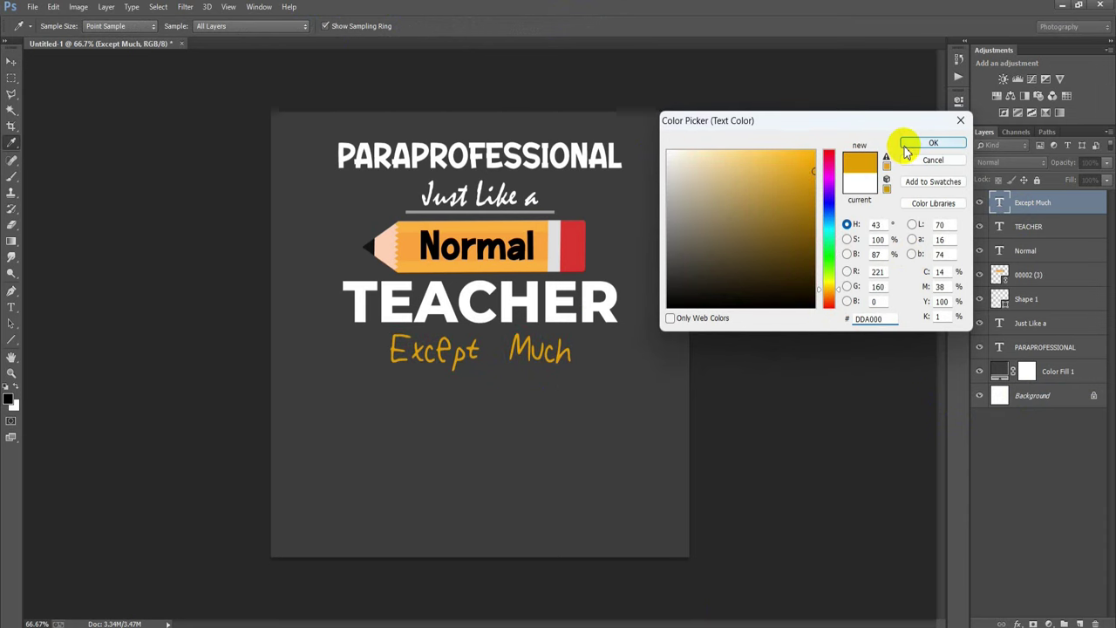
pyautogui.click(925, 143)
pyautogui.click(1024, 349)
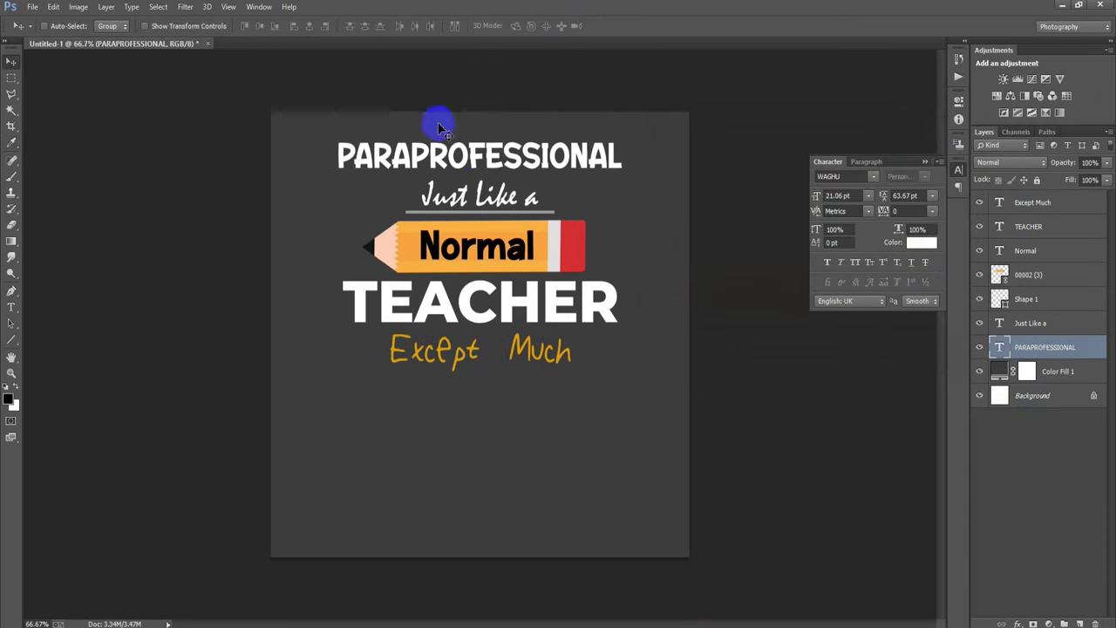
pyautogui.moveTo(466, 154); pyautogui.dragTo(465, 390)
# Move the title copy to the top of the stack, retype it as COOLER, and enlarge it to about 54 pt
pyautogui.moveTo(1089, 353)
pyautogui.mouseDown()
pyautogui.moveTo(1072, 190)
pyautogui.moveTo(1055, 200)
pyautogui.mouseUp()
pyautogui.doubleClick(999, 202)
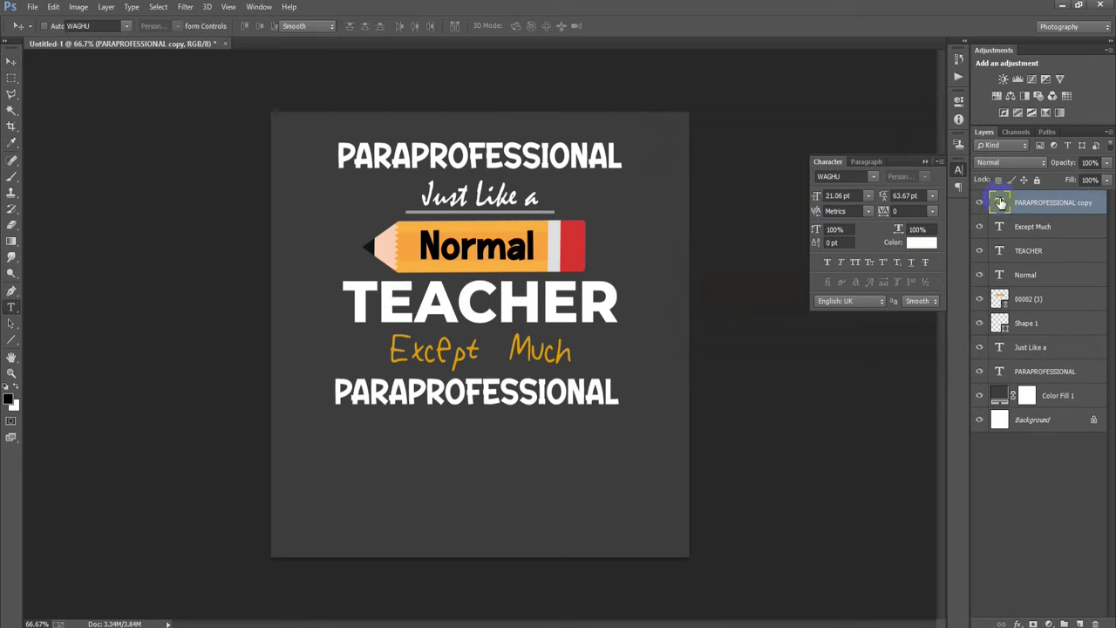
pyautogui.write('COOLER')
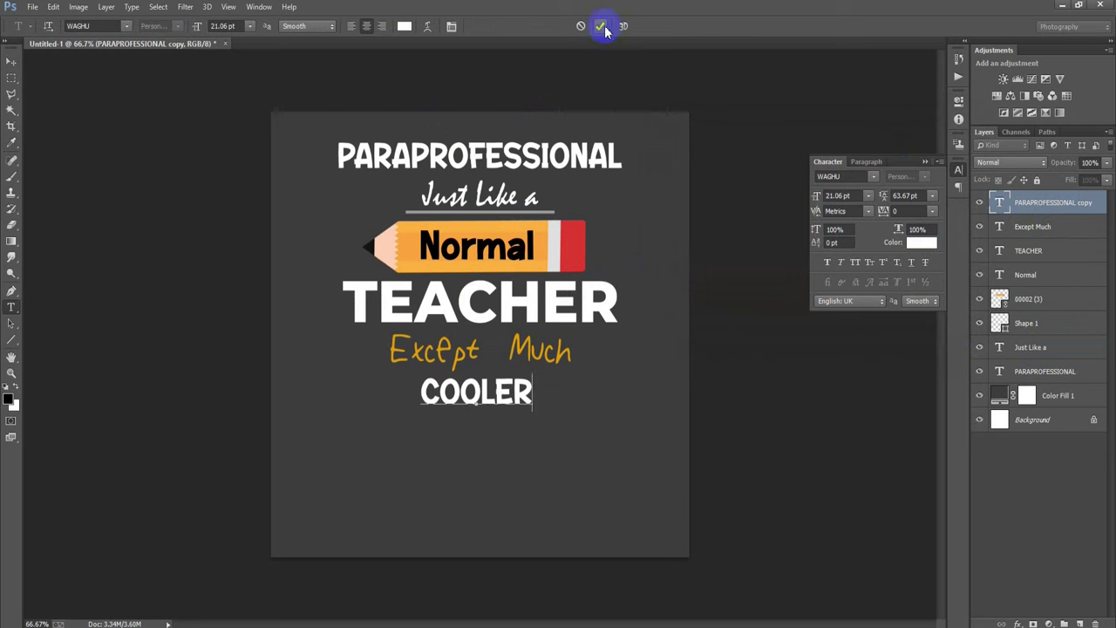
pyautogui.click(600, 25)
pyautogui.press('v')
pyautogui.hotkey('ctrl', 't')
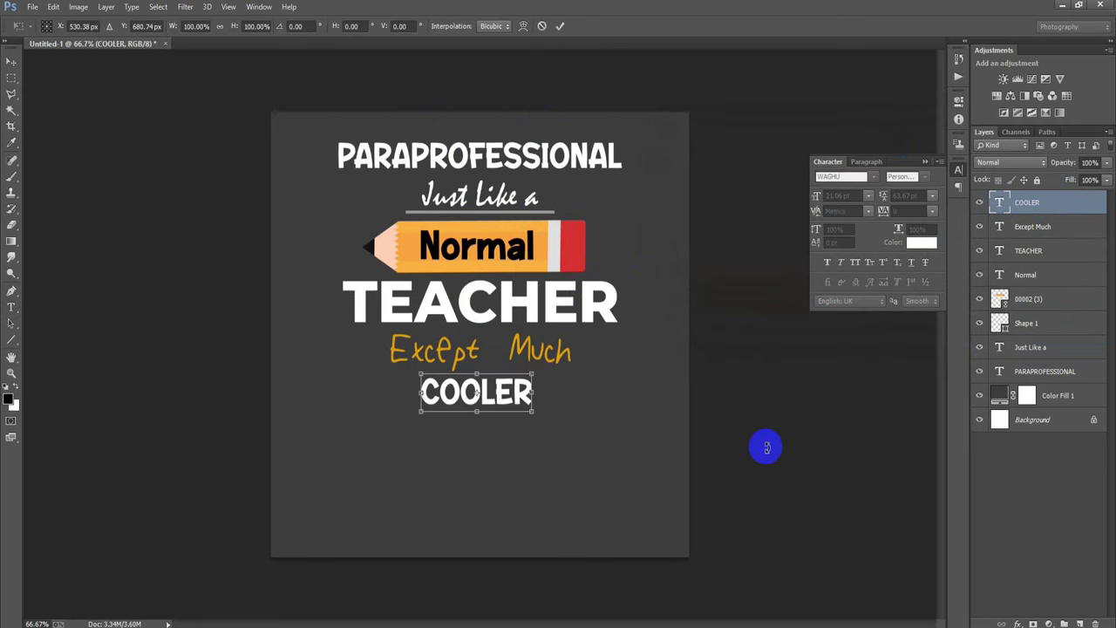
pyautogui.moveTo(532, 411); pyautogui.dragTo(619, 451)
pyautogui.moveTo(568, 381); pyautogui.dragTo(573, 403)
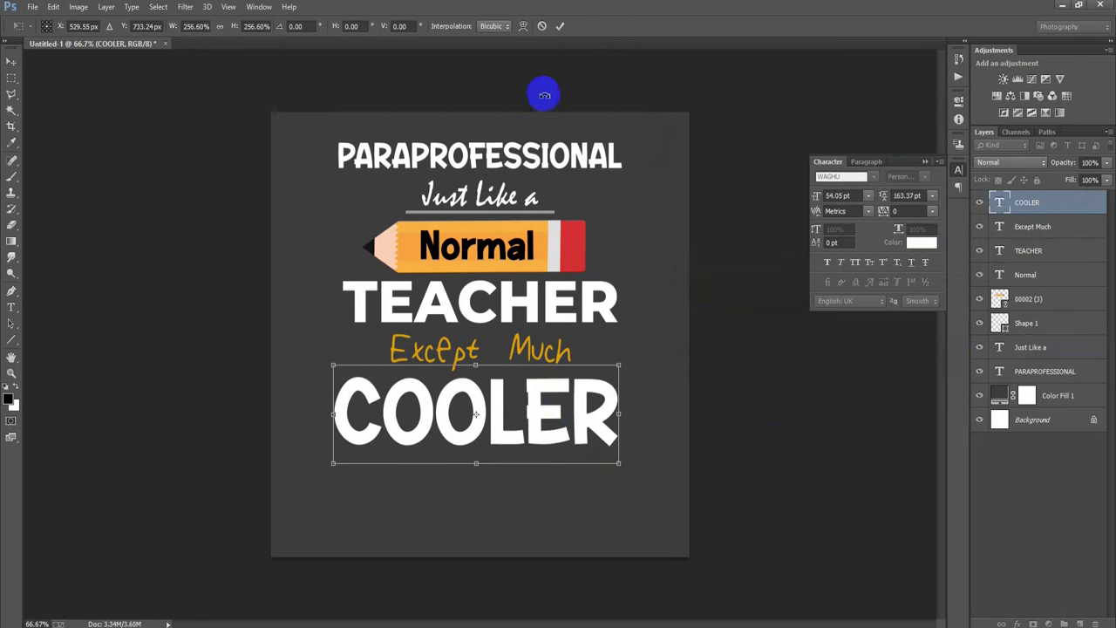
pyautogui.click(560, 25)
pyautogui.keyDown('ctrl'); pyautogui.click(1032, 422); pyautogui.keyUp('ctrl')
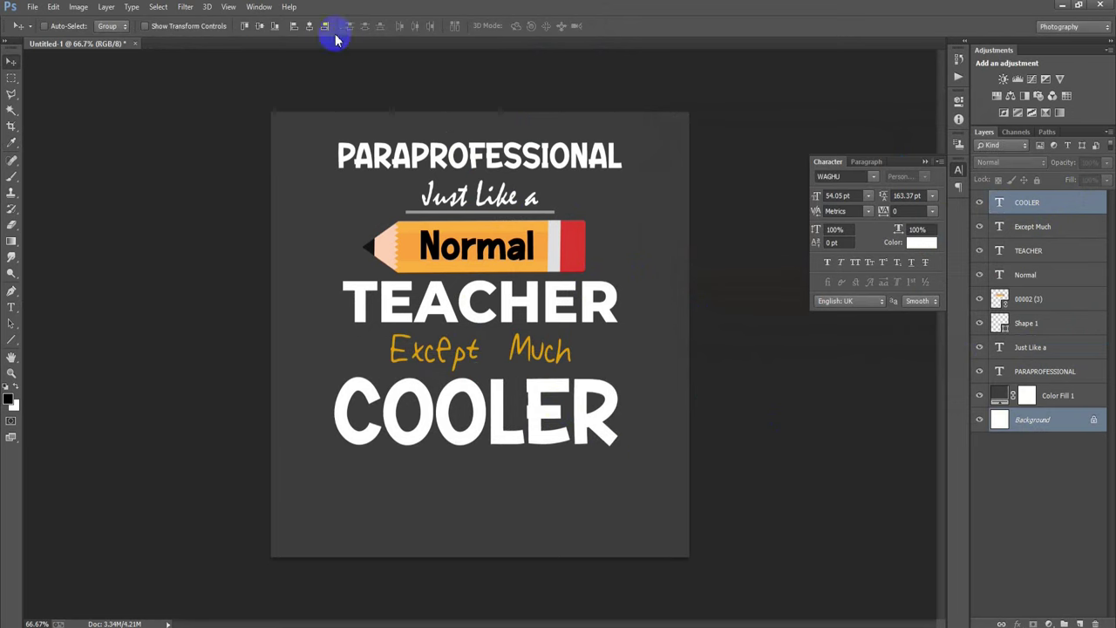
# Centre COOLER horizontally on the canvas and nudge it up slightly
pyautogui.click(310, 26)
pyautogui.click(1046, 204)
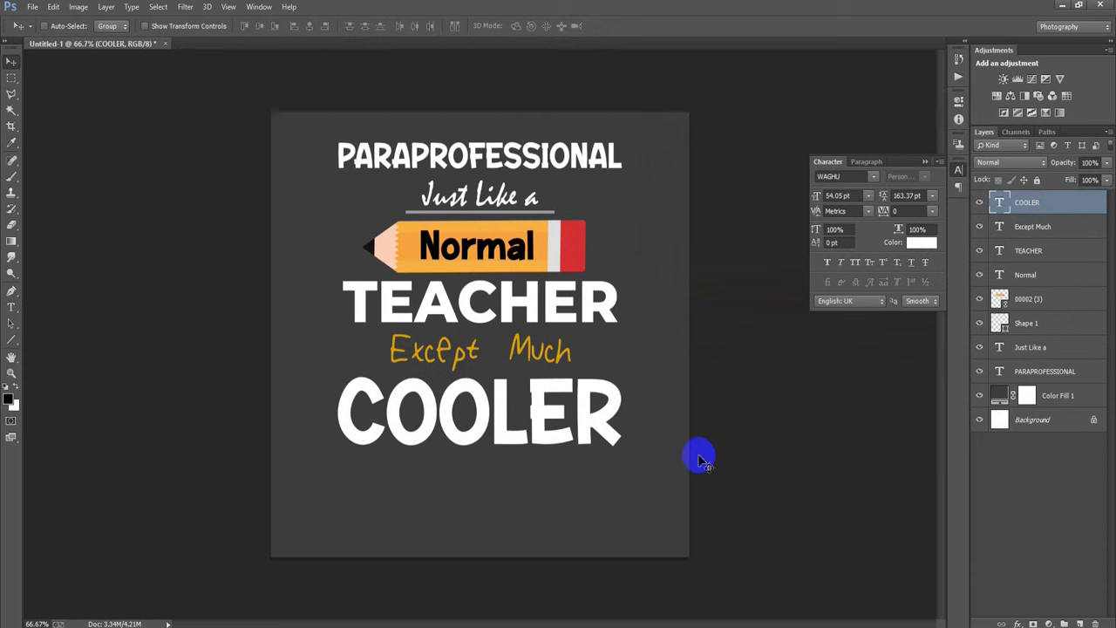
pyautogui.press('Up')
pyautogui.press('Up')
pyautogui.press('Up')
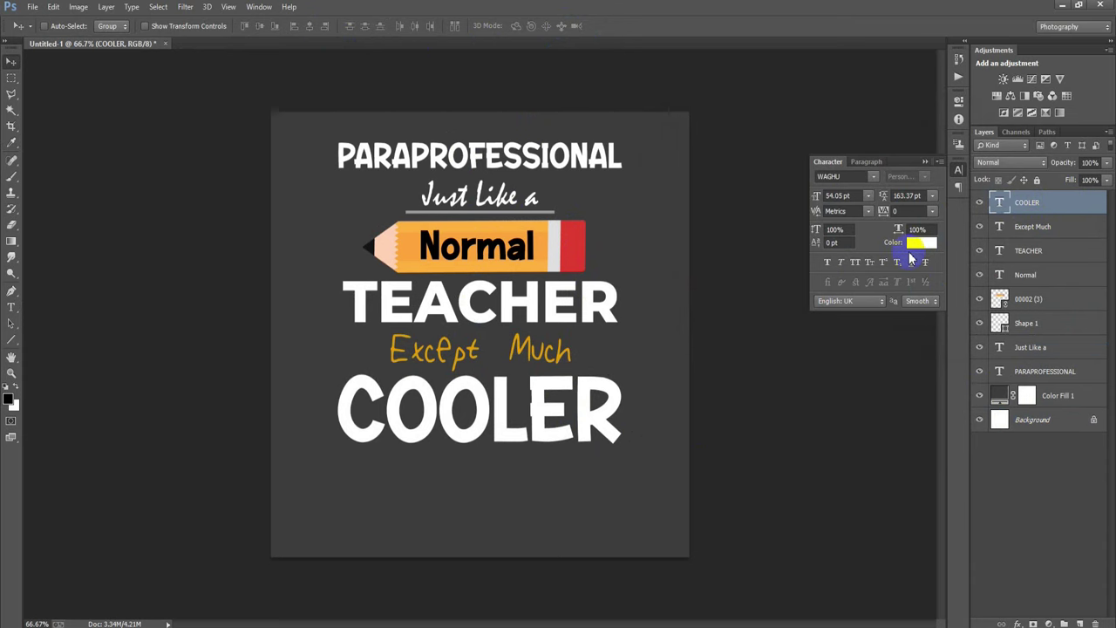
pyautogui.click(926, 163)
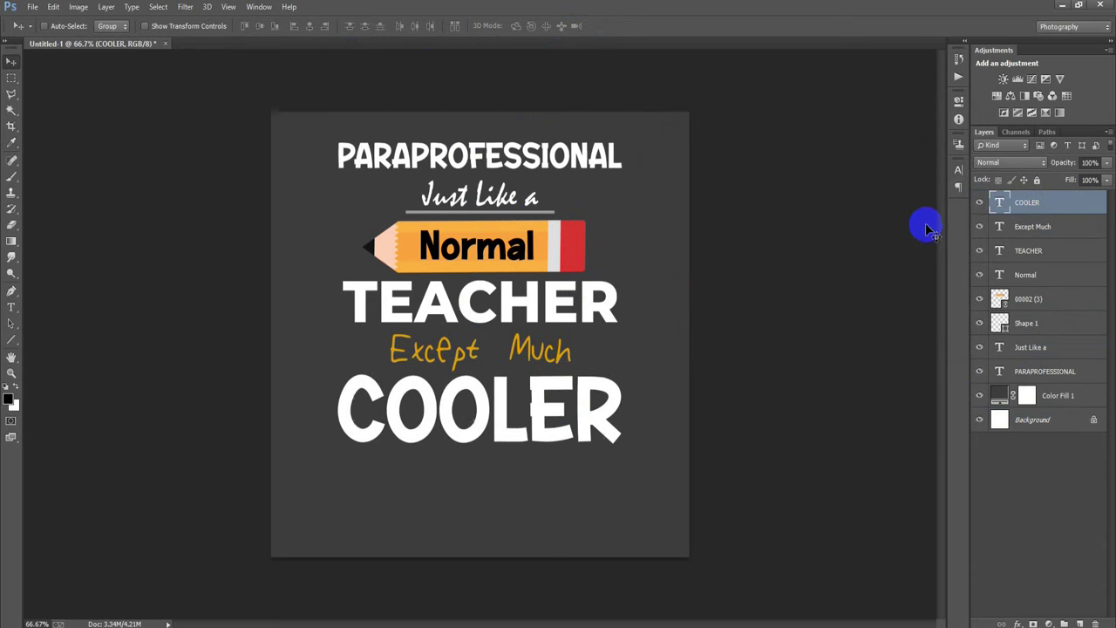
# Duplicate COOLER, recolour the copy red (#d32f2f) from the pencil tip, and select both COOLER layers
pyautogui.hotkey('ctrl', 'j')
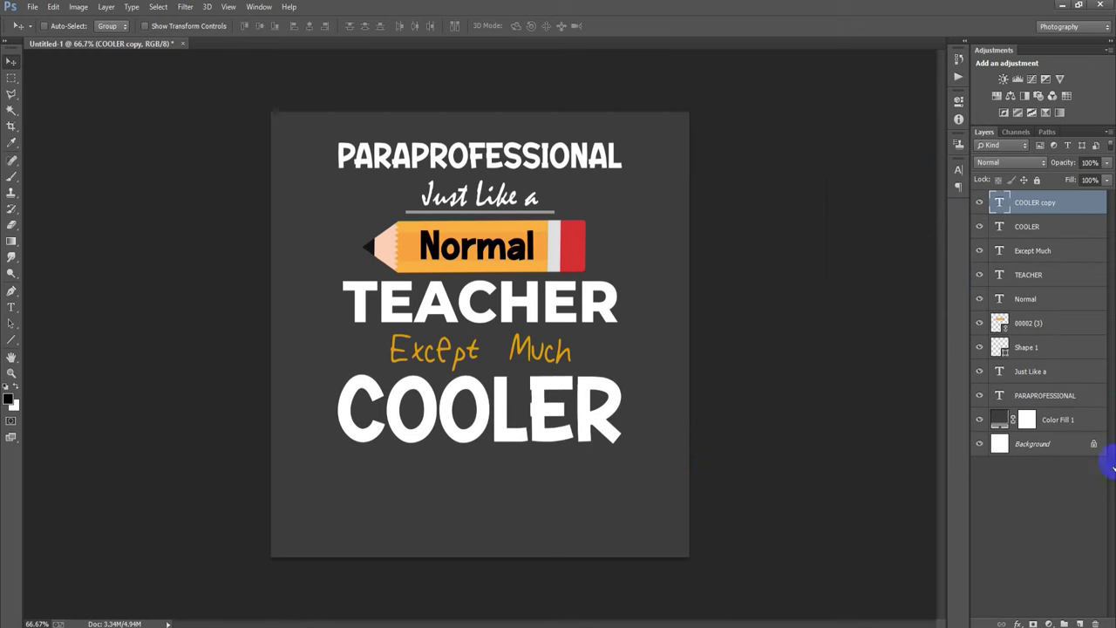
pyautogui.click(956, 173)
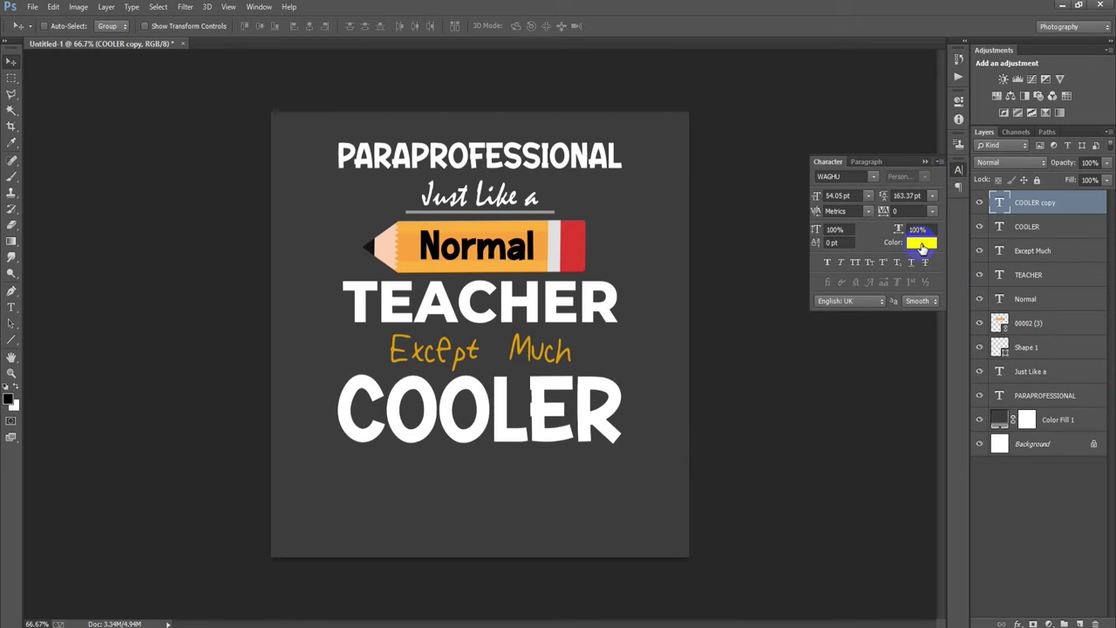
pyautogui.click(922, 247)
pyautogui.click(580, 240)
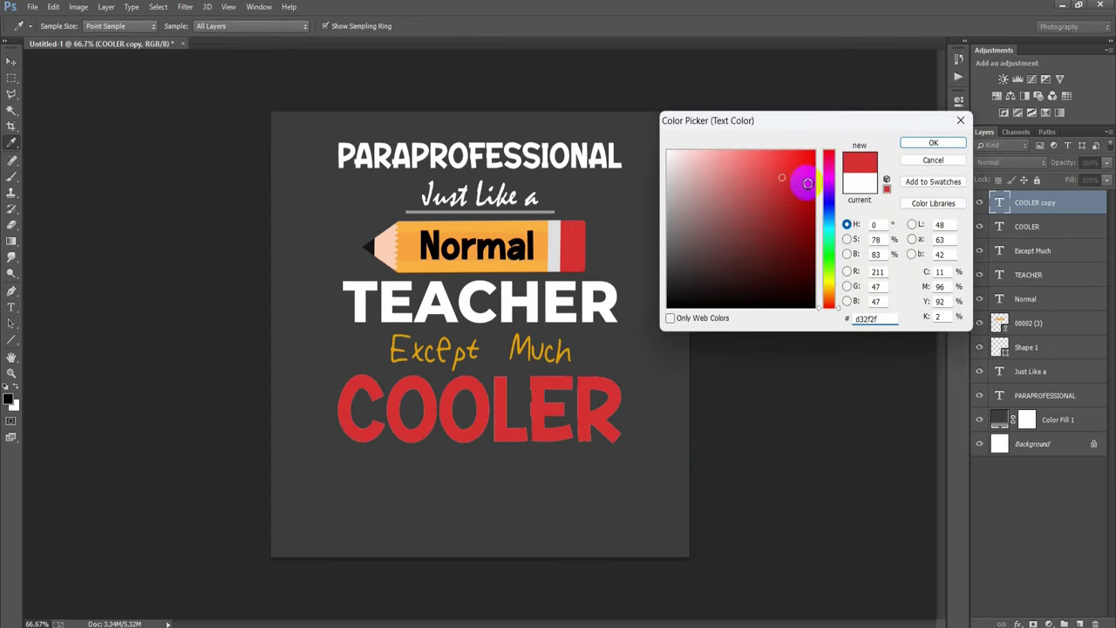
pyautogui.click(933, 142)
pyautogui.click(926, 163)
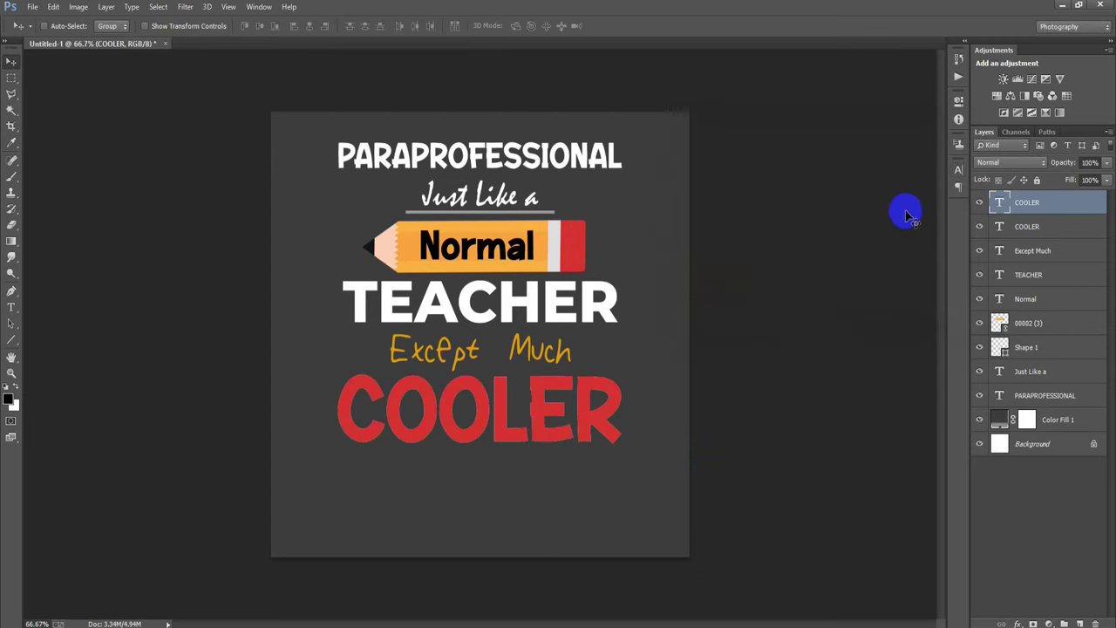
pyautogui.keyDown('shift'); pyautogui.click(1040, 225); pyautogui.keyUp('shift')
pyautogui.click(979, 202)
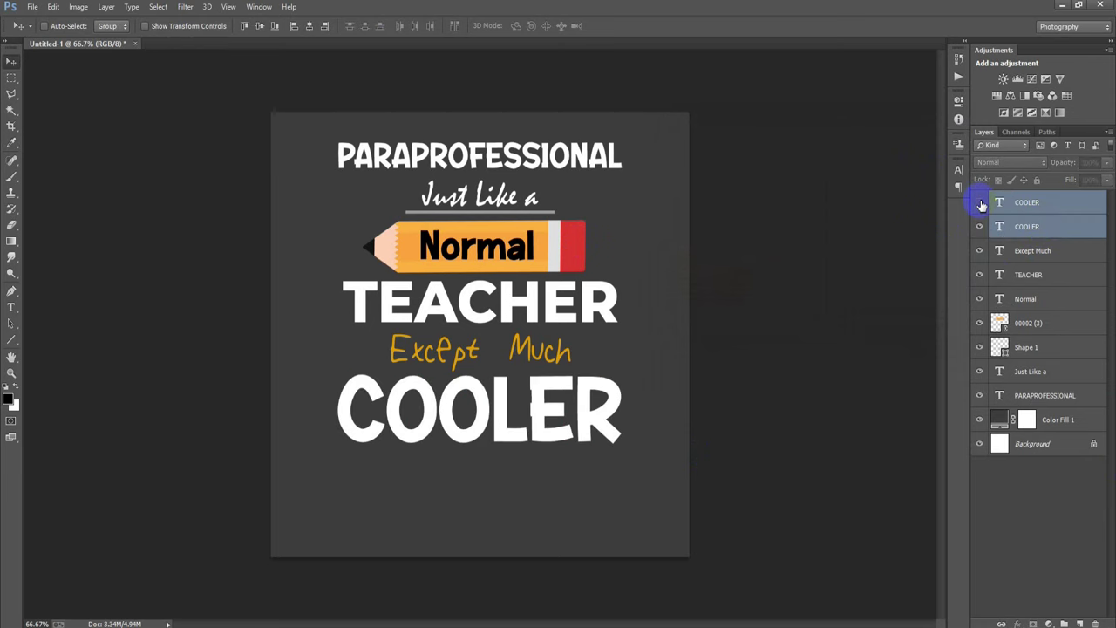
# Rasterize both COOLER text layers and marquee-select the second O
pyautogui.rightClick(1047, 217)
pyautogui.click(780, 217)
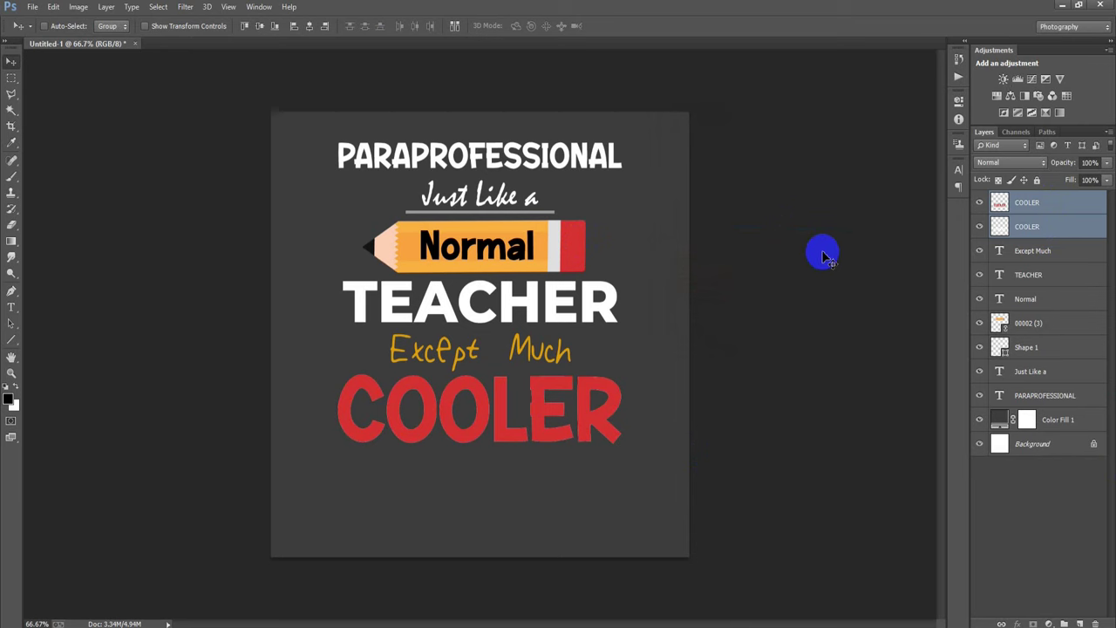
pyautogui.click(12, 77)
pyautogui.moveTo(436, 375); pyautogui.dragTo(489, 450)
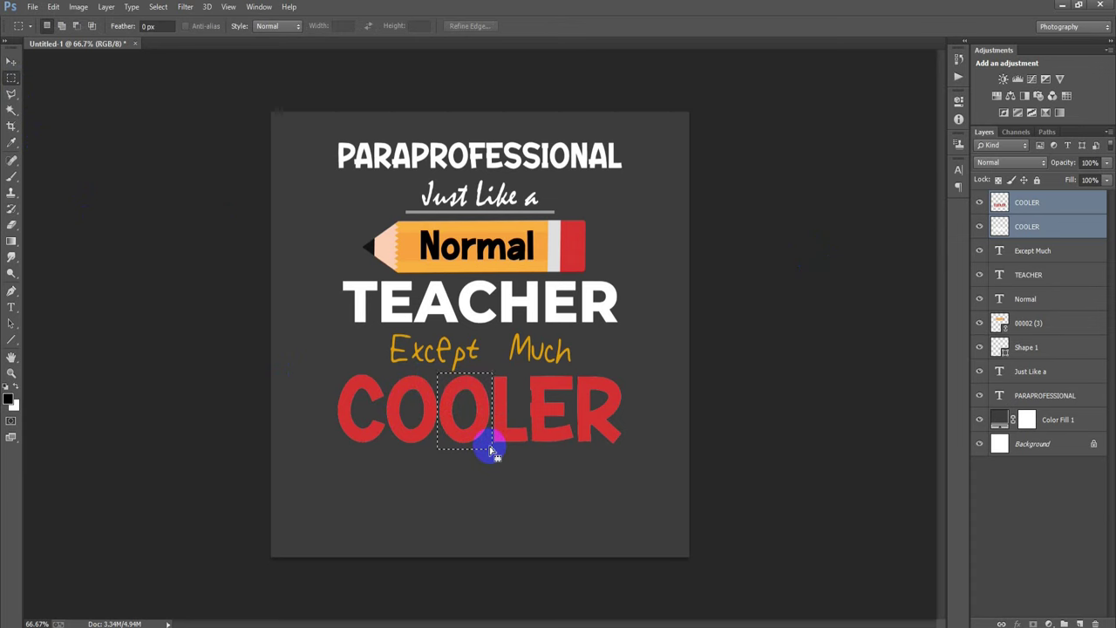
# Remove the second O from each COOLER layer, leaving a gap, and open the File menu
pyautogui.click(1036, 208)
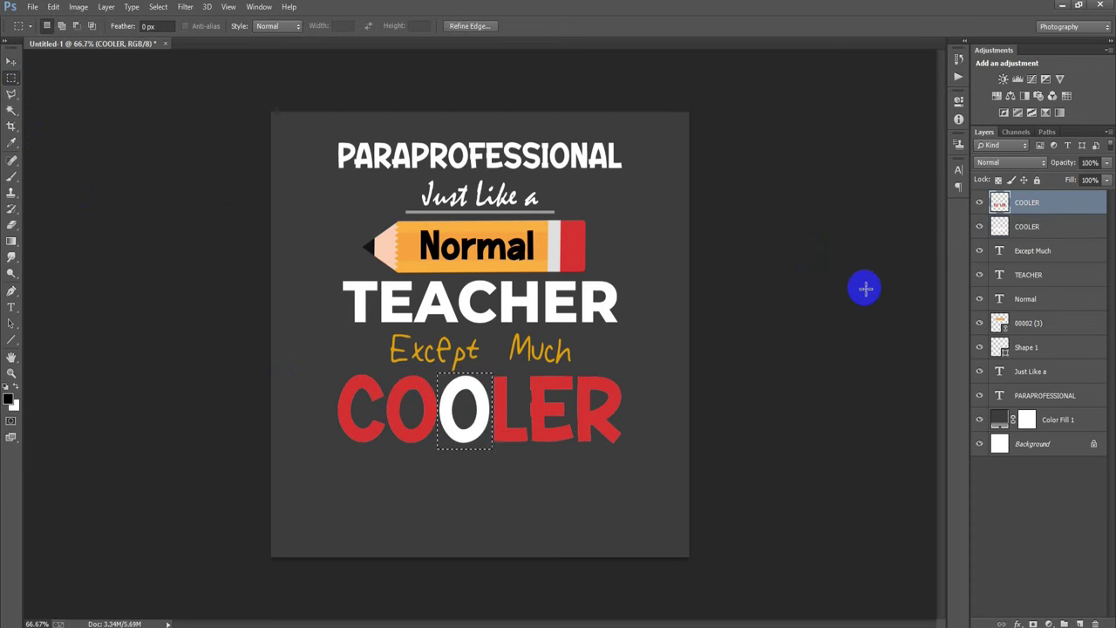
pyautogui.click(1044, 231)
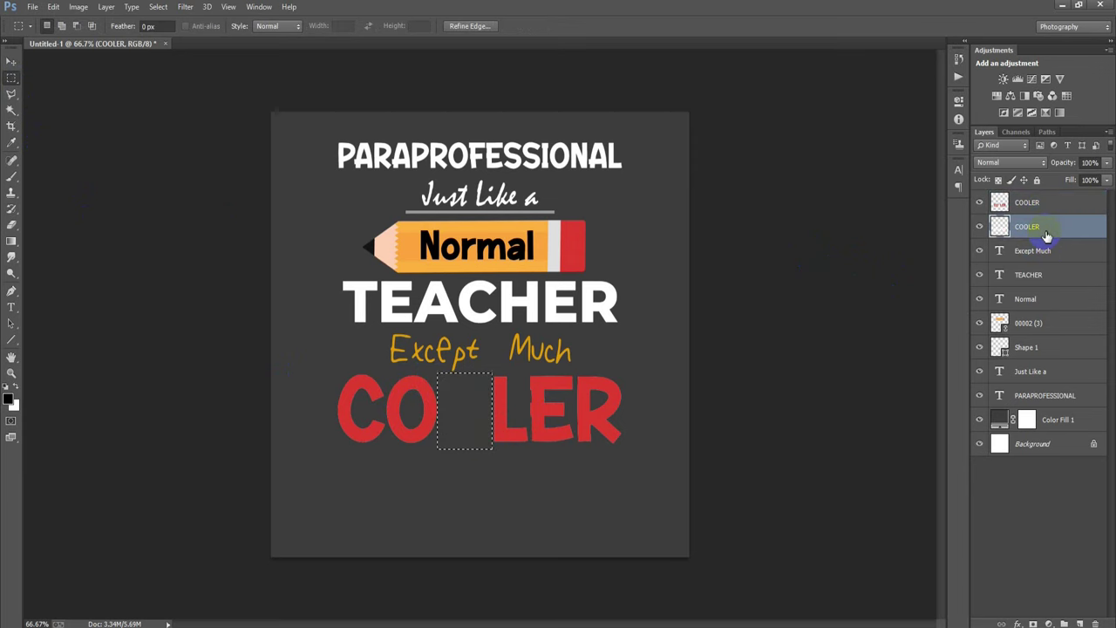
pyautogui.click(11, 61)
pyautogui.click(32, 7)
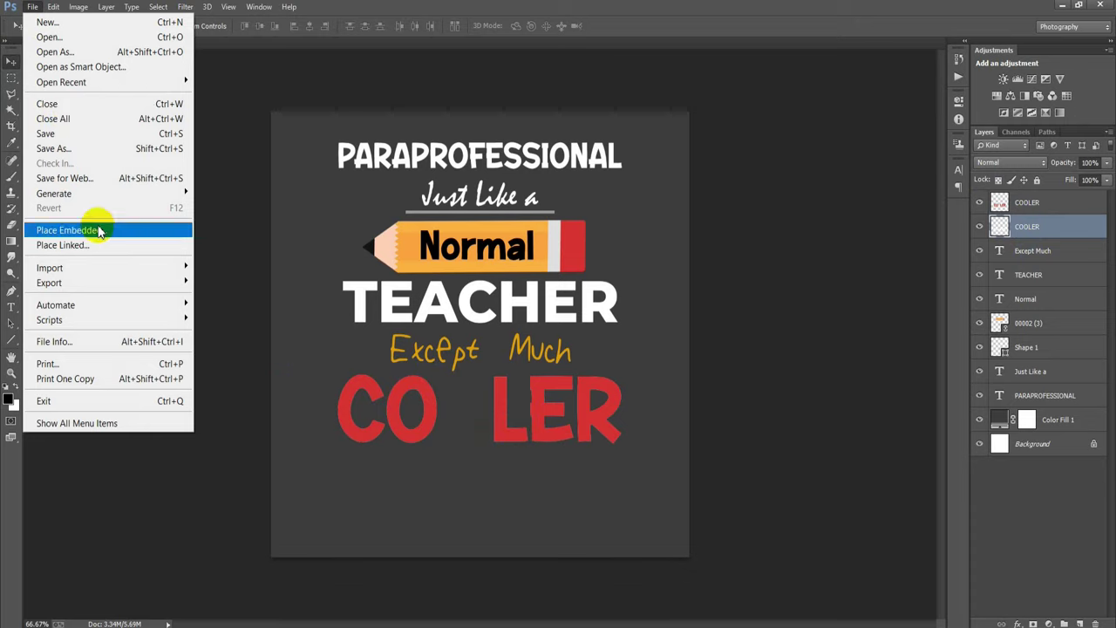
# Place the apple image linked, shrink it to about a fifth, and tilt it into the COOLER gap
pyautogui.click(137, 243)
pyautogui.click(501, 161)
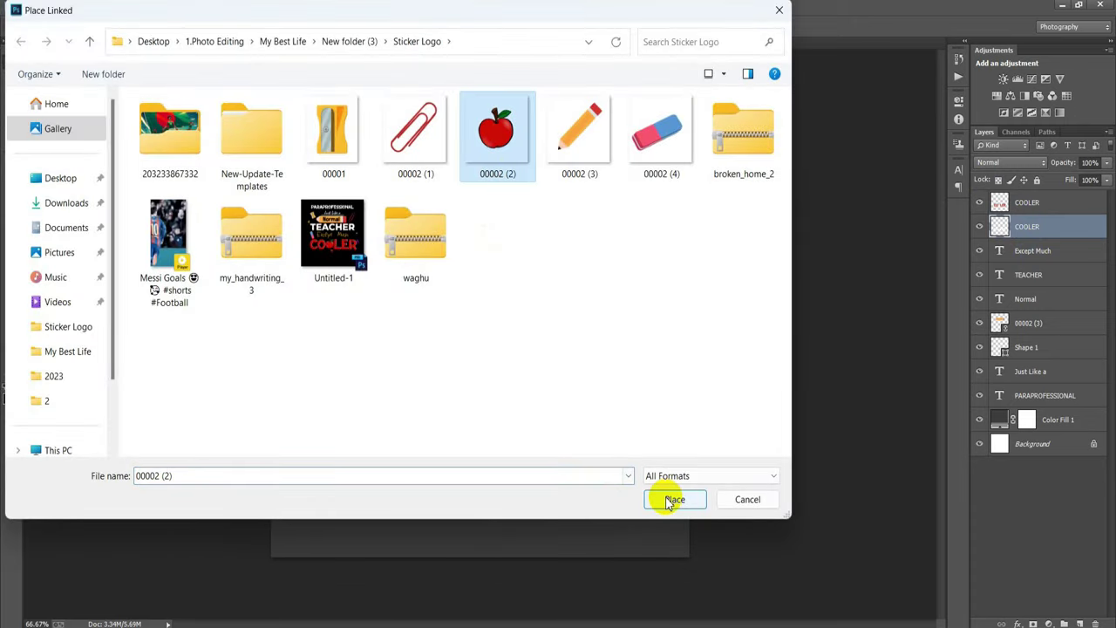
pyautogui.click(674, 499)
pyautogui.moveTo(684, 556); pyautogui.dragTo(562, 415)
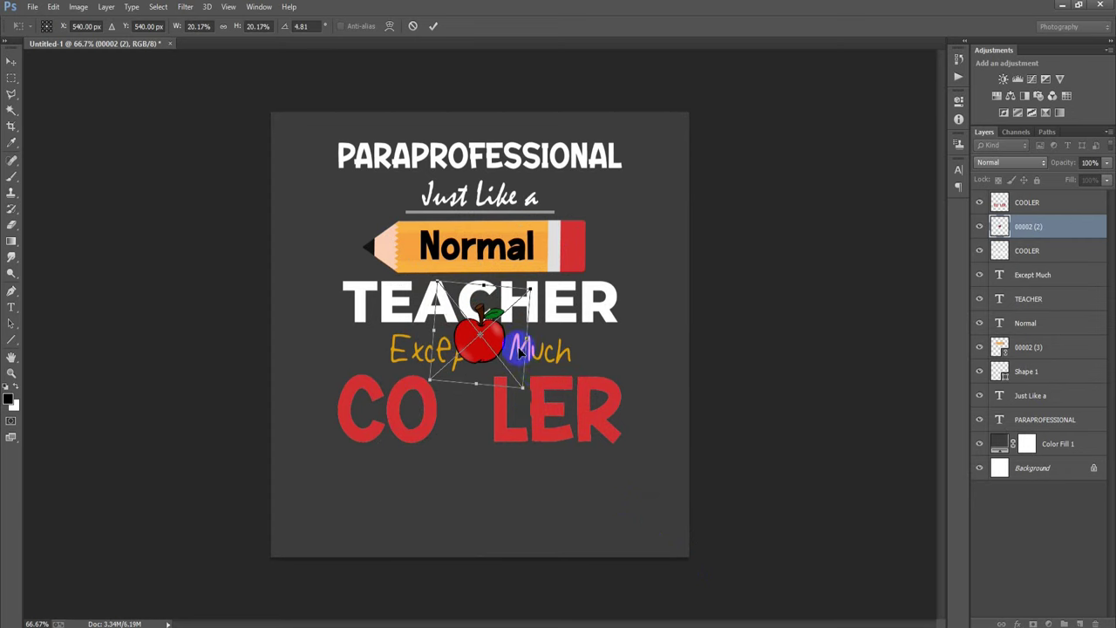
pyautogui.moveTo(527, 371); pyautogui.dragTo(501, 410)
pyautogui.moveTo(511, 455); pyautogui.dragTo(510, 461)
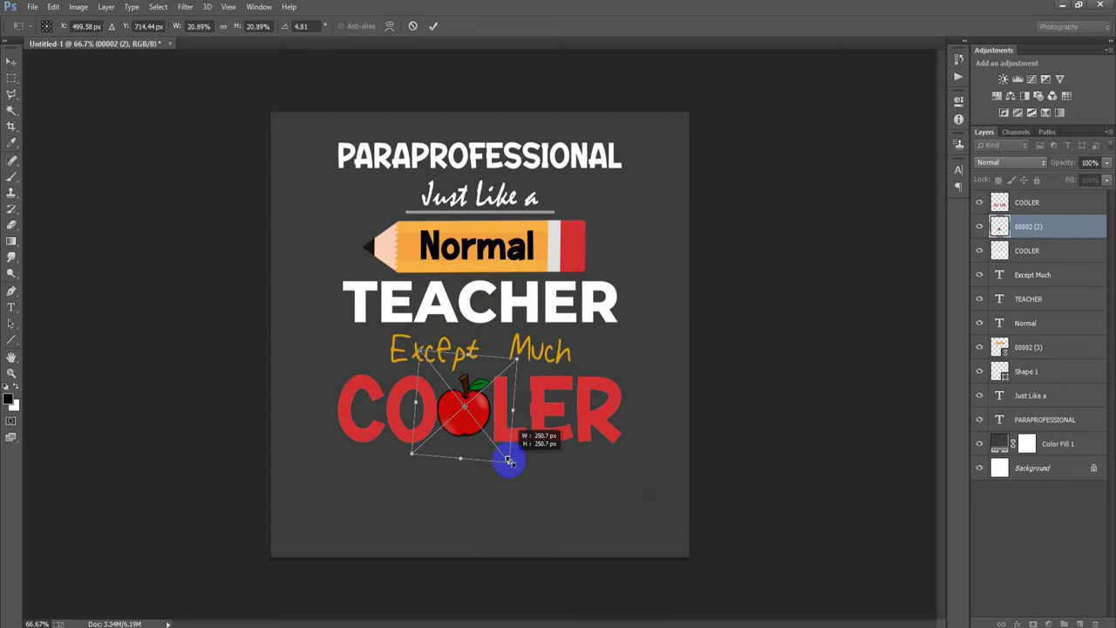
pyautogui.click(433, 27)
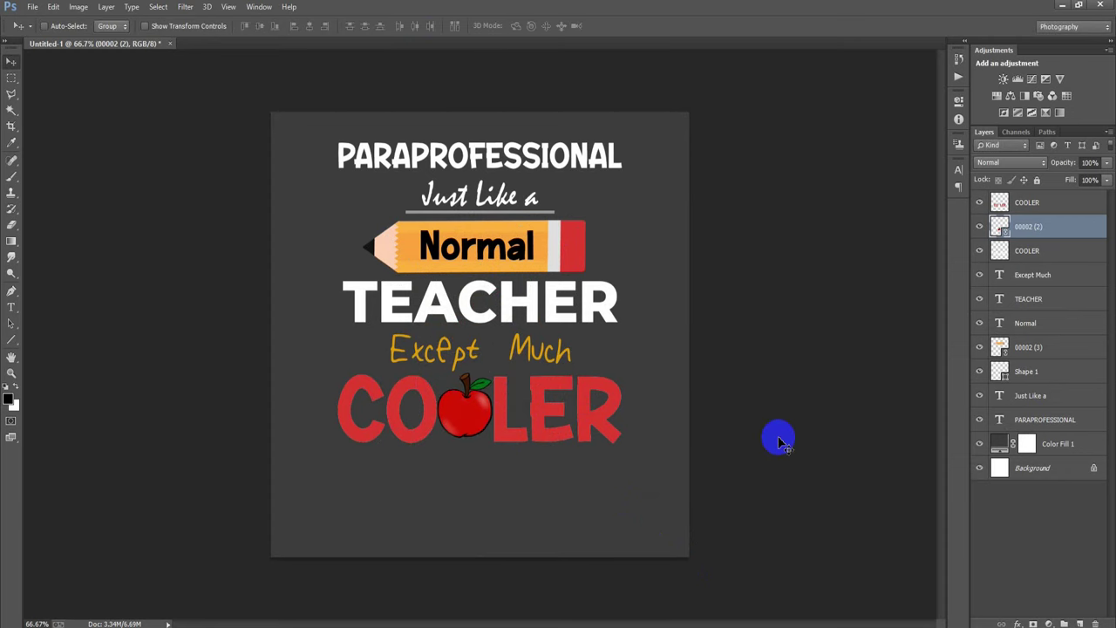
pyautogui.click(1036, 228)
# Rasterize the top COOLER layer and load a selection of its letters
pyautogui.rightClick(1025, 232)
pyautogui.click(779, 279)
pyautogui.click(1000, 204)
pyautogui.doubleClick(998, 209)
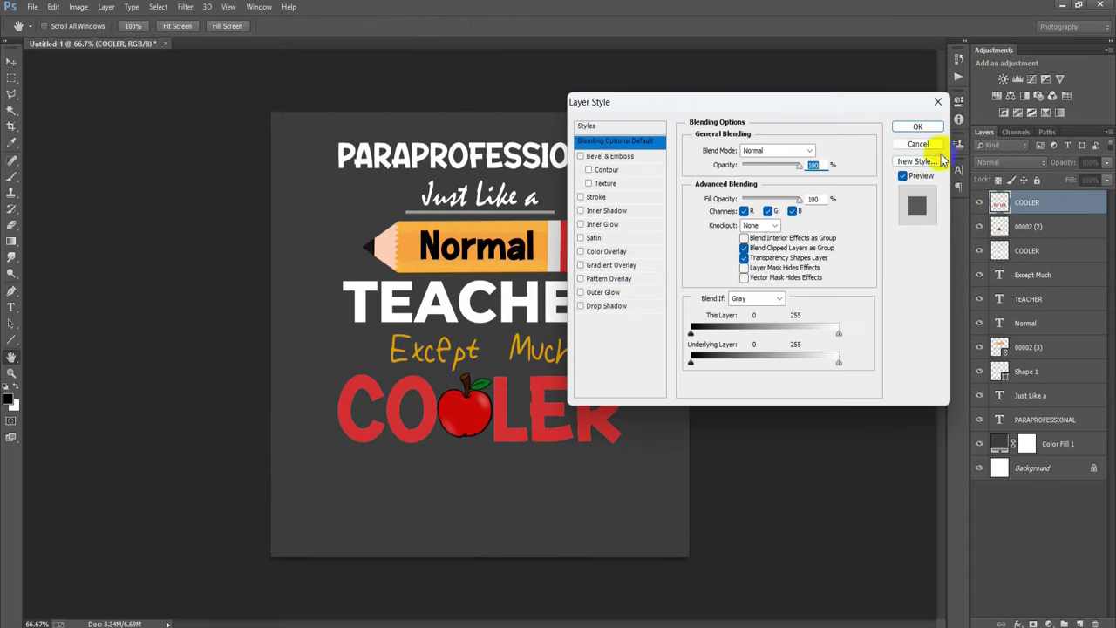
pyautogui.click(924, 125)
pyautogui.keyDown('ctrl'); pyautogui.click(998, 203); pyautogui.keyUp('ctrl')
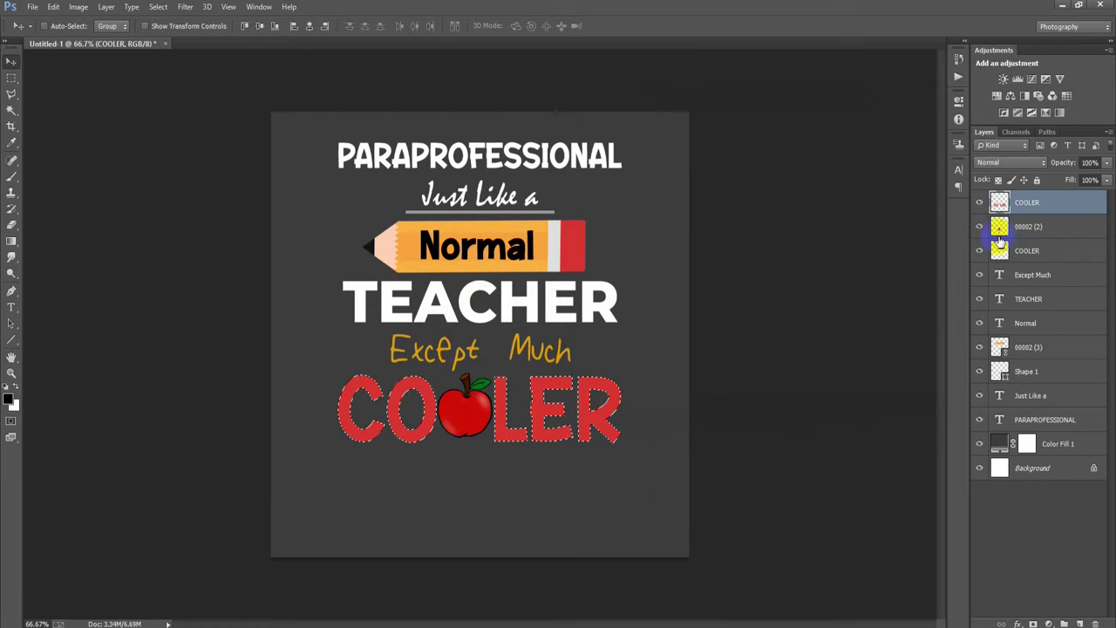
# Fill the COOLER letters with the sampled deeper red and nudge them two steps left
pyautogui.click(10, 398)
pyautogui.click(459, 408)
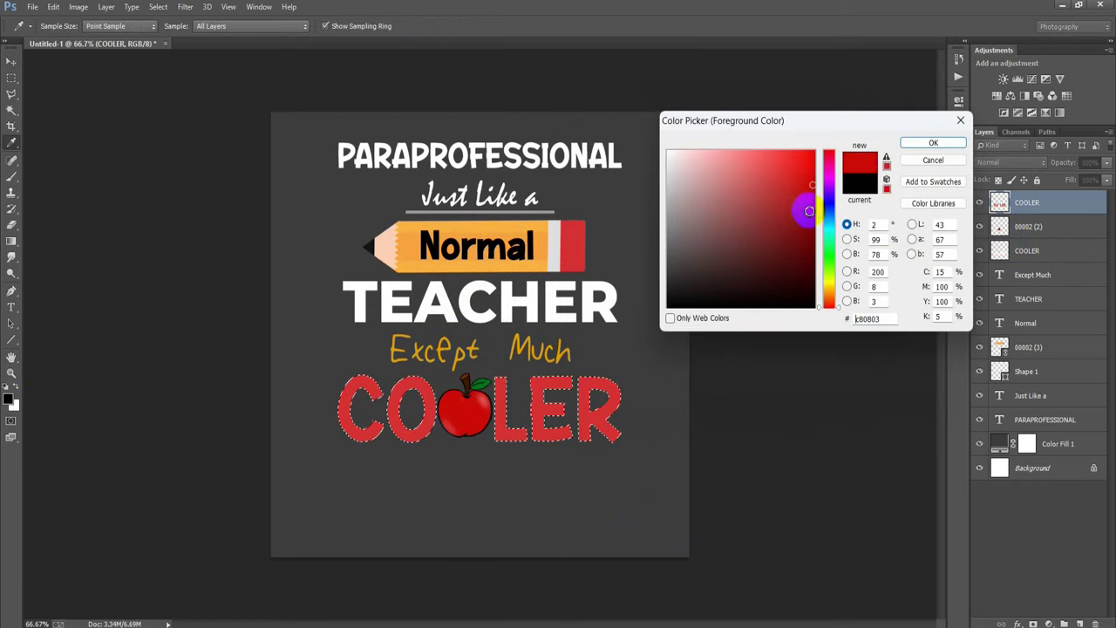
pyautogui.click(925, 145)
pyautogui.hotkey('alt', 'BackSpace')
pyautogui.hotkey('ctrl', 'd')
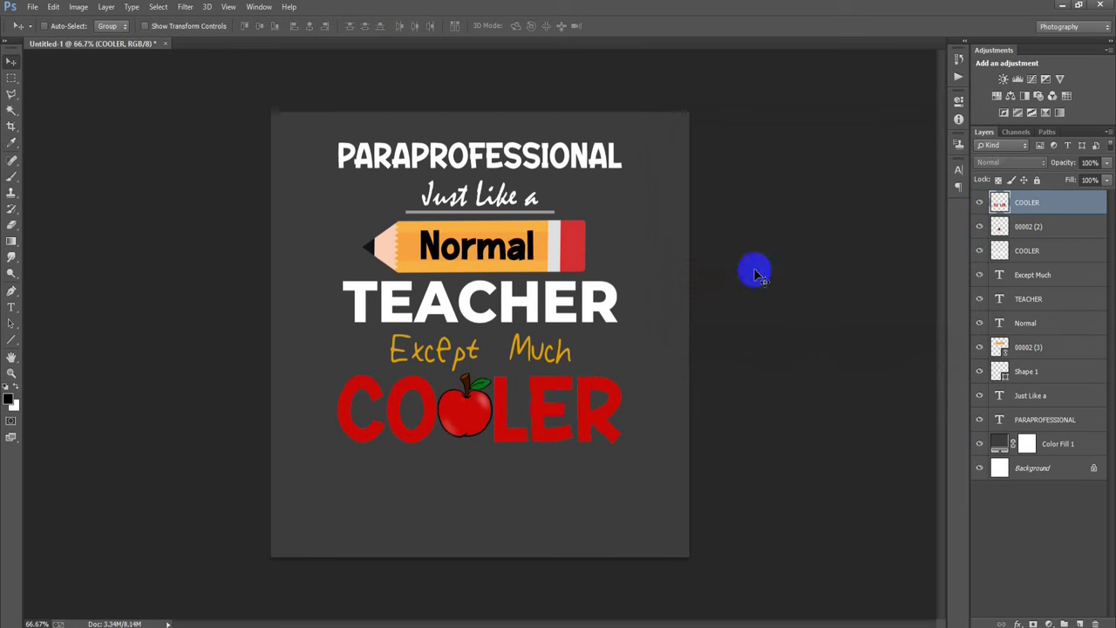
pyautogui.press('Left')
pyautogui.press('Left')
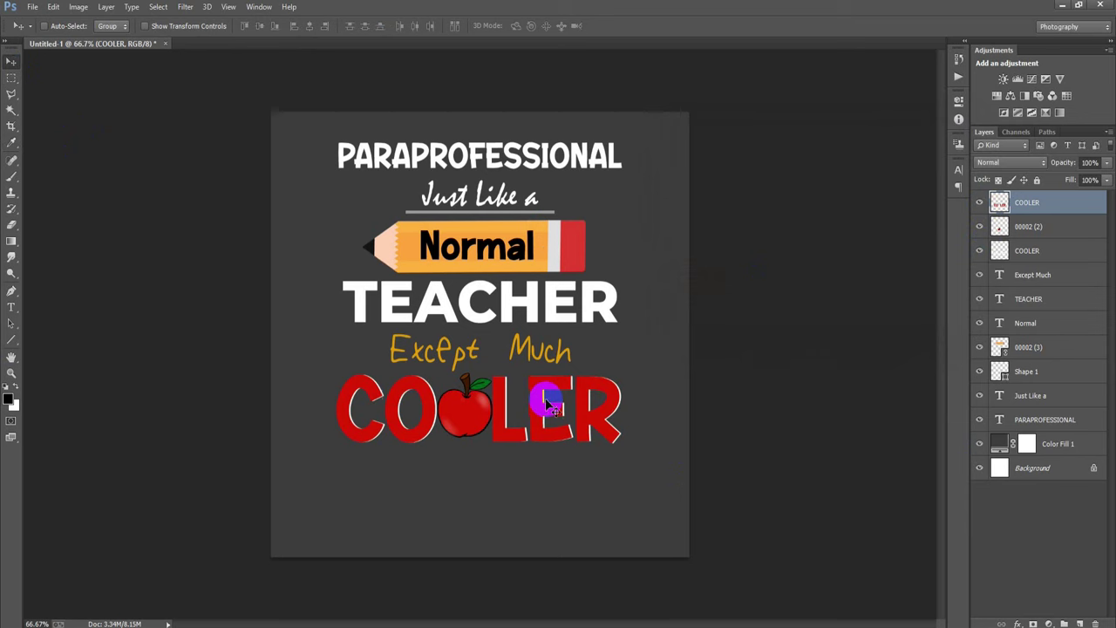
pyautogui.press('Left')
pyautogui.click(486, 418)
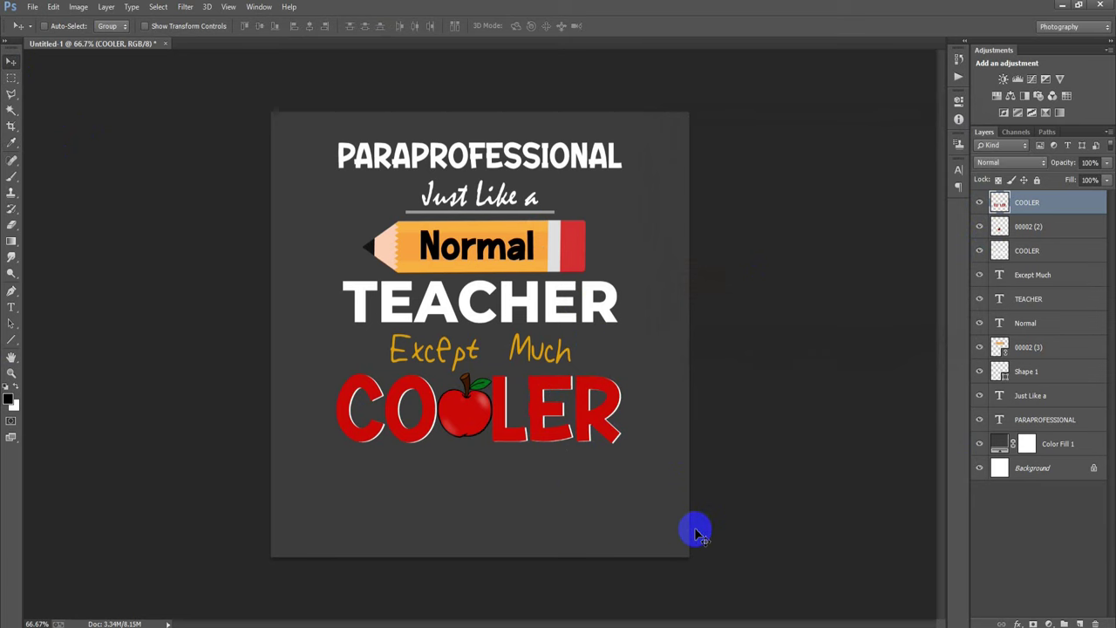
pyautogui.click(33, 7)
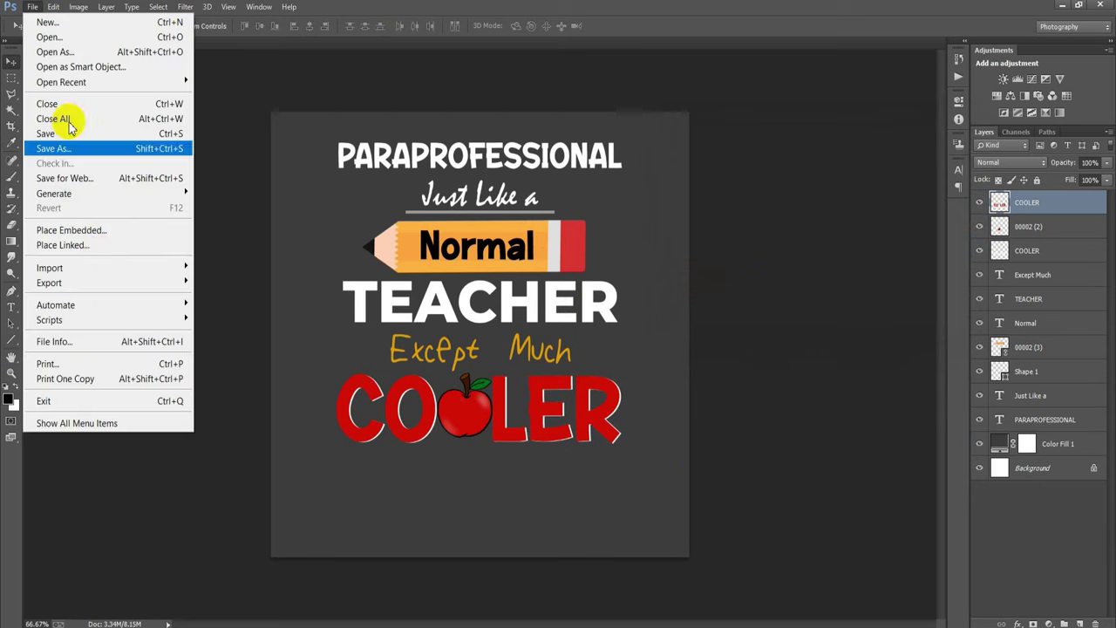
# Place the sharpener image, shrink it small, and set it beside the pencil tip
pyautogui.click(94, 242)
pyautogui.click(333, 131)
pyautogui.click(673, 499)
pyautogui.moveTo(649, 568)
pyautogui.mouseDown()
pyautogui.moveTo(506, 347)
pyautogui.moveTo(506, 358)
pyautogui.mouseUp()
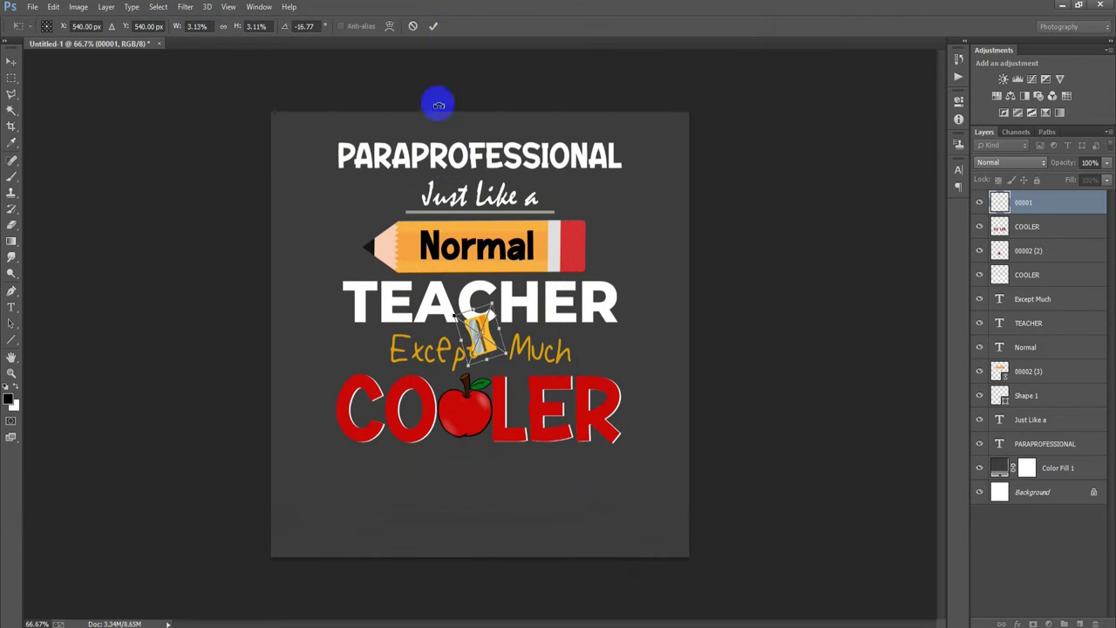
pyautogui.click(434, 27)
pyautogui.moveTo(484, 331)
pyautogui.mouseDown()
pyautogui.moveTo(353, 231)
pyautogui.moveTo(362, 217)
pyautogui.mouseUp()
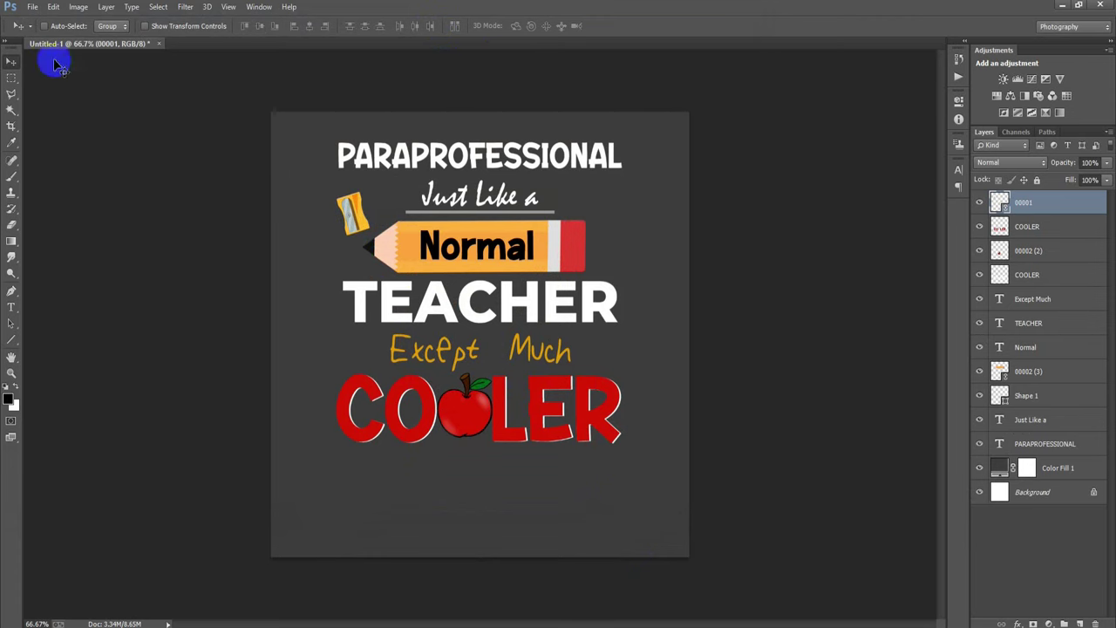
# Place the paperclip image, shrink and tilt it, and move it beside the pencil's red end
pyautogui.click(35, 9)
pyautogui.click(112, 242)
pyautogui.click(397, 155)
pyautogui.click(660, 498)
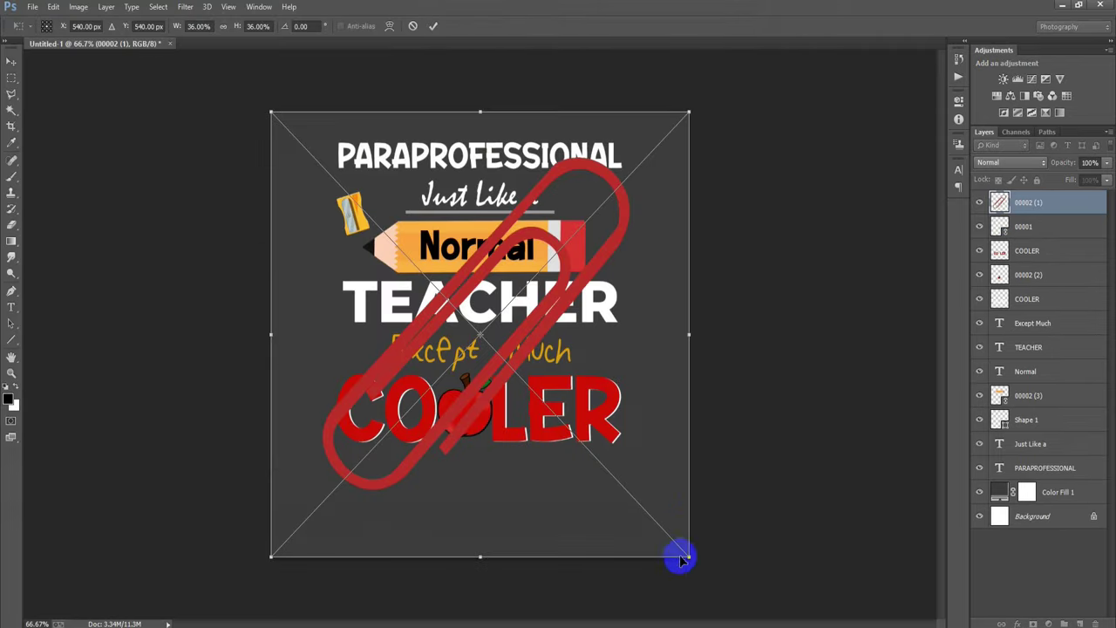
pyautogui.moveTo(691, 560)
pyautogui.mouseDown()
pyautogui.moveTo(538, 391)
pyautogui.moveTo(538, 405)
pyautogui.mouseUp()
pyautogui.click(433, 25)
pyautogui.moveTo(489, 299); pyautogui.dragTo(623, 224)
pyautogui.click(32, 6)
# Place the eraser image, shrink it, rotate it about -102°, and set it left of 'Except Much'
pyautogui.click(120, 250)
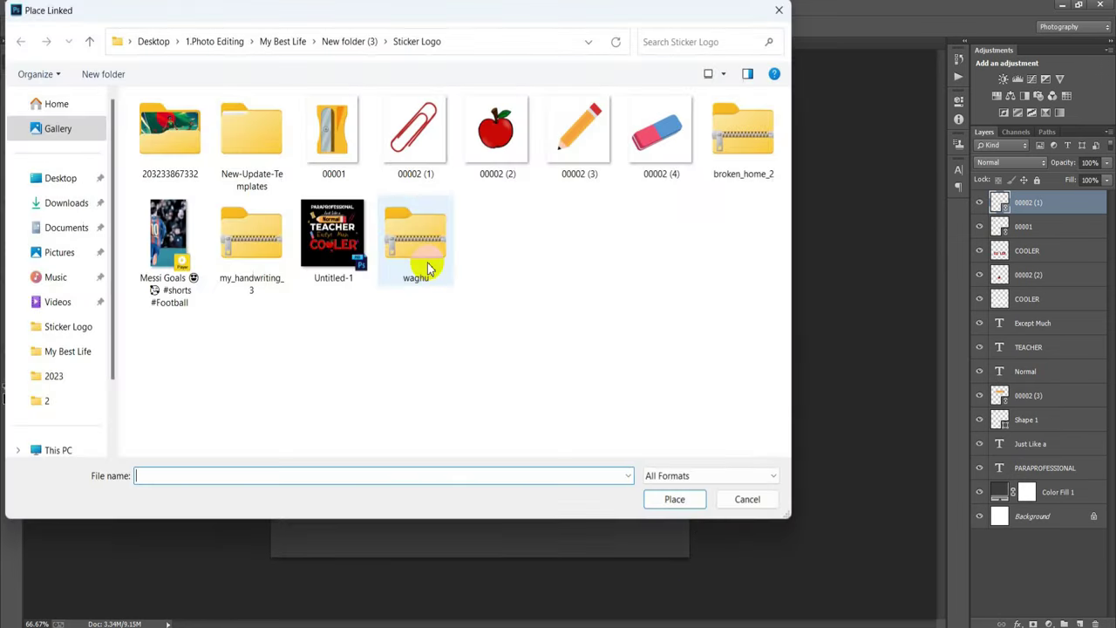
pyautogui.click(627, 166)
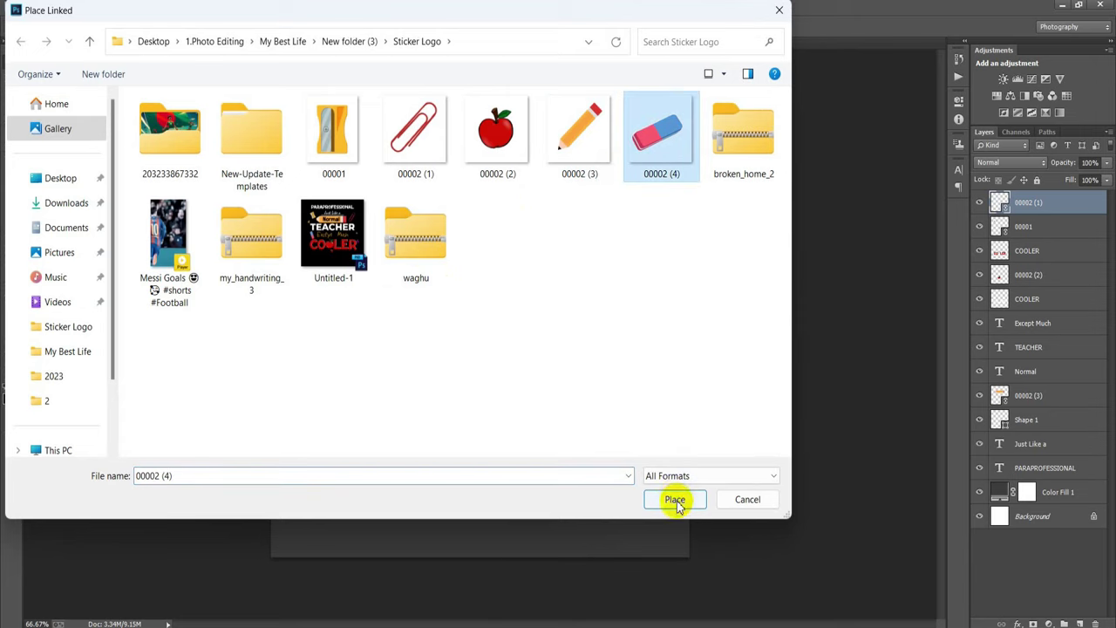
pyautogui.click(674, 499)
pyautogui.moveTo(687, 555); pyautogui.dragTo(532, 402)
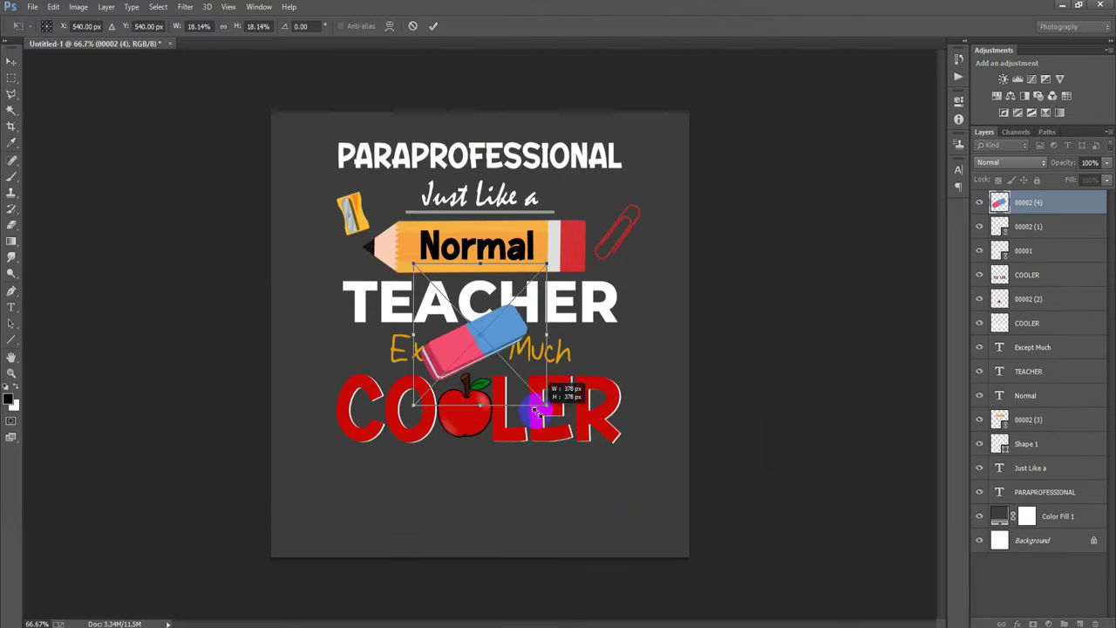
pyautogui.moveTo(530, 440)
pyautogui.mouseDown()
pyautogui.moveTo(525, 301)
pyautogui.moveTo(502, 327)
pyautogui.moveTo(370, 340)
pyautogui.moveTo(375, 349)
pyautogui.mouseUp()
pyautogui.moveTo(397, 386); pyautogui.dragTo(411, 384)
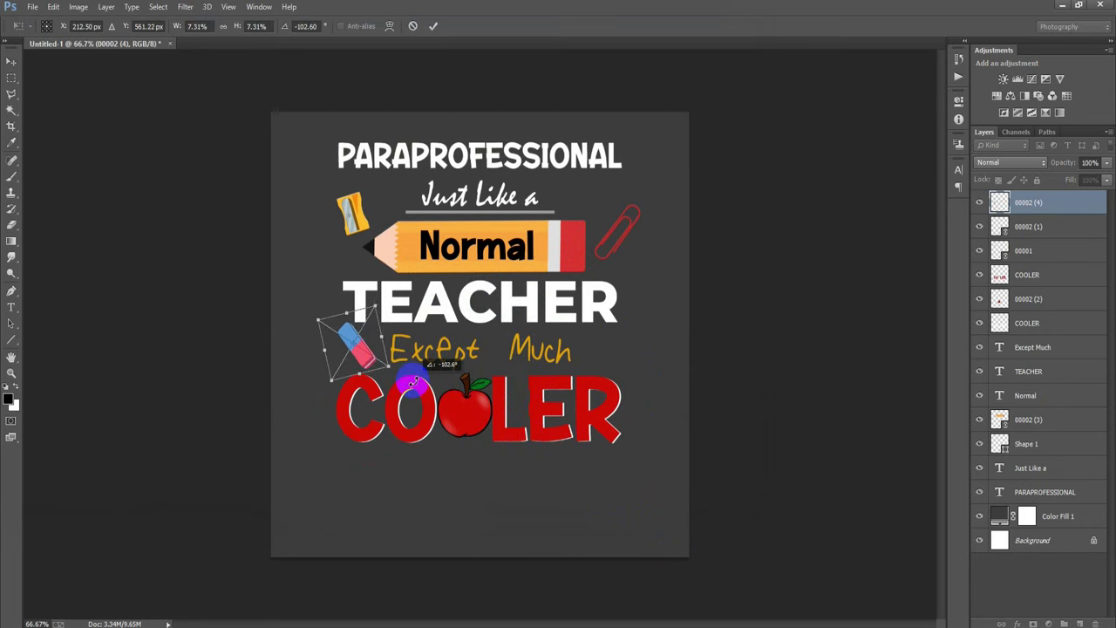
pyautogui.click(432, 25)
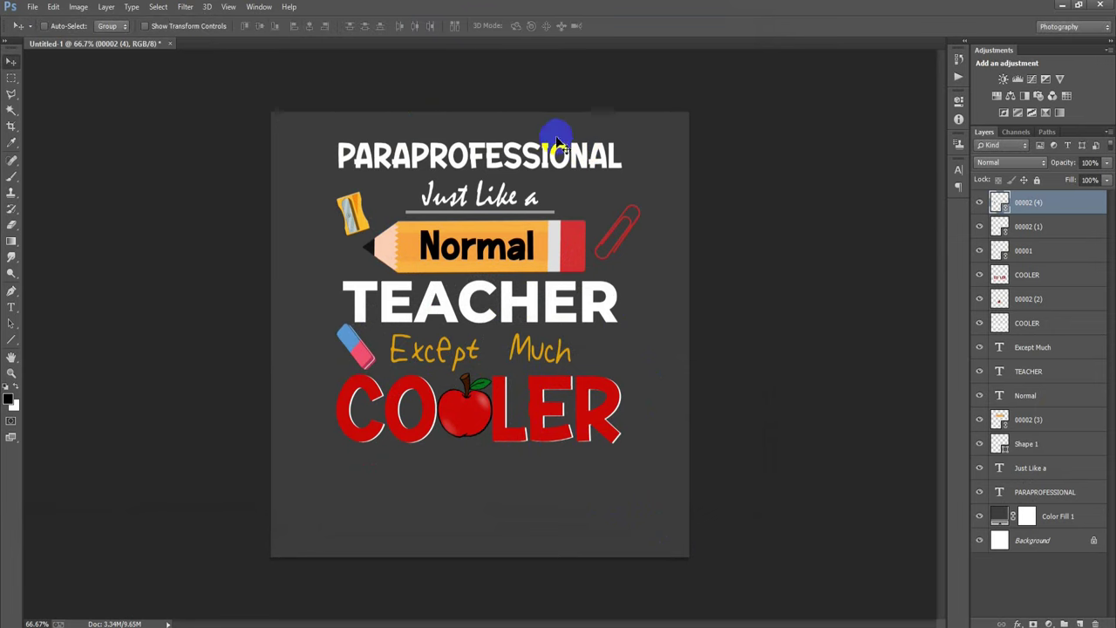
pyautogui.click(1079, 623)
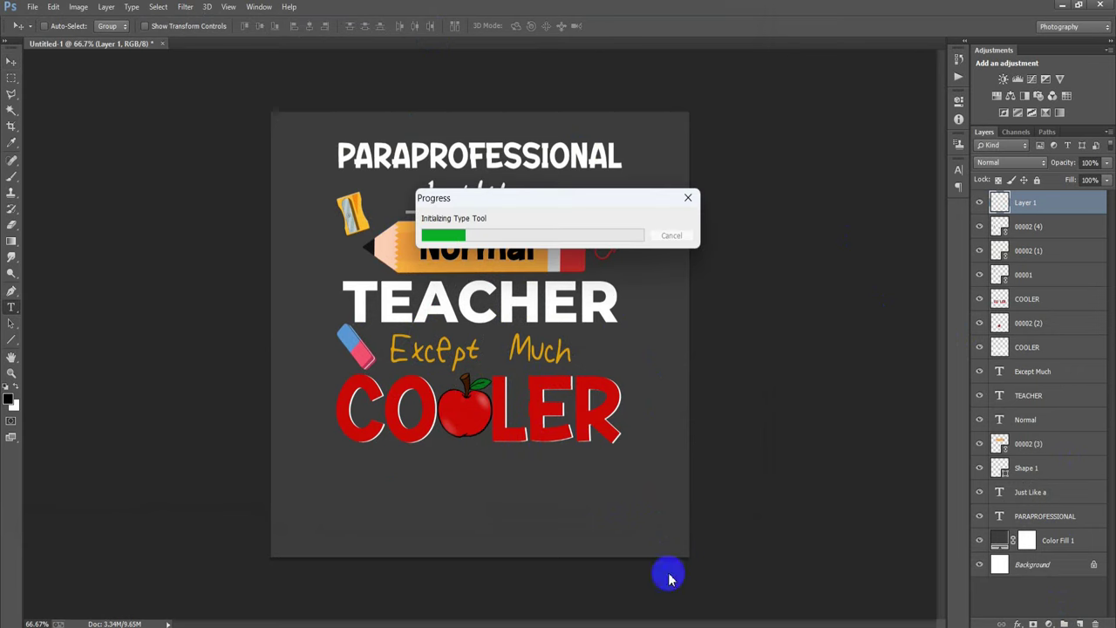
# Add a letter A and colour it with the red sampled from COOLER
pyautogui.click(486, 495)
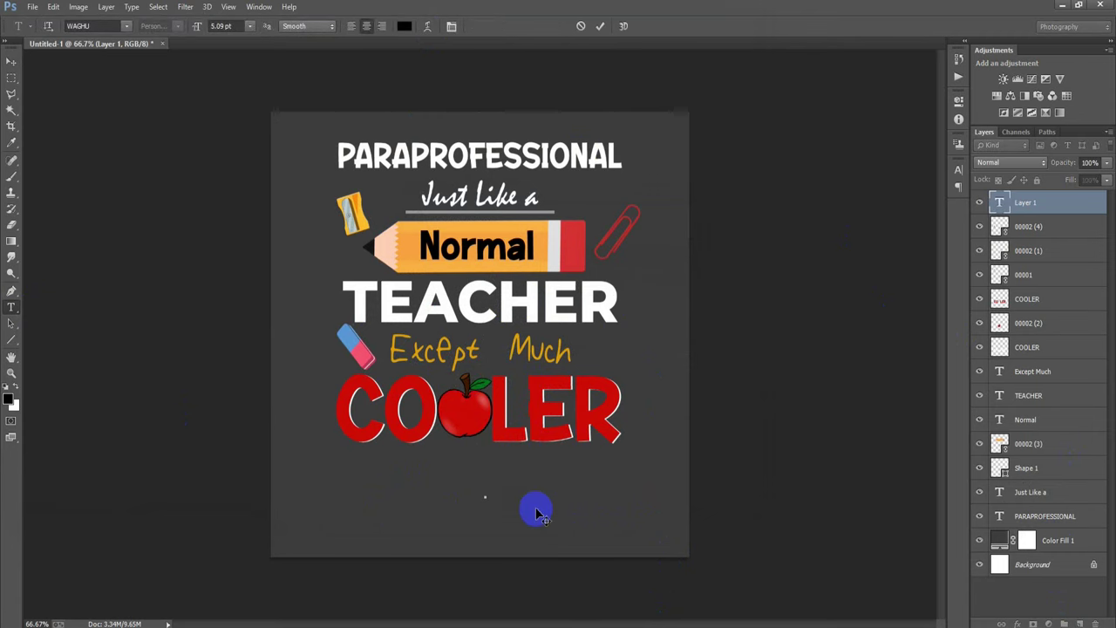
pyautogui.click(16, 63)
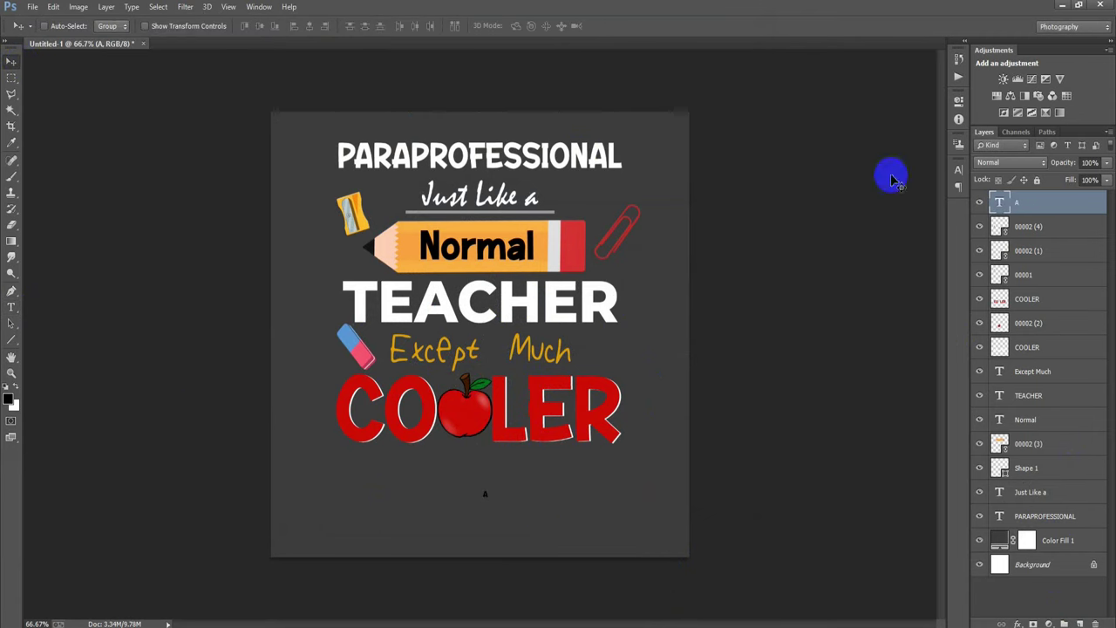
pyautogui.click(958, 169)
pyautogui.click(915, 249)
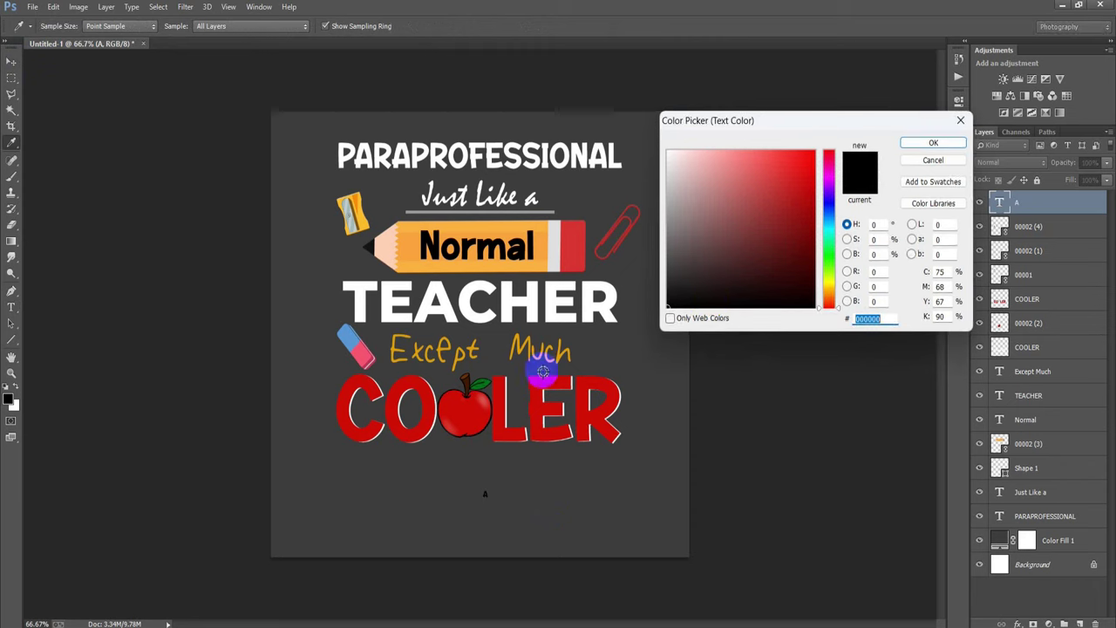
pyautogui.click(501, 411)
pyautogui.click(924, 144)
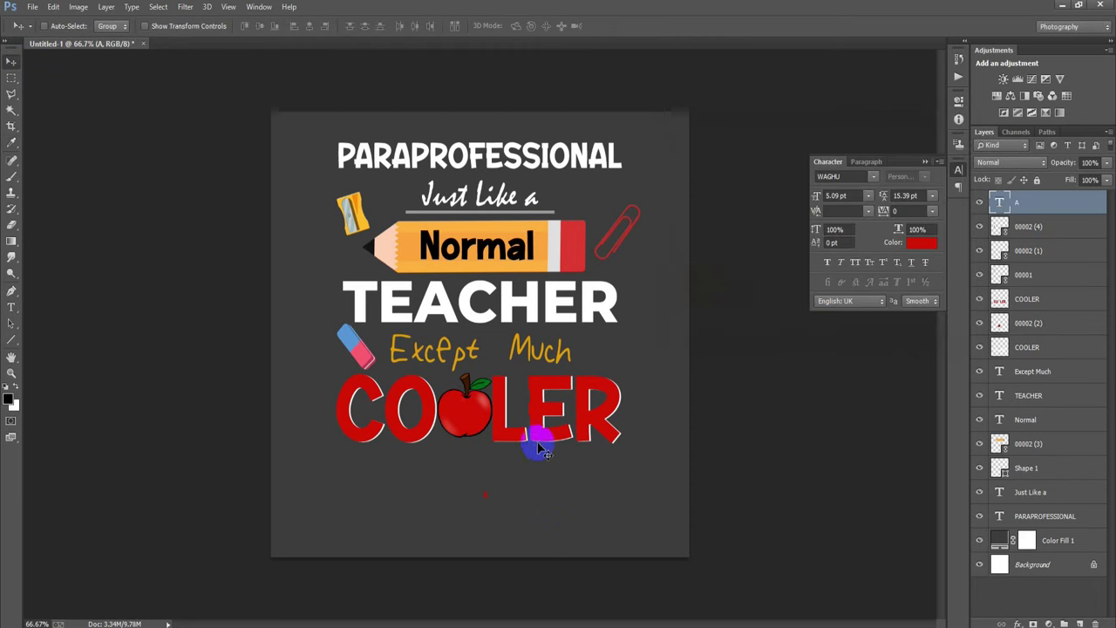
# Move the red A beside TEACHER, enlarging and tilting it
pyautogui.moveTo(487, 490); pyautogui.dragTo(333, 274)
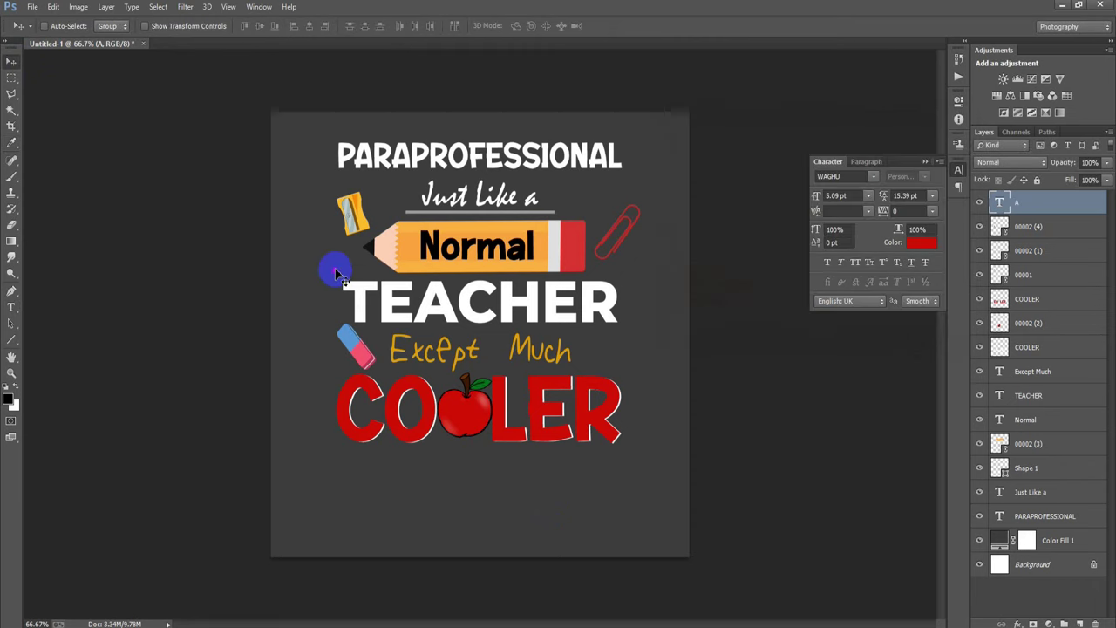
pyautogui.hotkey('ctrl', 't')
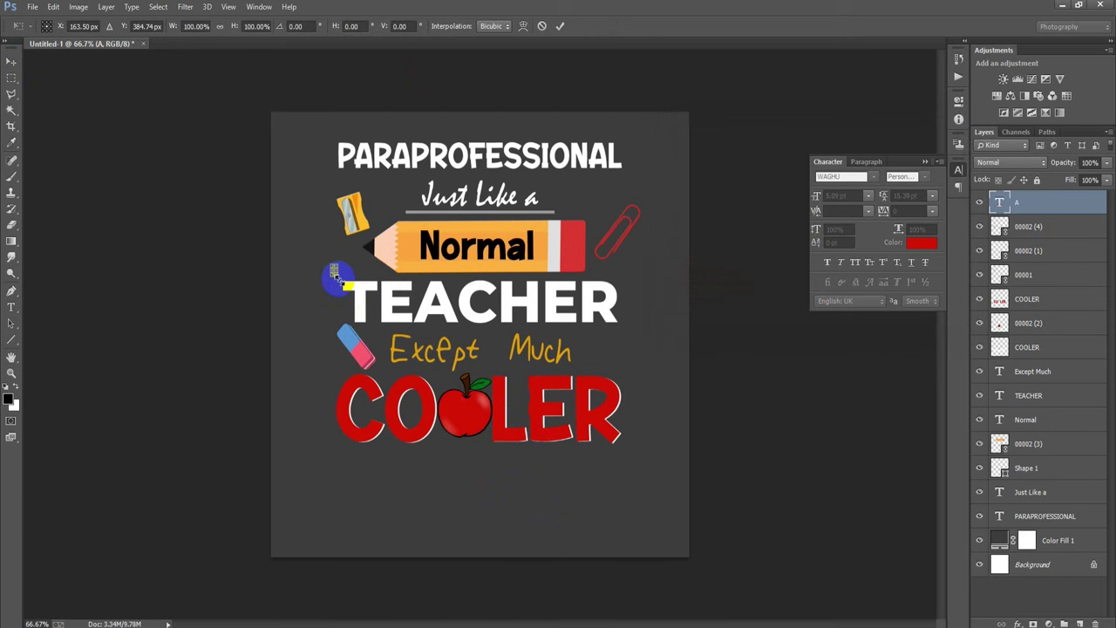
pyautogui.moveTo(345, 284); pyautogui.dragTo(383, 262)
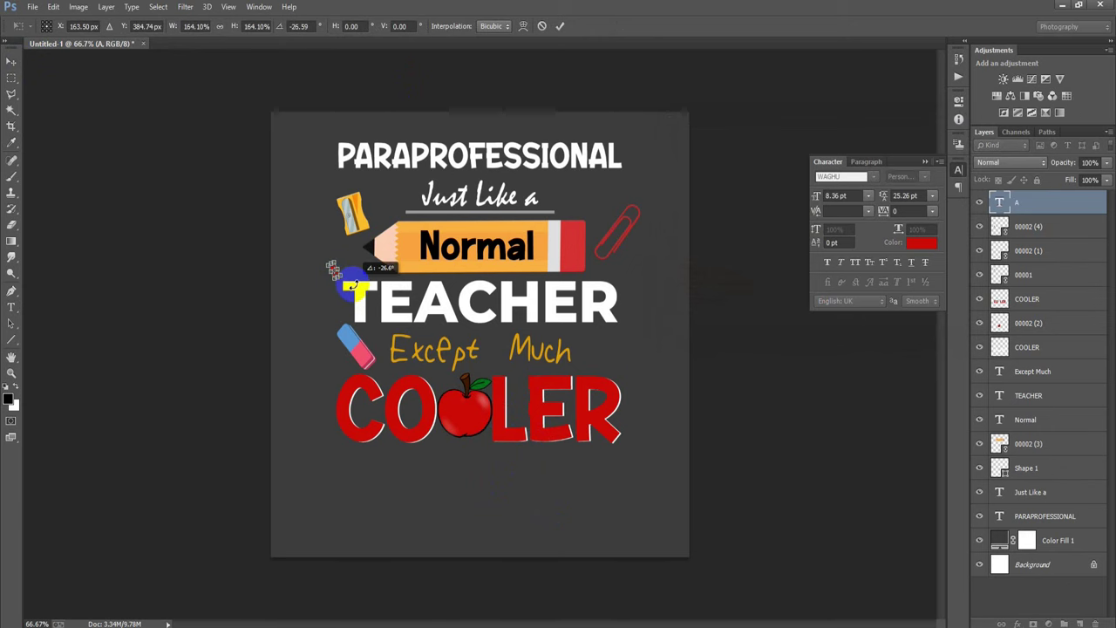
pyautogui.click(560, 27)
# Copy the letter near the apple, recolour it orange from the Normal pencil, and change it to B
pyautogui.moveTo(332, 270); pyautogui.dragTo(476, 460)
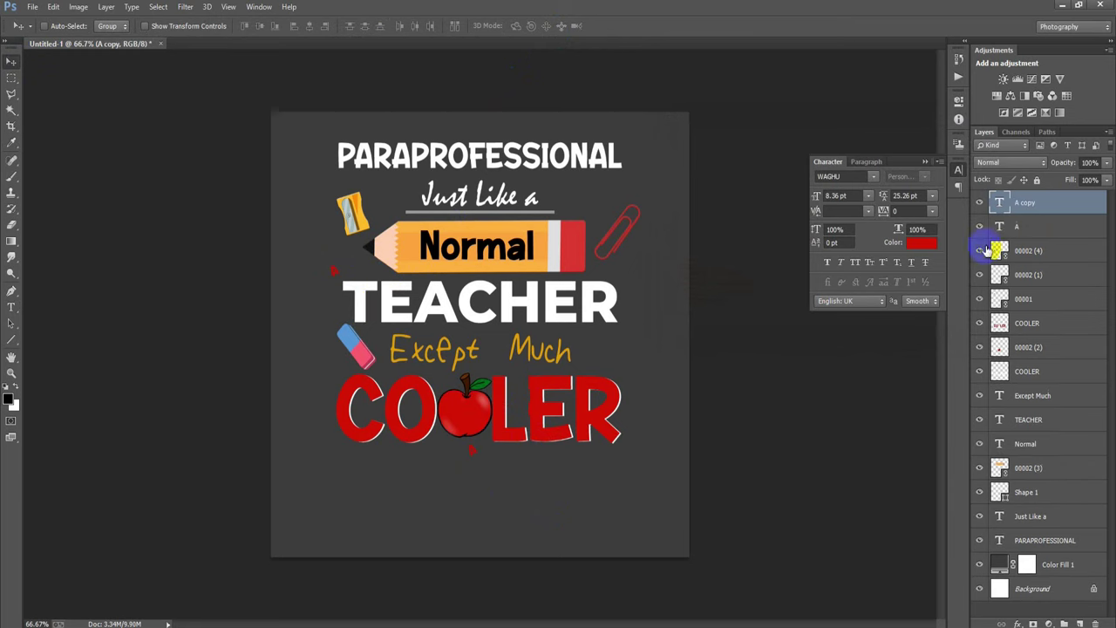
pyautogui.click(938, 244)
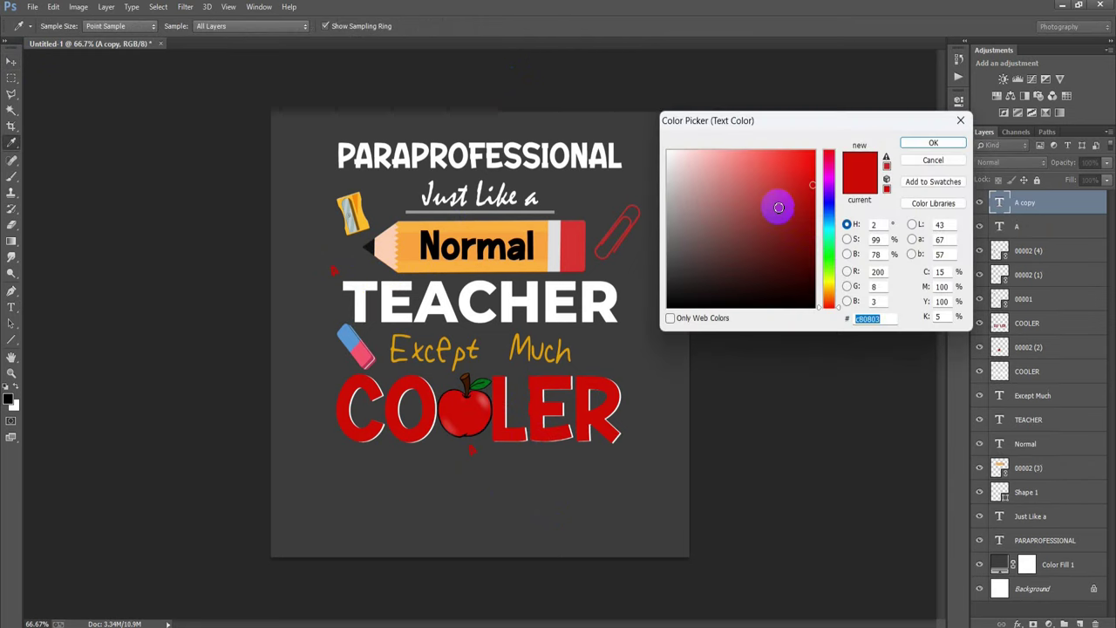
pyautogui.click(516, 229)
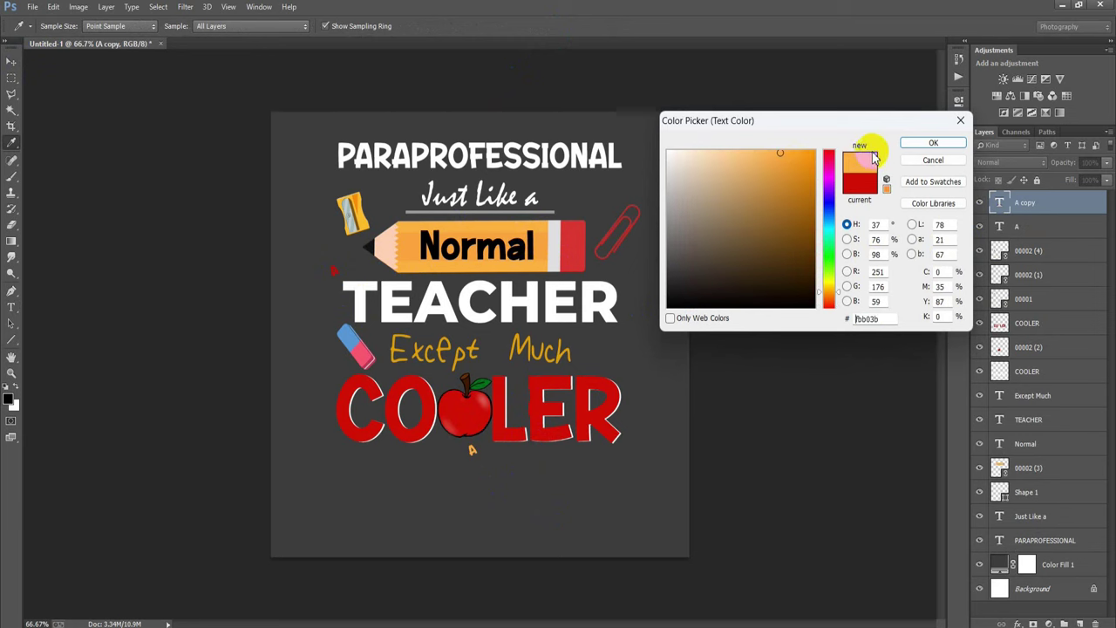
pyautogui.click(931, 143)
pyautogui.click(823, 223)
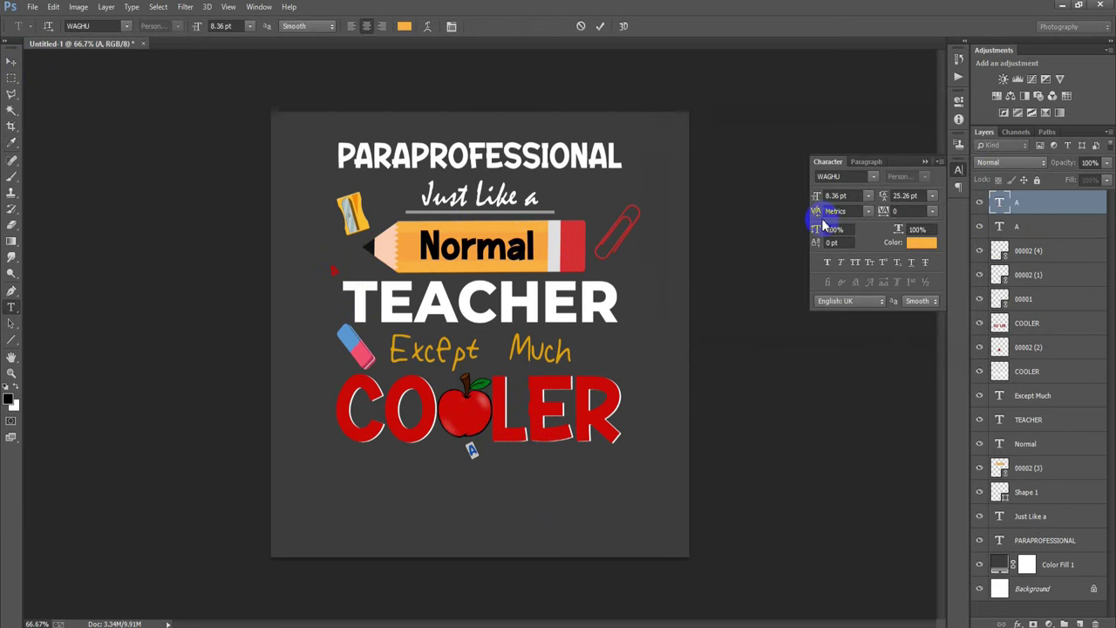
pyautogui.click(624, 35)
pyautogui.click(605, 29)
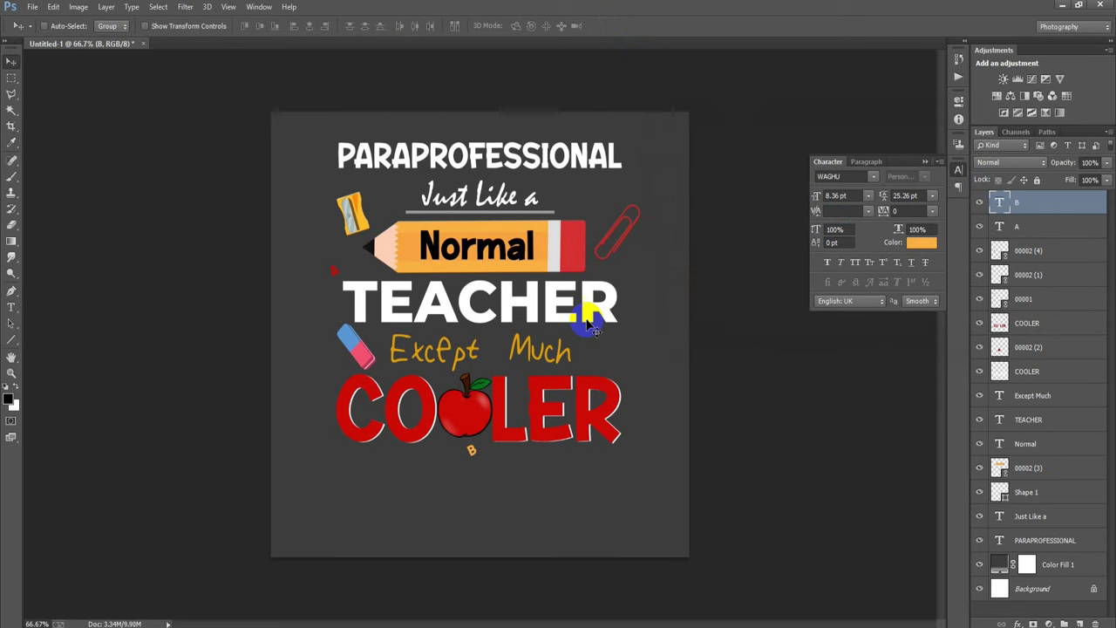
# Copy the B beside Much, enlarge it, and change it to C
pyautogui.moveTo(476, 449); pyautogui.dragTo(623, 364)
pyautogui.hotkey('ctrl', 't')
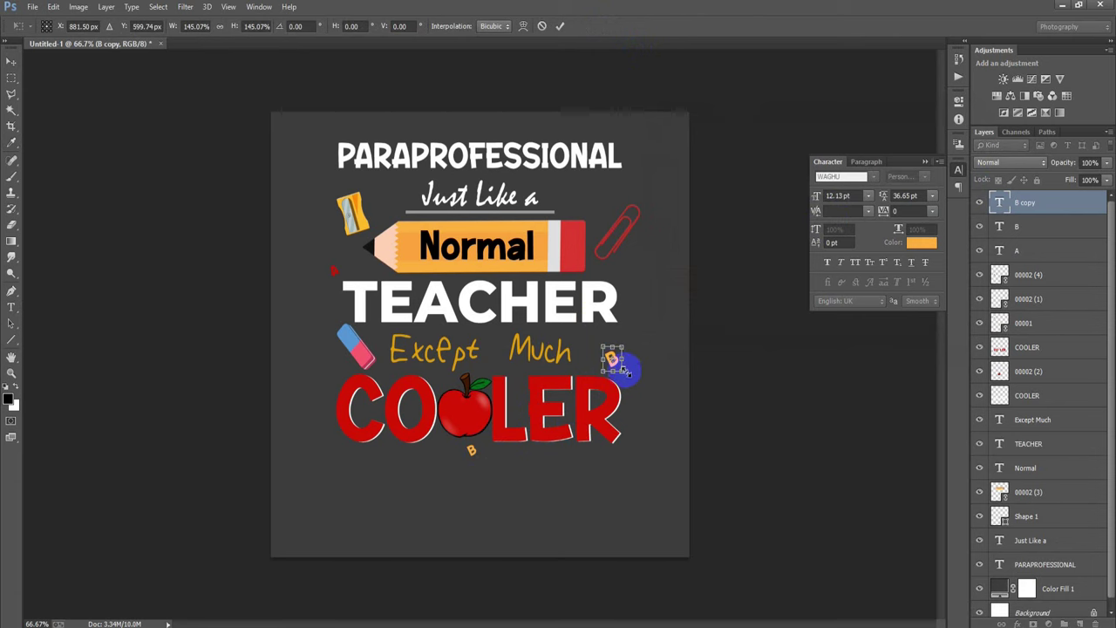
pyautogui.click(559, 26)
pyautogui.doubleClick(1001, 203)
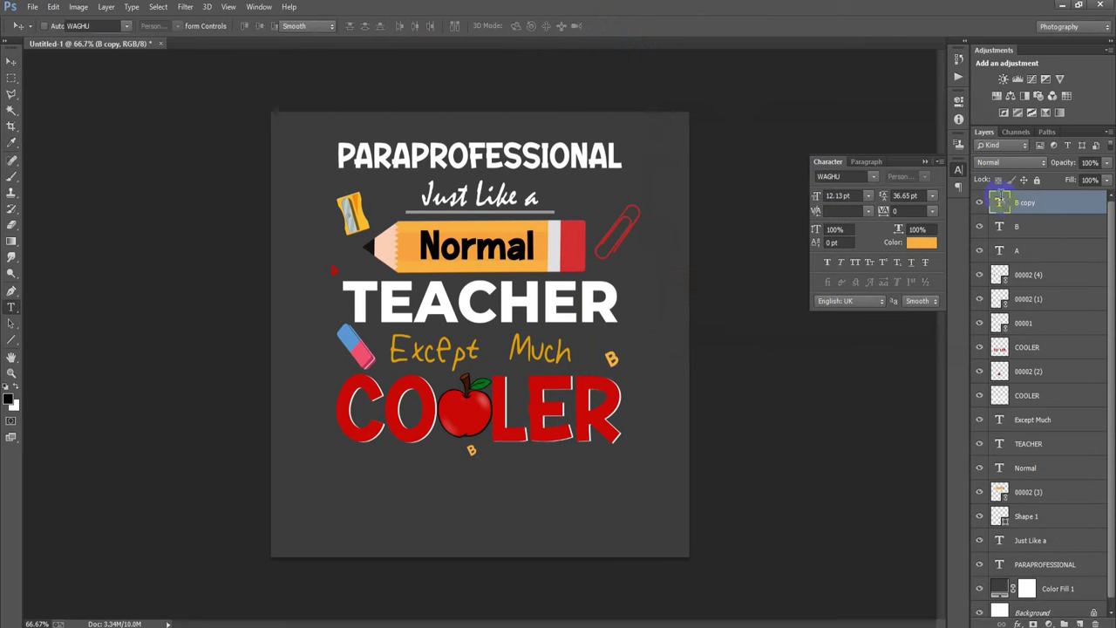
pyautogui.click(613, 359)
pyautogui.write('C')
pyautogui.click(600, 27)
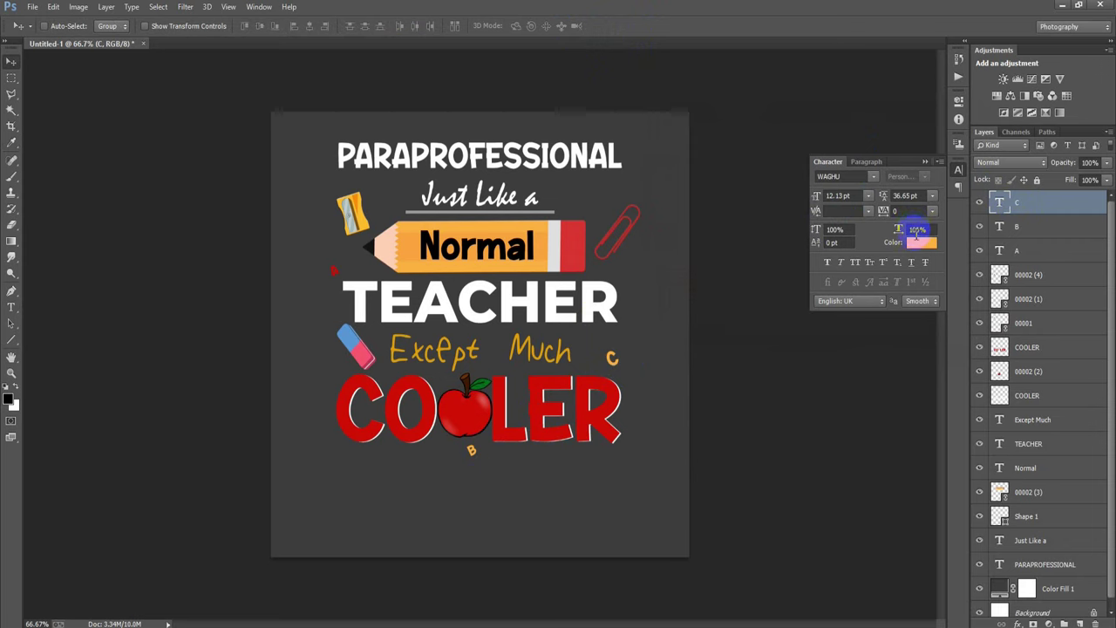
# Make the C magenta pink and duplicate it right of TEACHER as an x
pyautogui.click(917, 243)
pyautogui.click(828, 177)
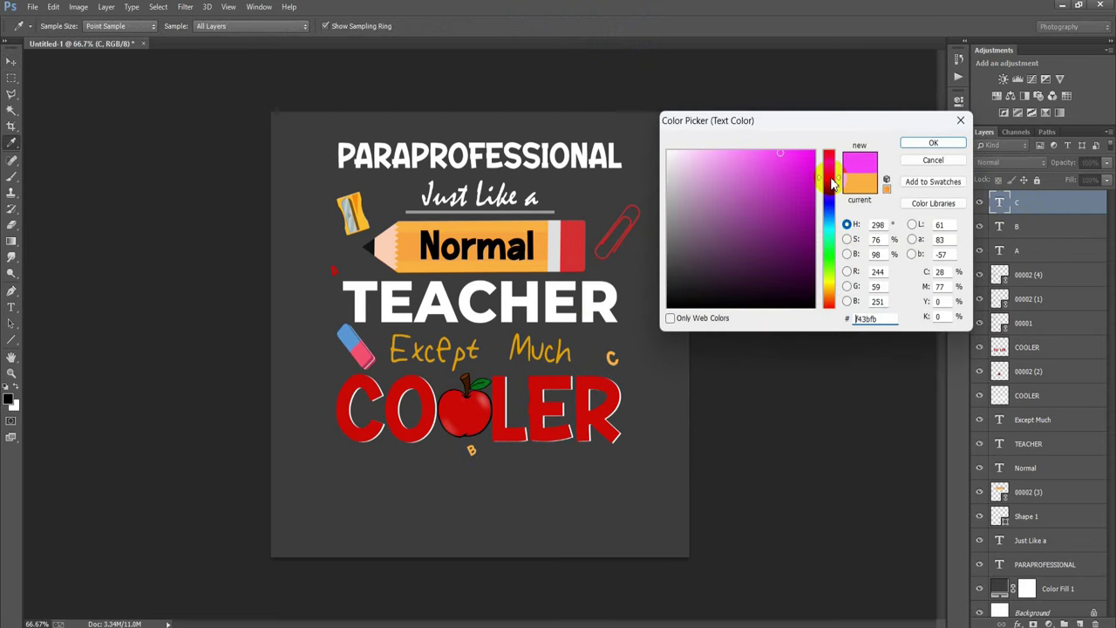
pyautogui.click(932, 142)
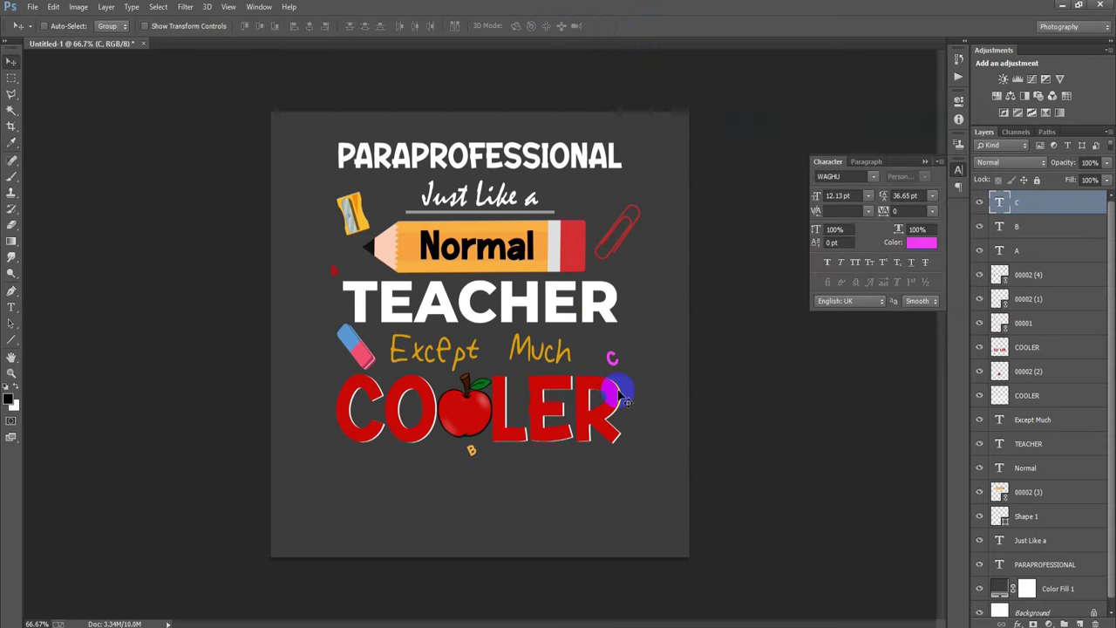
pyautogui.moveTo(630, 384); pyautogui.dragTo(659, 332)
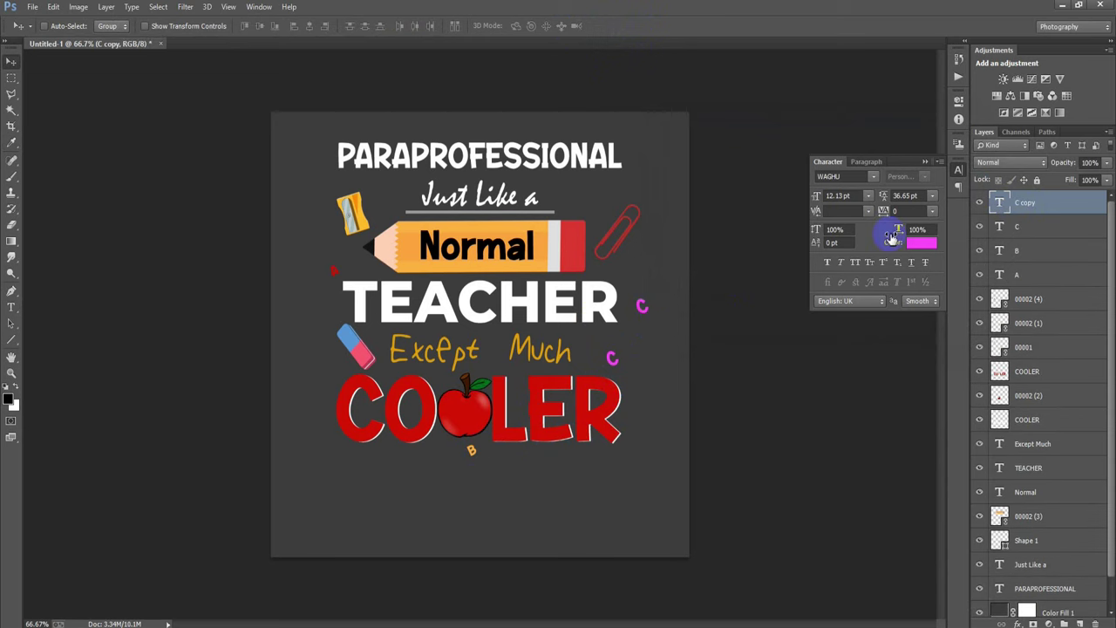
pyautogui.doubleClick(999, 202)
pyautogui.write('x')
pyautogui.click(599, 26)
# Rotate the x so it reads as a plus sign and recolour it orange from the pencil
pyautogui.press('v')
pyautogui.hotkey('ctrl', 't')
pyautogui.moveTo(668, 356); pyautogui.dragTo(616, 381)
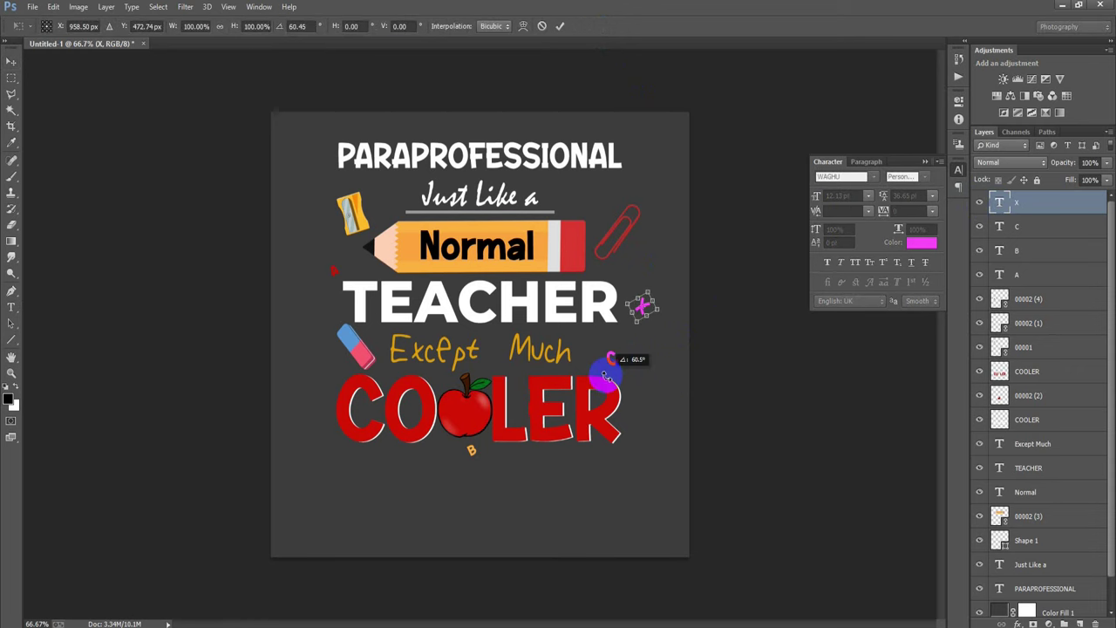
pyautogui.click(559, 26)
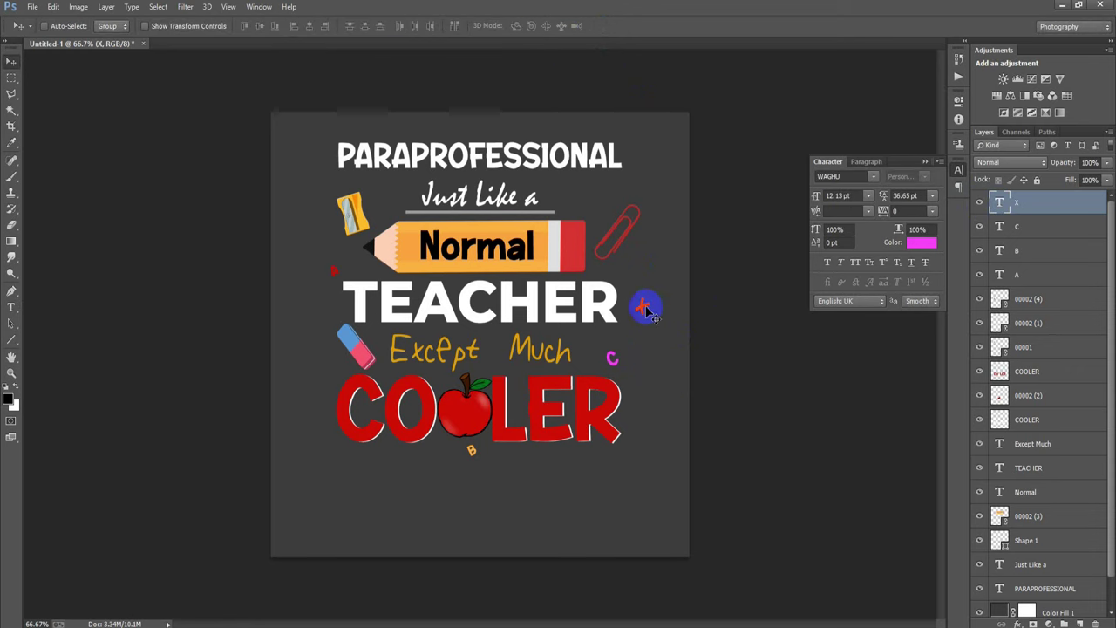
pyautogui.click(912, 247)
pyautogui.click(508, 252)
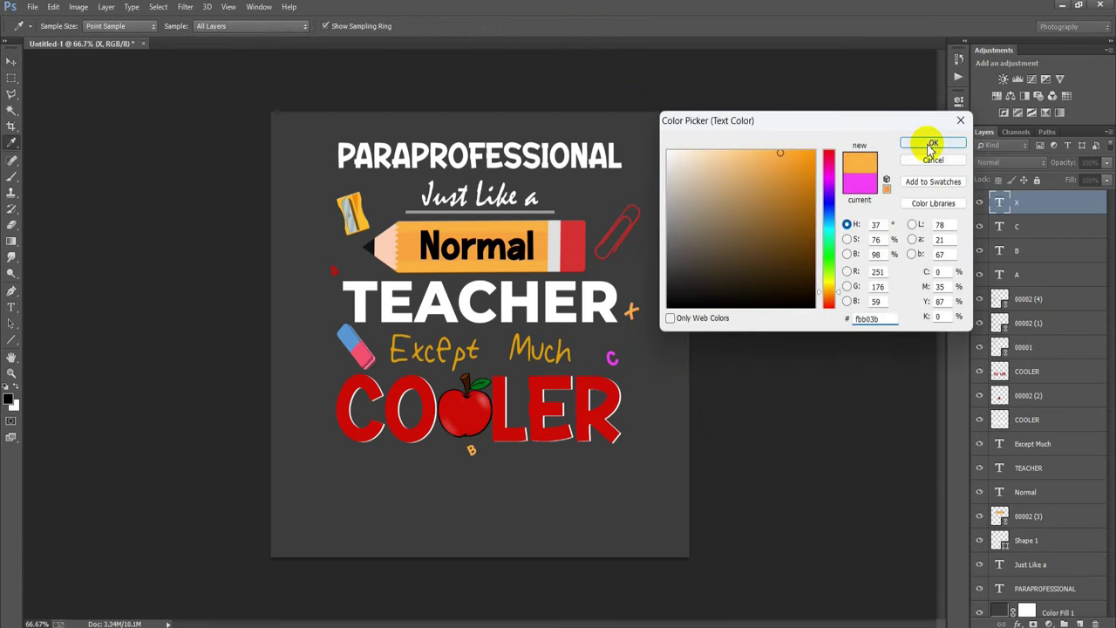
pyautogui.click(931, 144)
pyautogui.scroll(-1, 1045, 552)
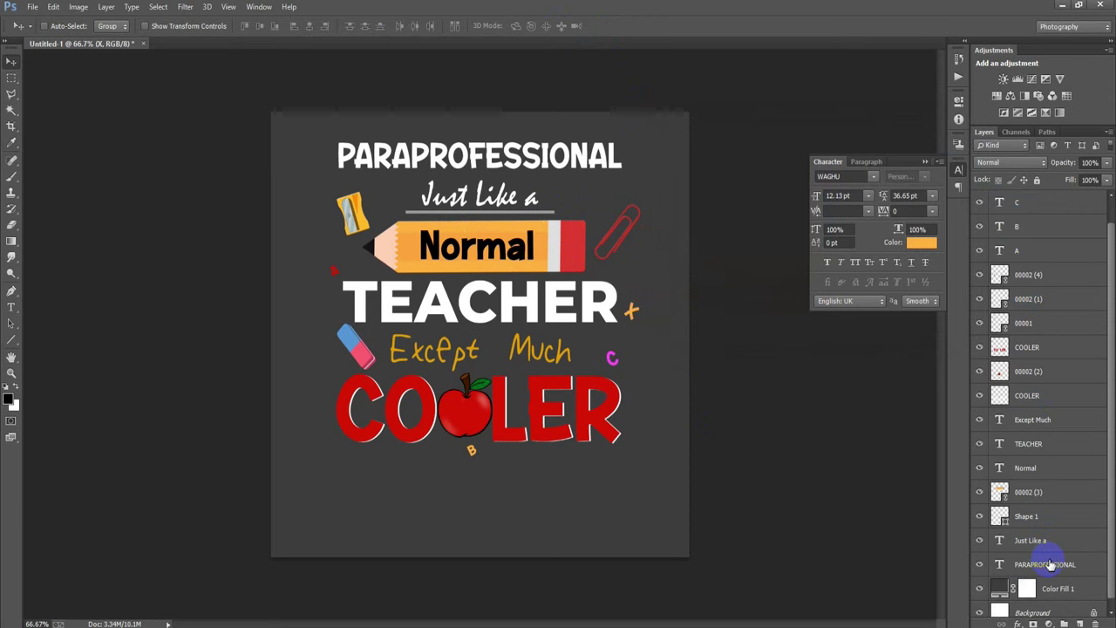
pyautogui.keyDown('shift'); pyautogui.click(1049, 564); pyautogui.keyUp('shift')
# Group the artwork layers, move the group down slightly, and scale it to about 110%
pyautogui.hotkey('ctrl', 'g')
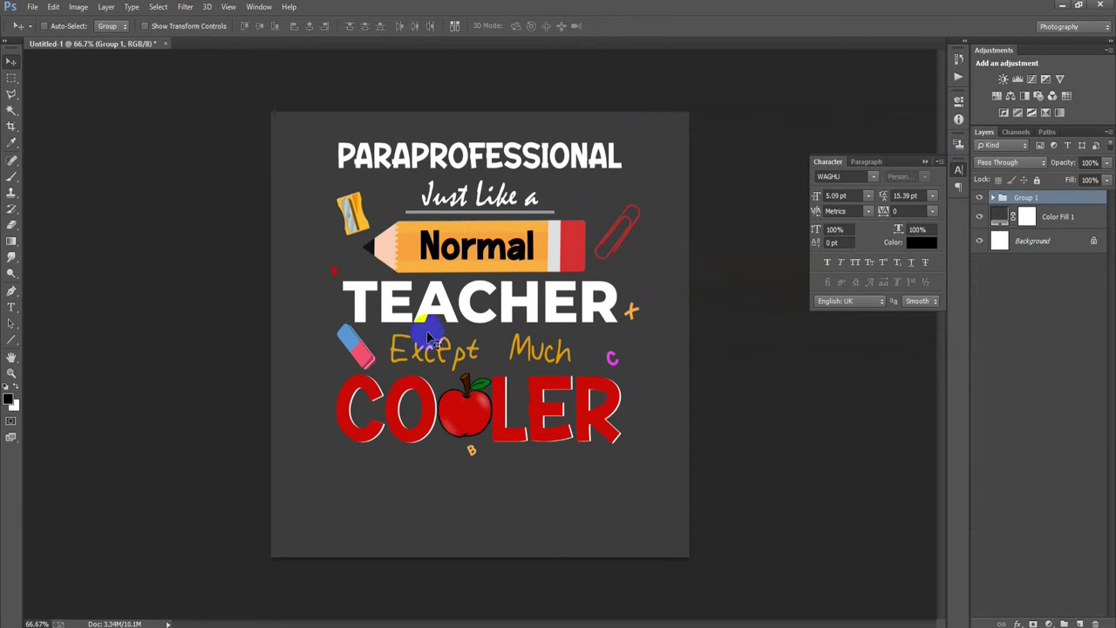
pyautogui.moveTo(473, 313); pyautogui.dragTo(475, 340)
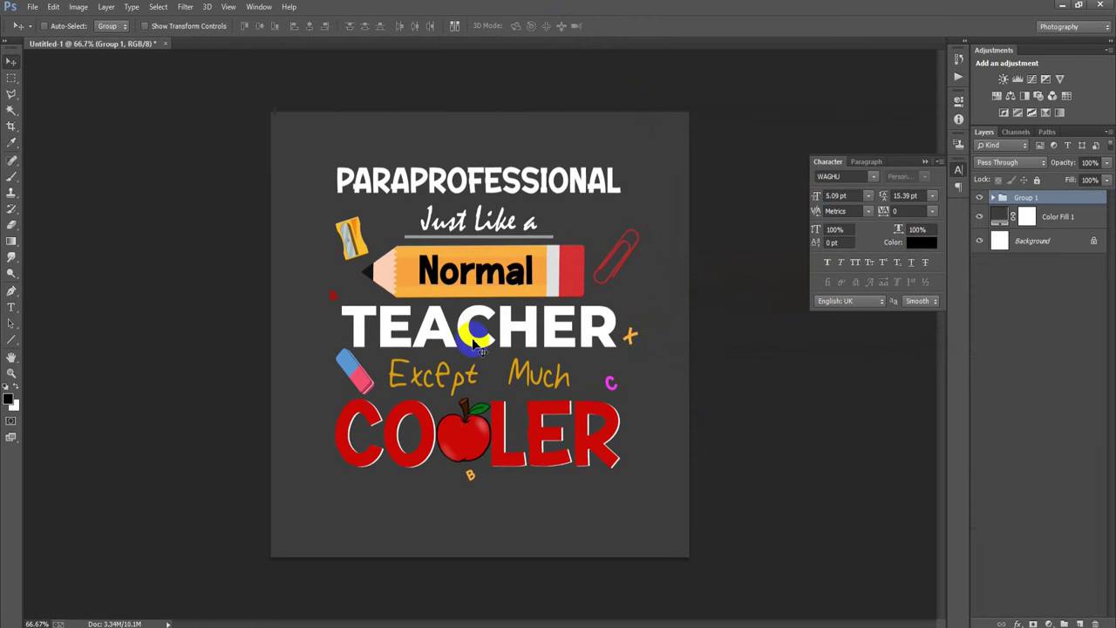
pyautogui.hotkey('ctrl', 't')
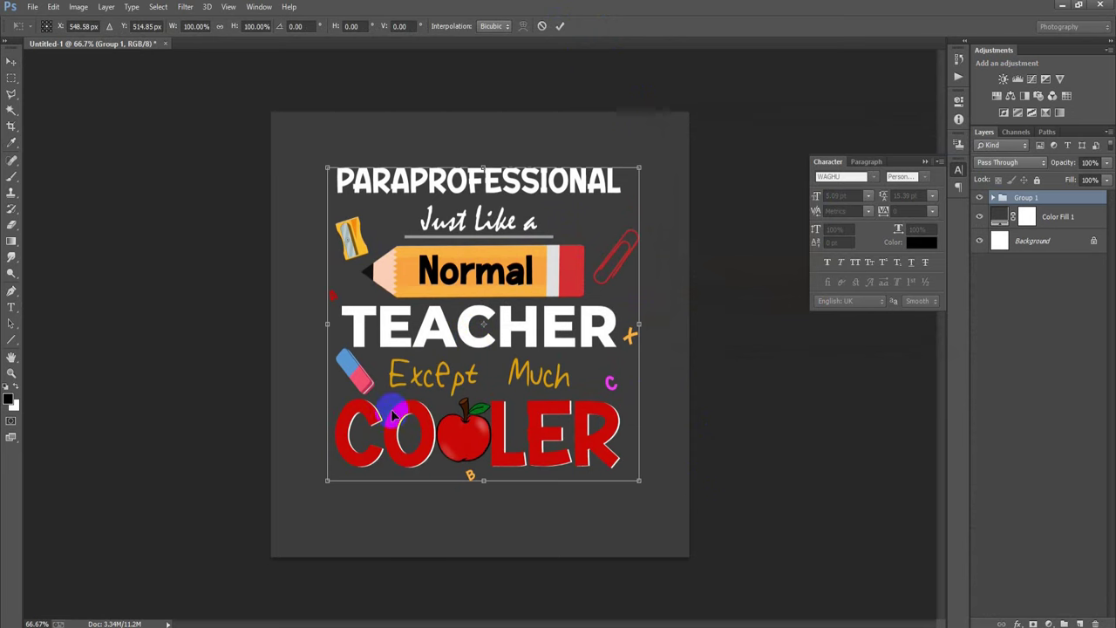
pyautogui.moveTo(637, 484); pyautogui.dragTo(650, 502)
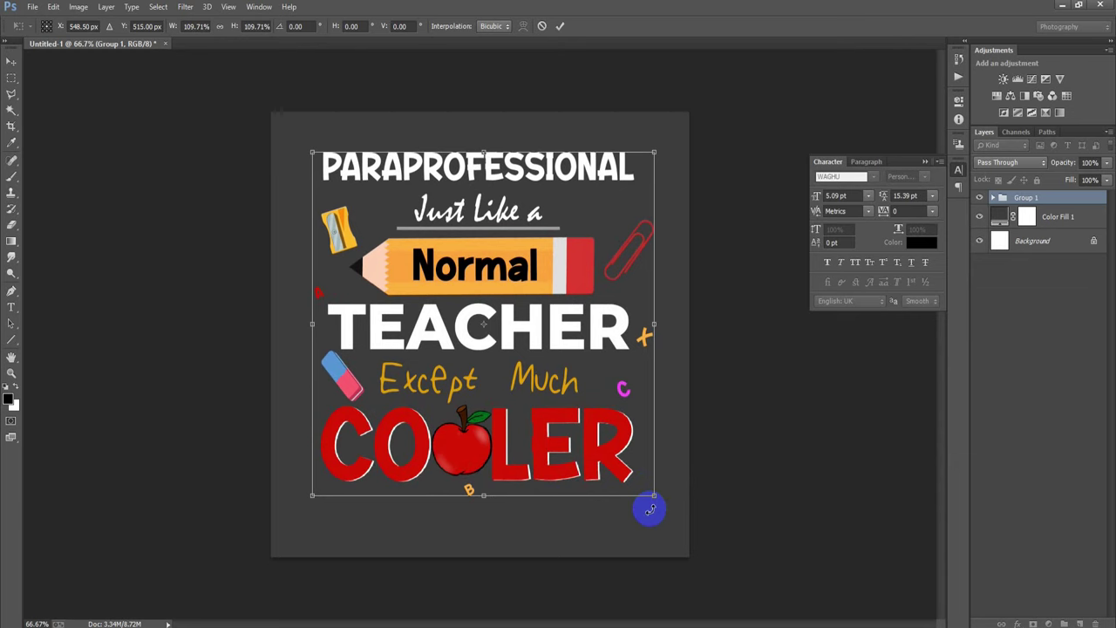
pyautogui.click(560, 27)
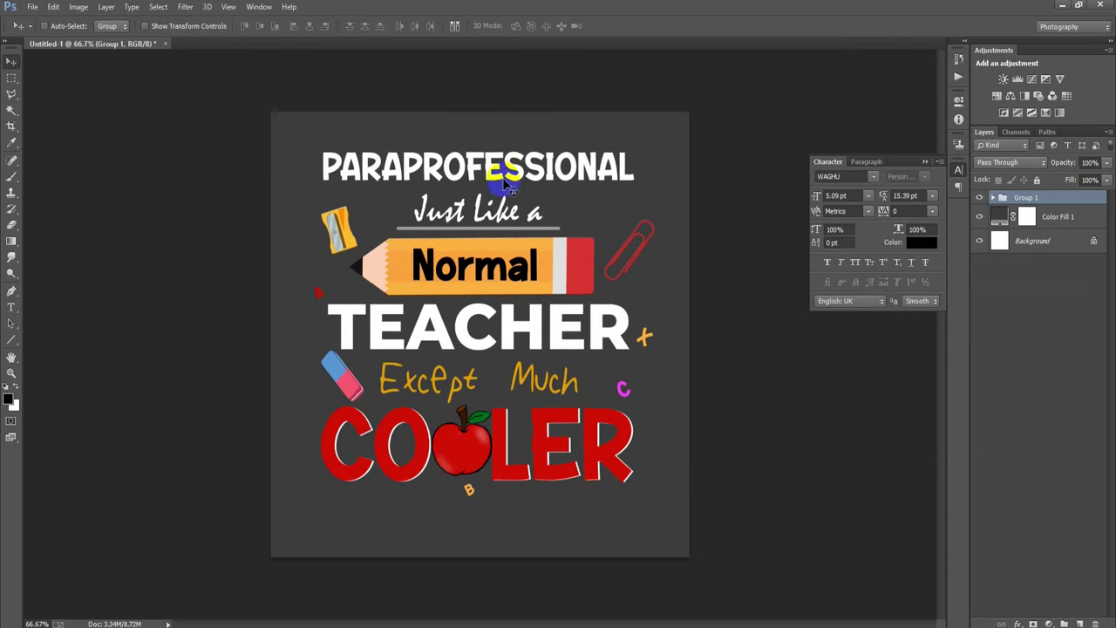
# Set the Color Fill 1 background to pure black #000000
pyautogui.doubleClick(999, 216)
pyautogui.moveTo(743, 287); pyautogui.dragTo(667, 306)
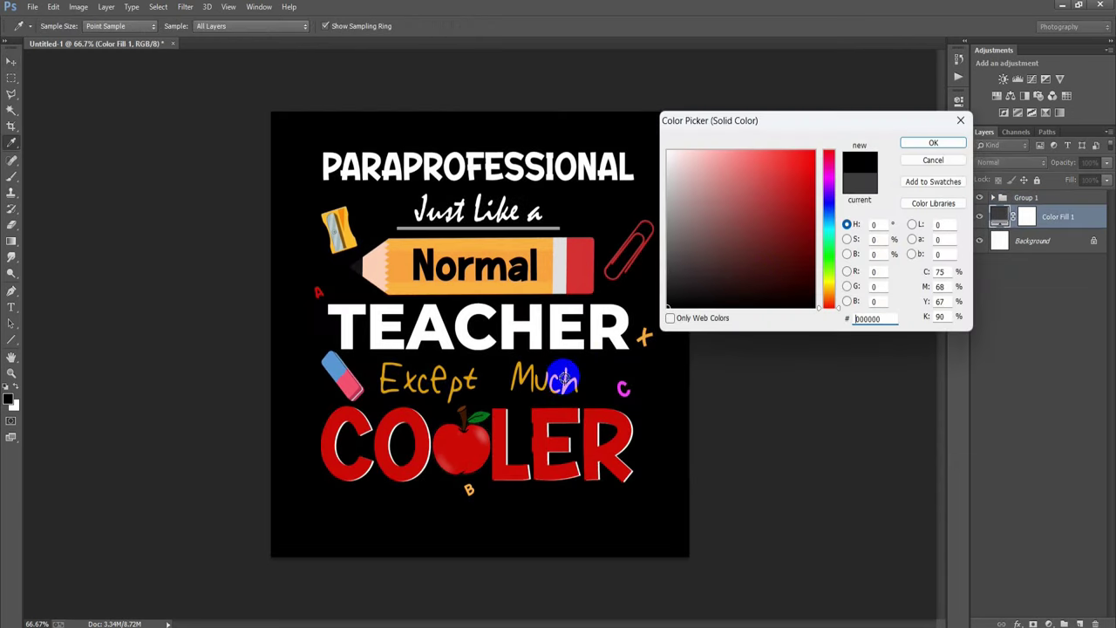
pyautogui.click(920, 148)
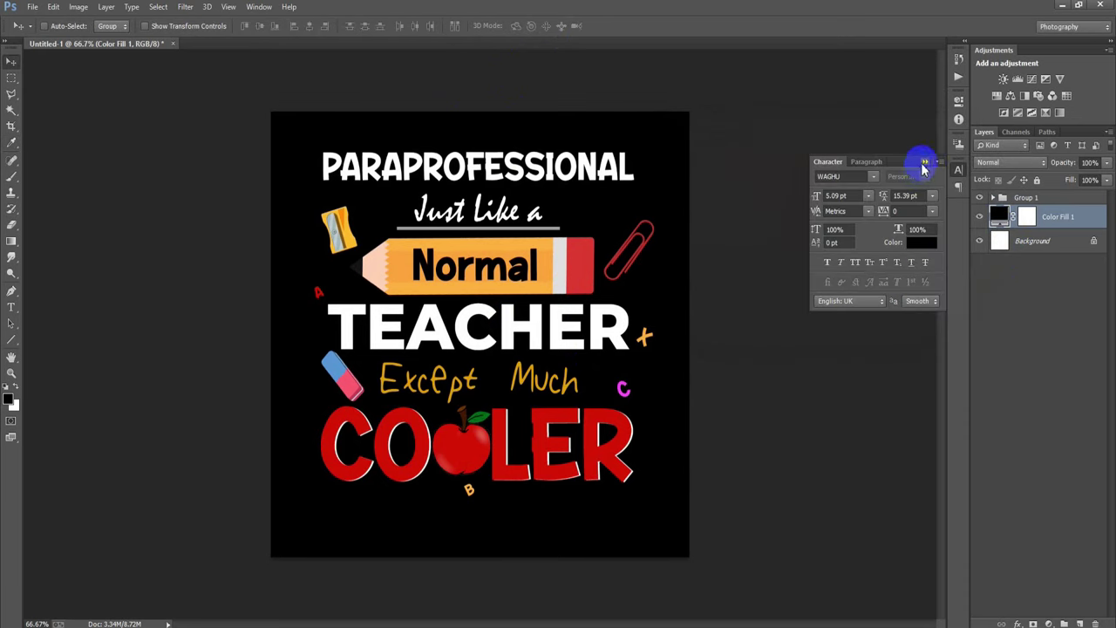
pyautogui.click(925, 162)
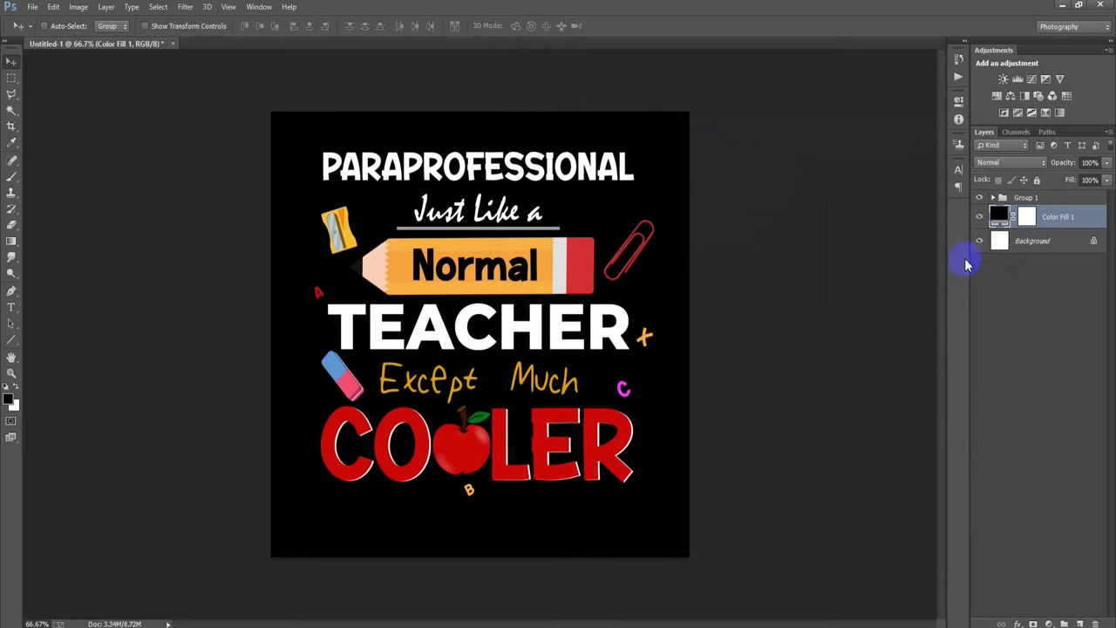
# Hide both background layers and export the design via Save for Web as transparent PNG-24 named '229'
pyautogui.moveTo(981, 242); pyautogui.dragTo(979, 218)
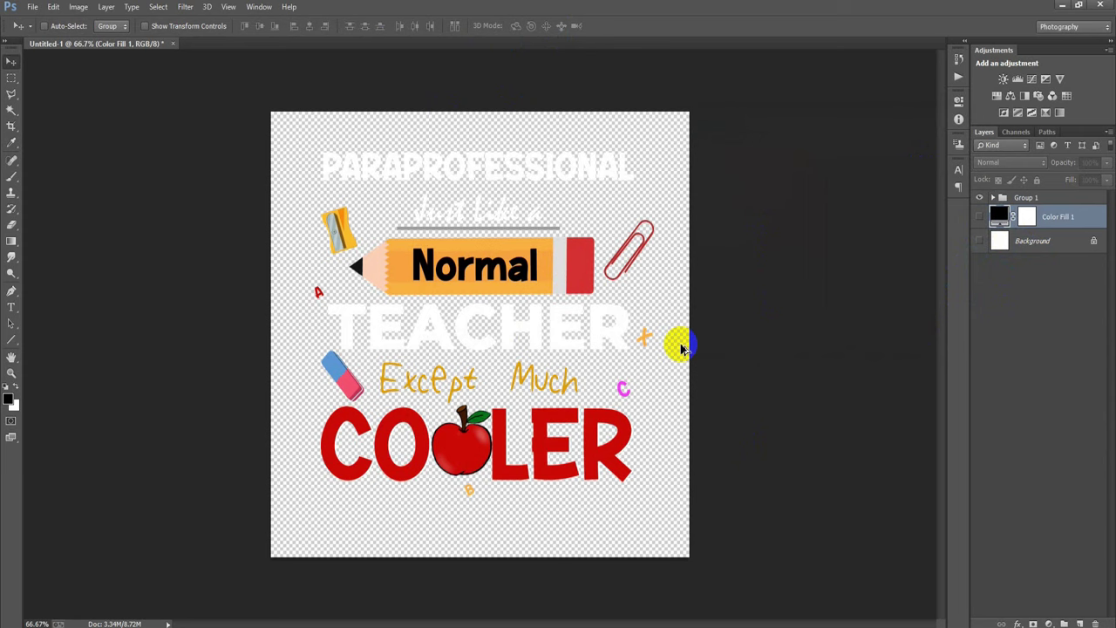
pyautogui.hotkey('ctrl', 'alt', 'shift', 's')
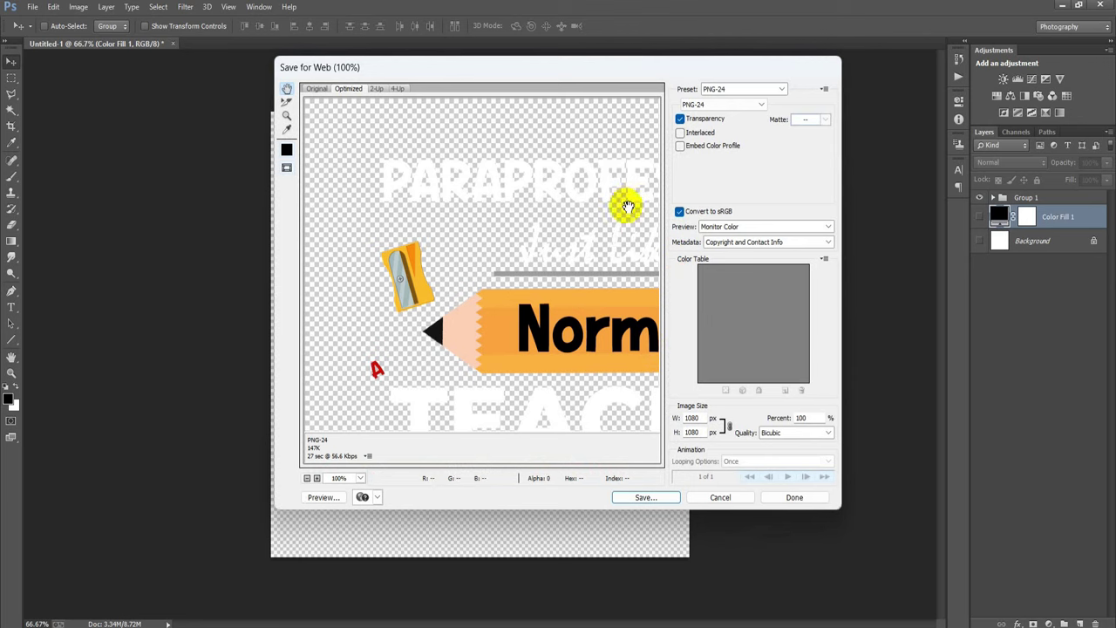
pyautogui.click(713, 104)
pyautogui.click(711, 141)
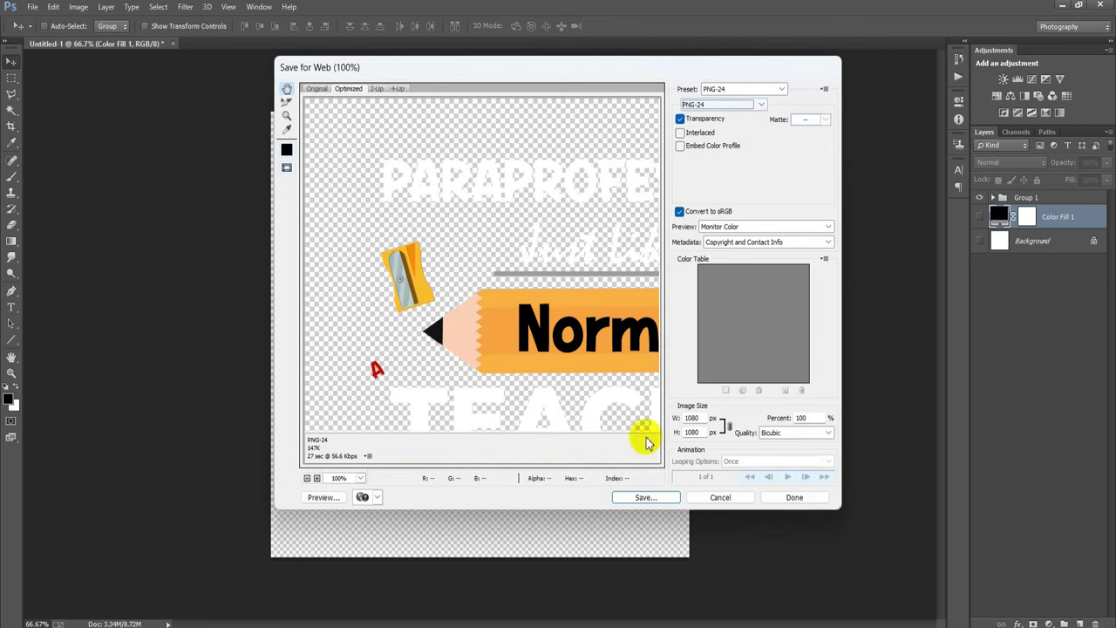
pyautogui.click(644, 497)
pyautogui.write('229')
pyautogui.press('Return')
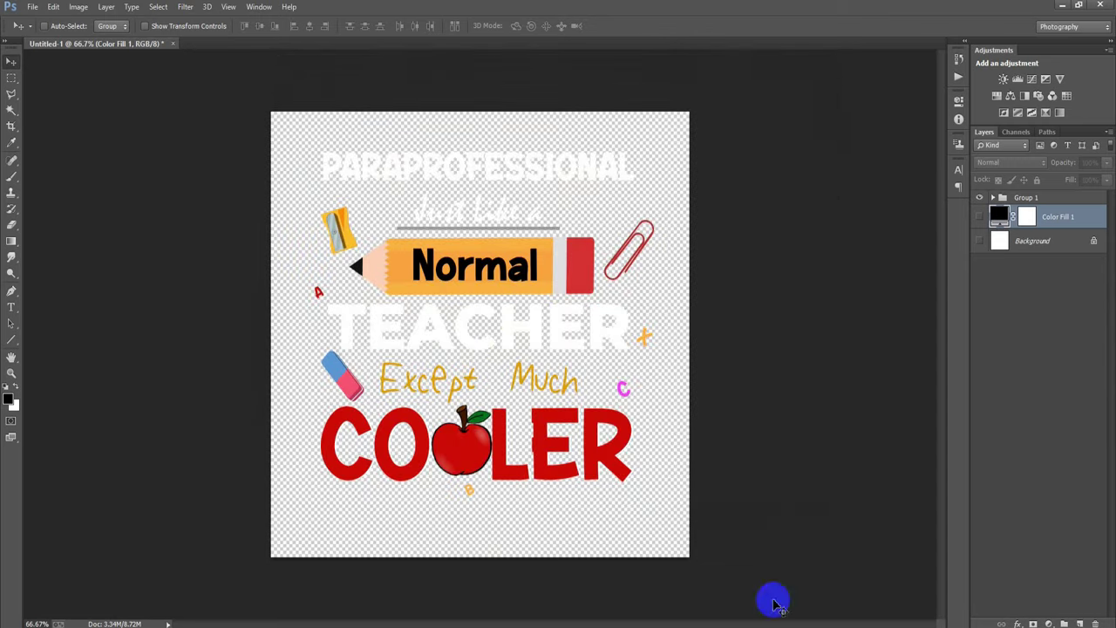
# Make the white Background and black Color Fill 1 layers visible again
pyautogui.click(981, 242)
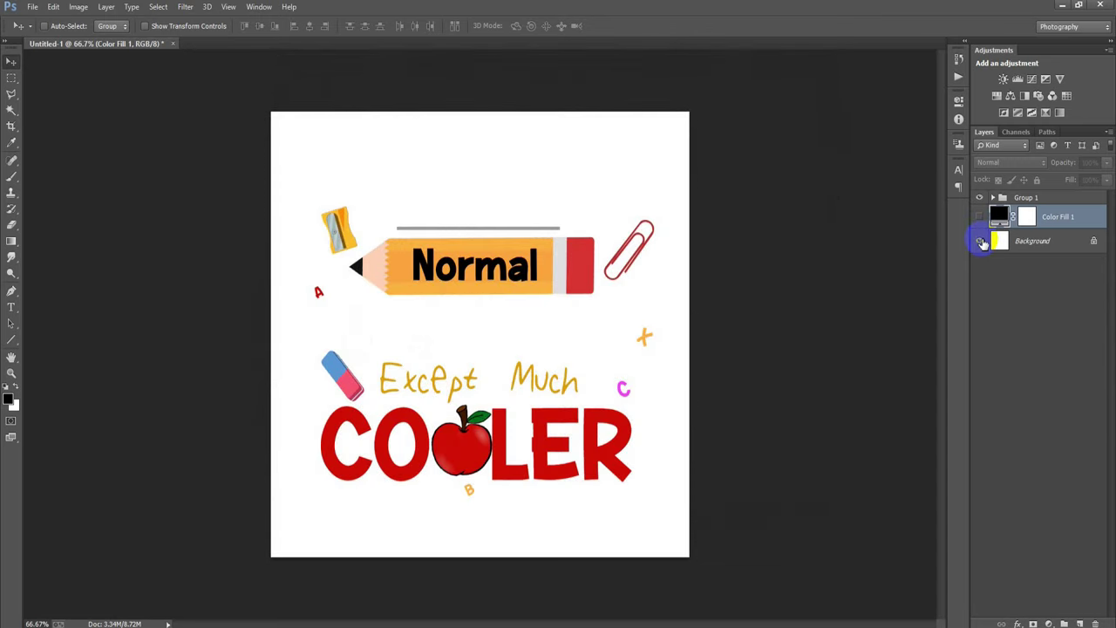
pyautogui.click(981, 217)
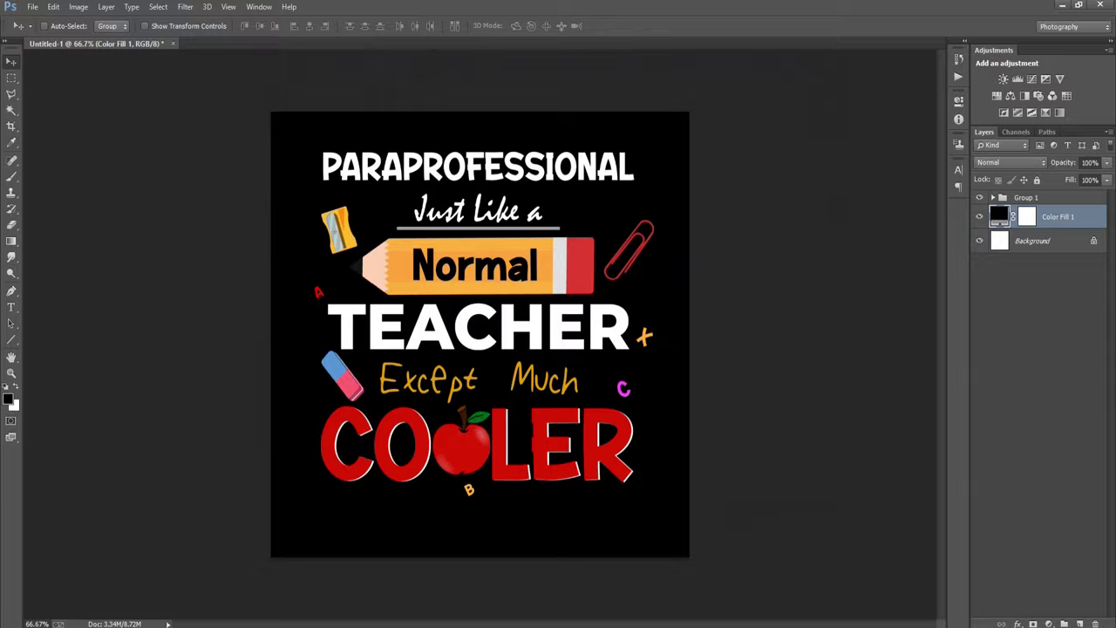